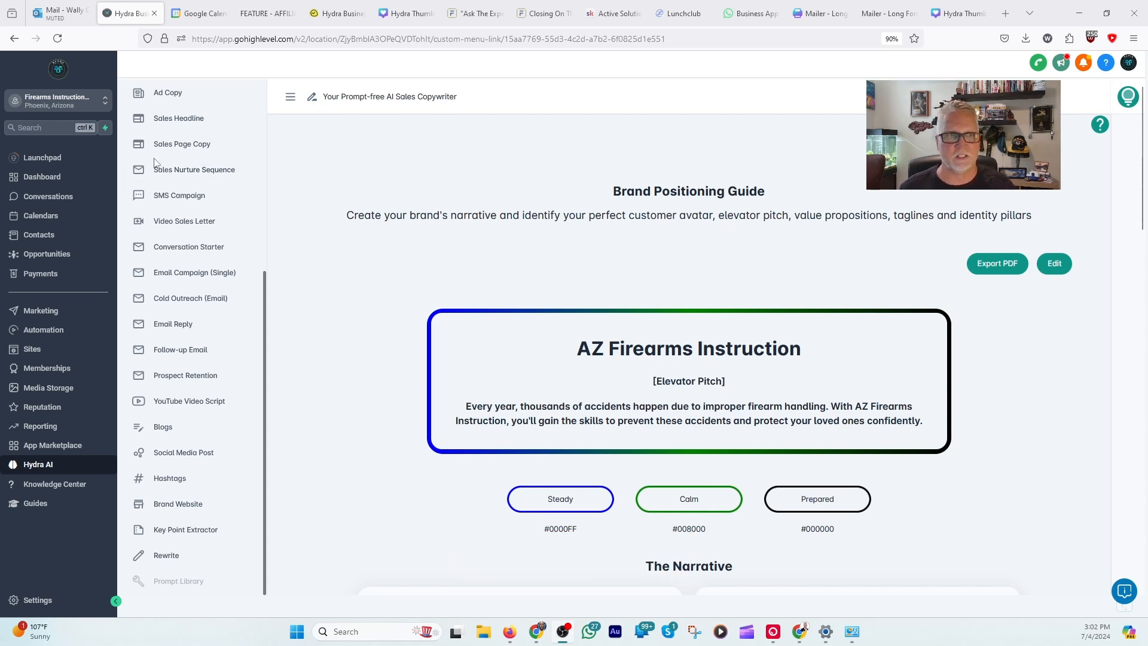
Step: Review the Brand Positioning Guide from the elevator pitch and narrative to the identity pillars, and view the Products & Services page
{"action": "scroll", "coordinate": [157, 160], "scroll_direction": "up", "scroll_amount": 5}
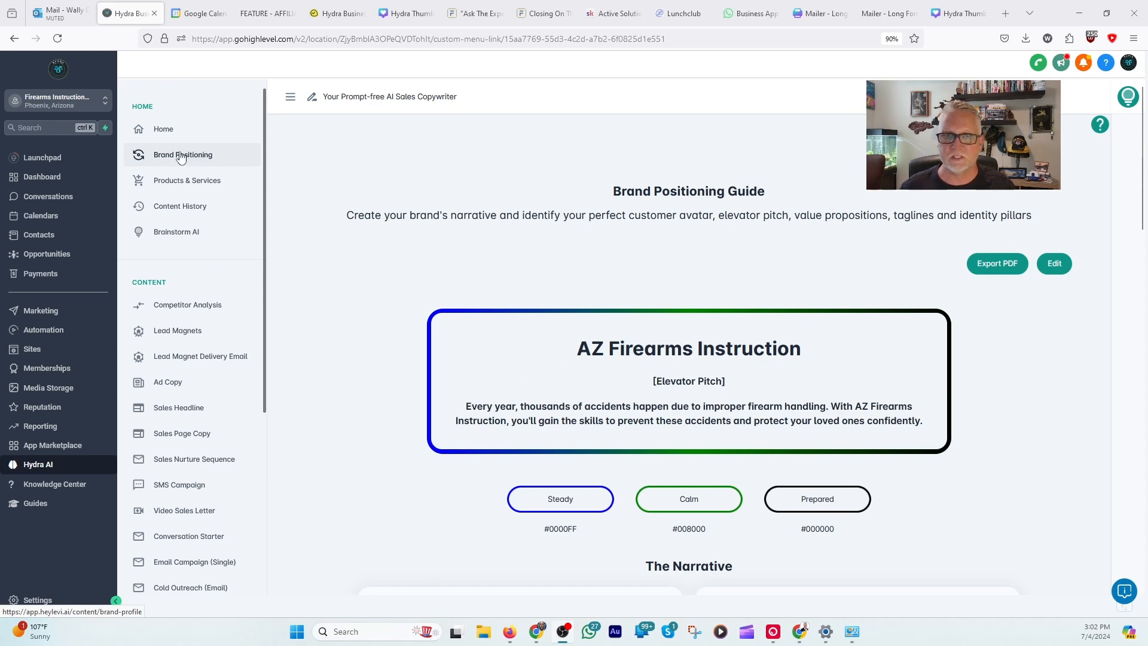
{"action": "scroll", "coordinate": [656, 234], "scroll_direction": "down", "scroll_amount": 3}
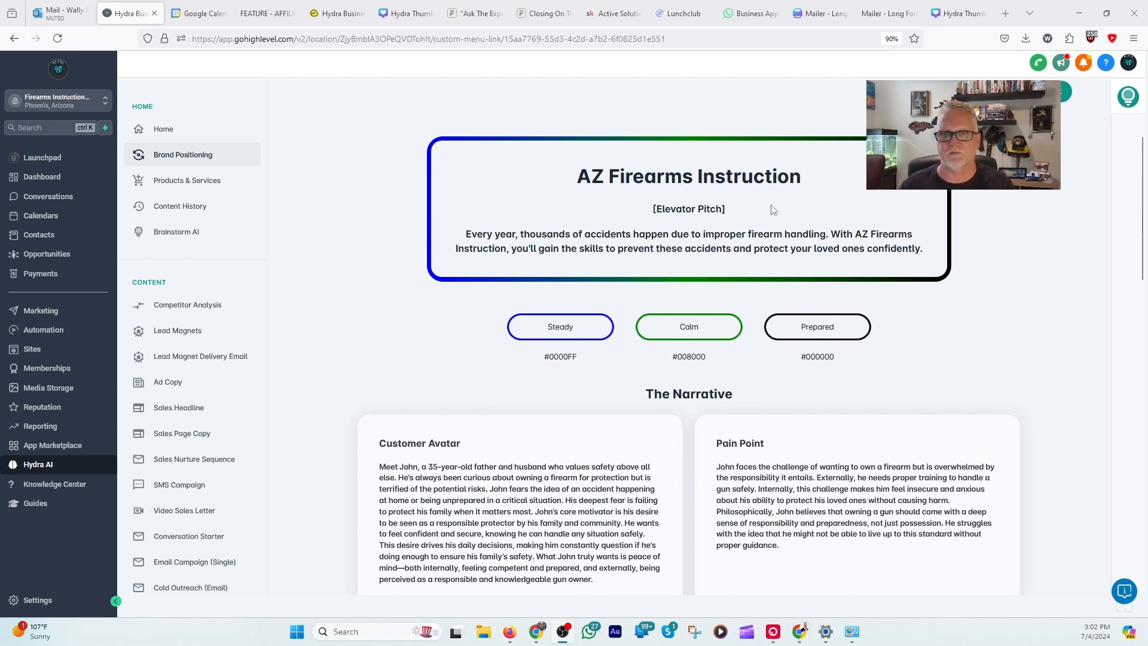
{"action": "scroll", "coordinate": [796, 239], "scroll_direction": "down", "scroll_amount": 8}
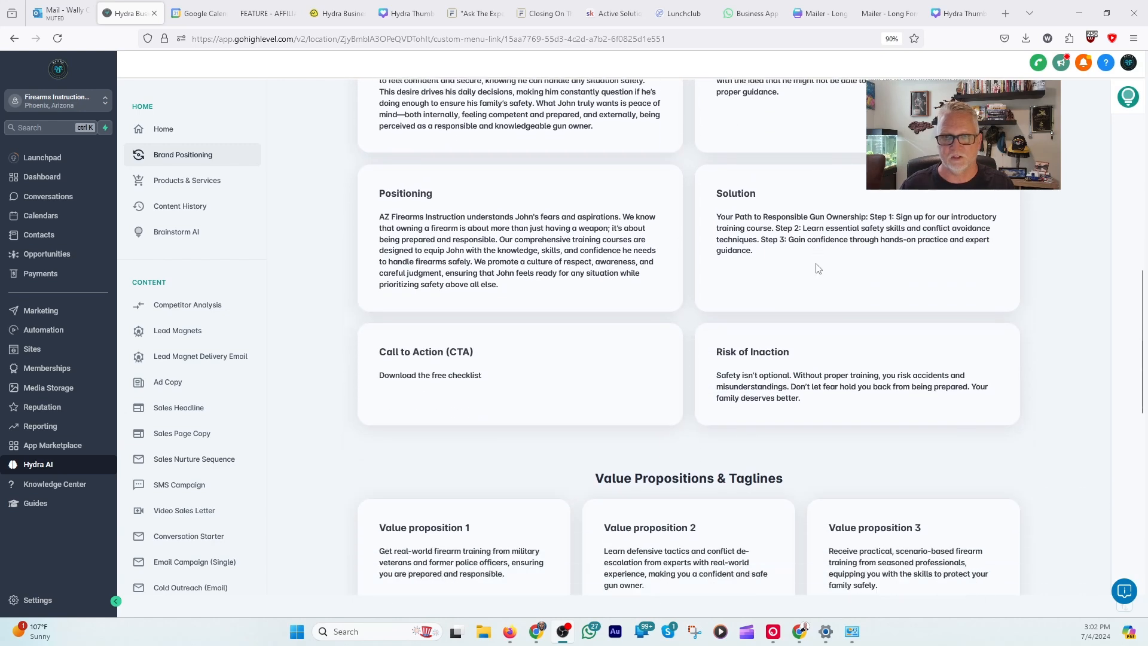
{"action": "scroll", "coordinate": [818, 269], "scroll_direction": "down", "scroll_amount": 2}
{"action": "scroll", "coordinate": [817, 265], "scroll_direction": "down", "scroll_amount": 1}
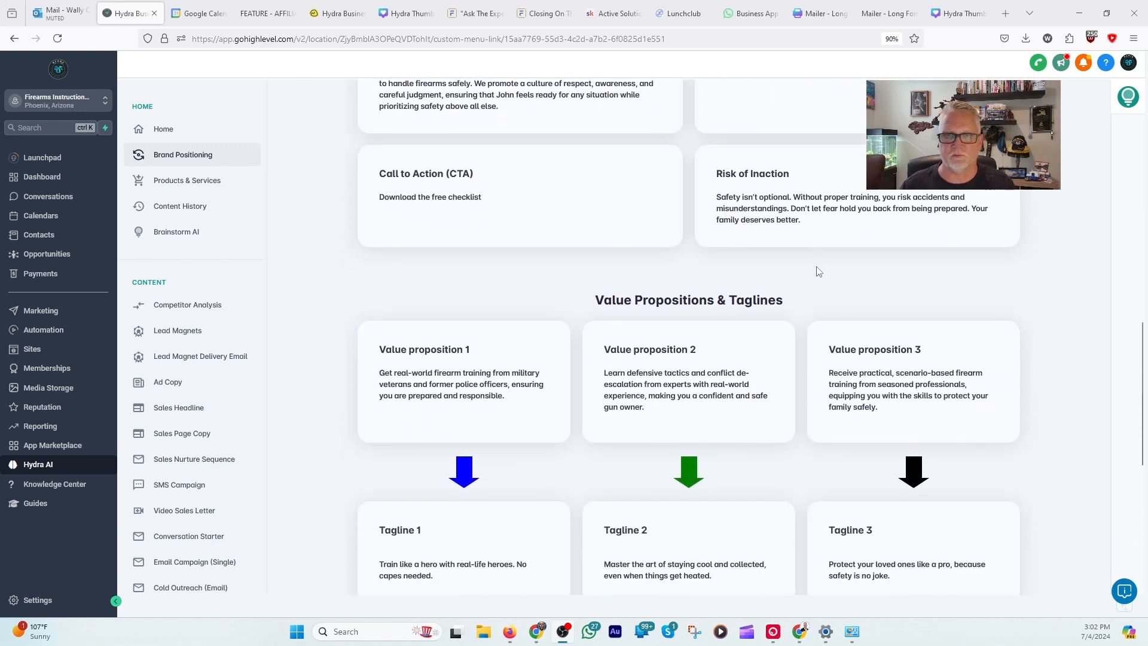
{"action": "scroll", "coordinate": [818, 272], "scroll_direction": "down", "scroll_amount": 2}
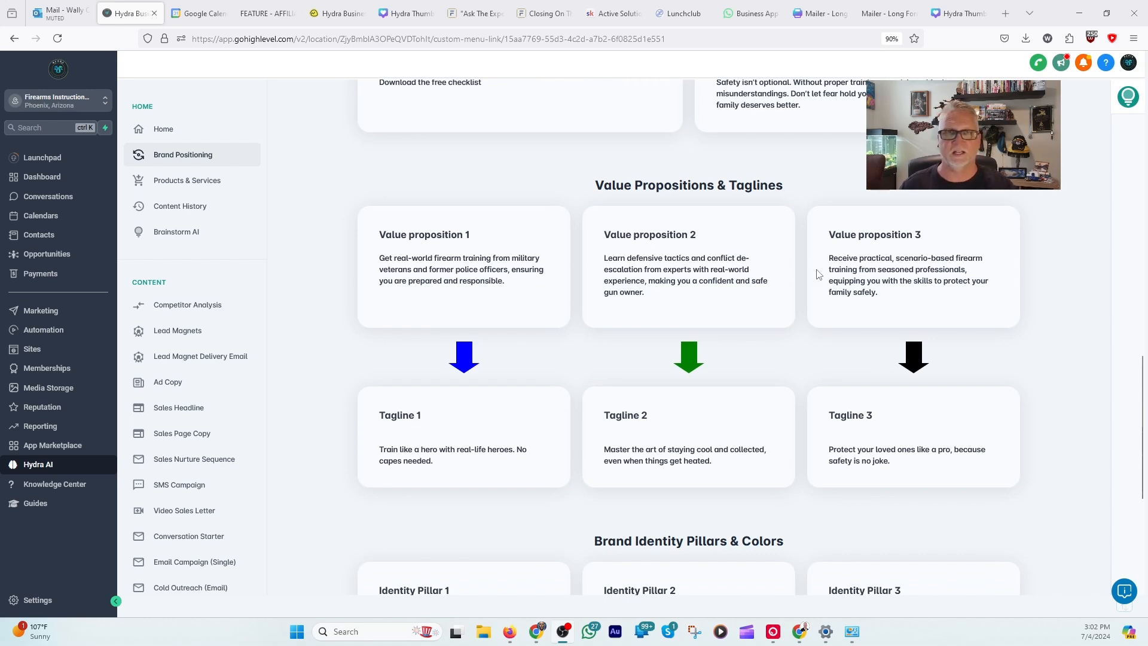
{"action": "scroll", "coordinate": [818, 274], "scroll_direction": "down", "scroll_amount": 5}
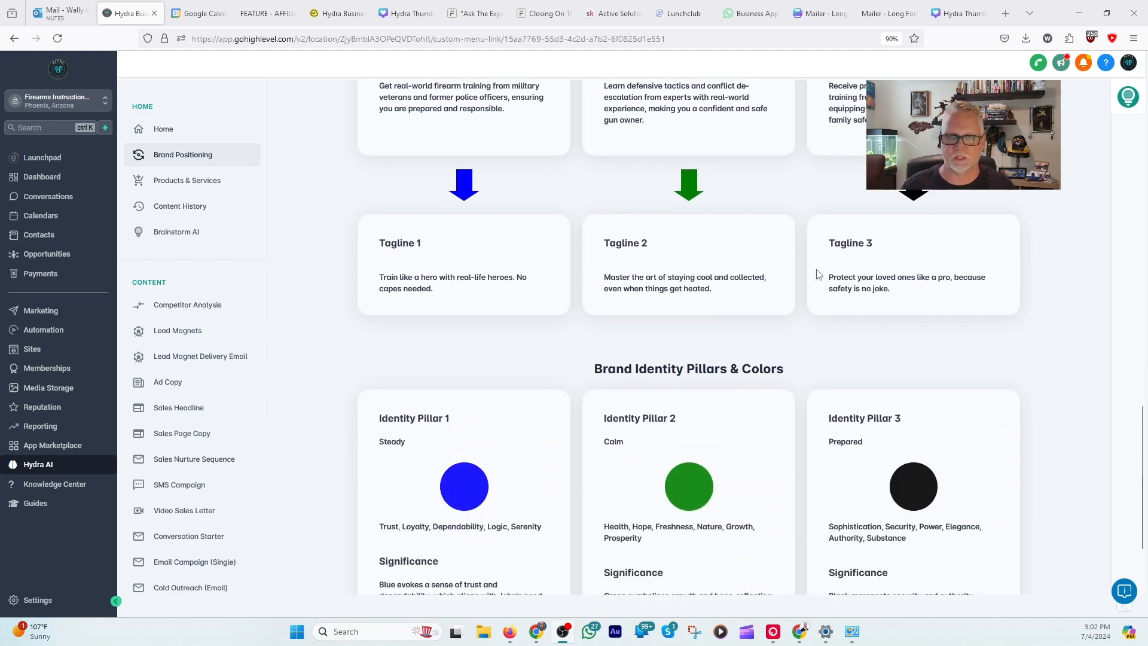
{"action": "scroll", "coordinate": [819, 280], "scroll_direction": "down", "scroll_amount": 10}
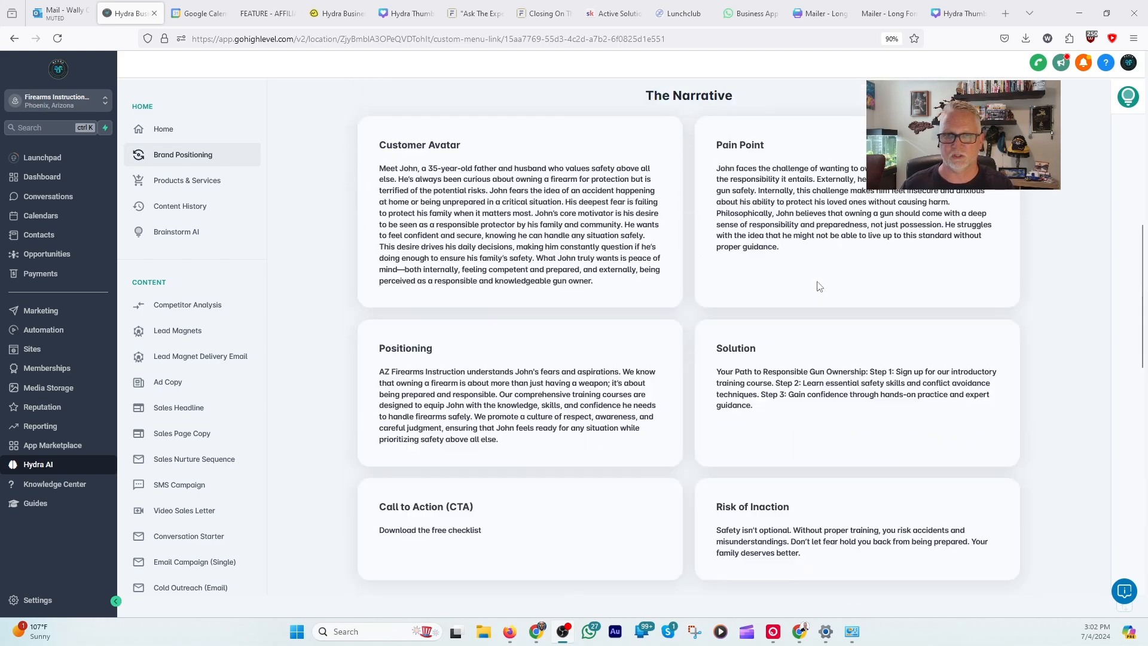
{"action": "scroll", "coordinate": [819, 286], "scroll_direction": "up", "scroll_amount": 3}
{"action": "scroll", "coordinate": [819, 286], "scroll_direction": "up", "scroll_amount": 5}
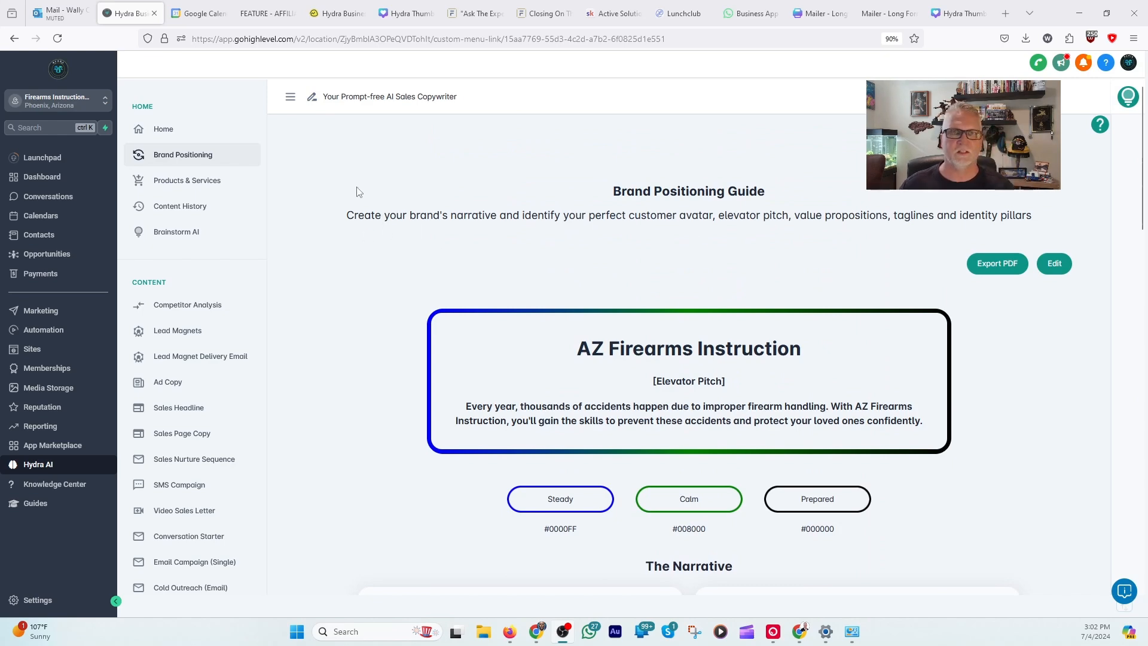
{"action": "left_click", "coordinate": [179, 181]}
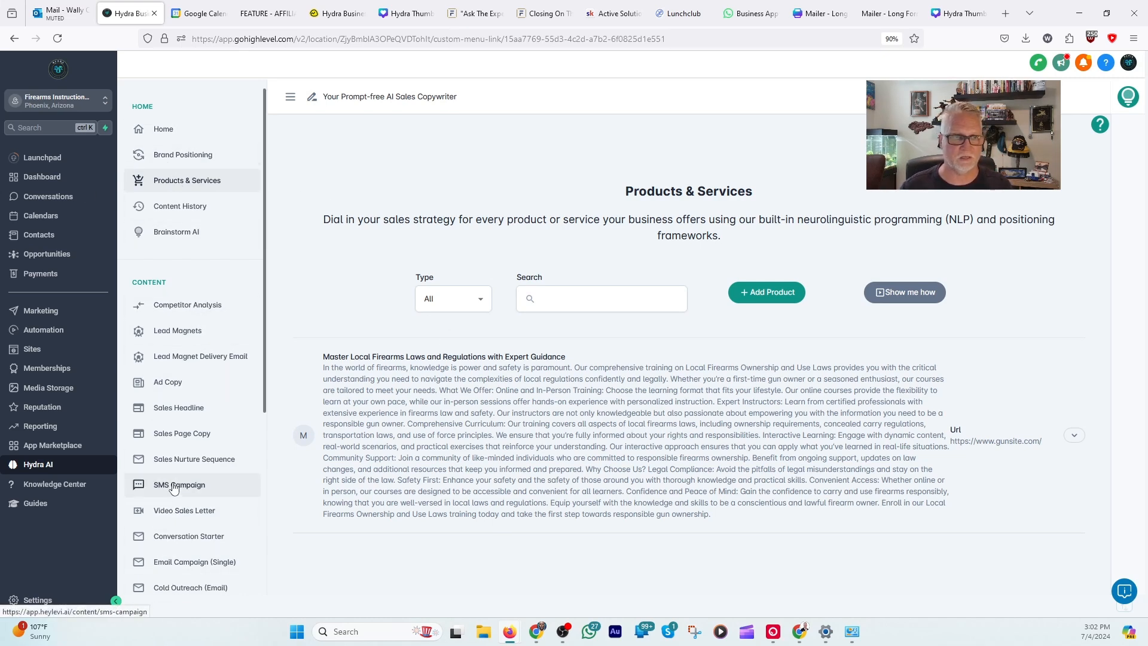
Step: Open the Brand Website generator and choose to build out all pages
{"action": "scroll", "coordinate": [175, 548], "scroll_direction": "down", "scroll_amount": 5}
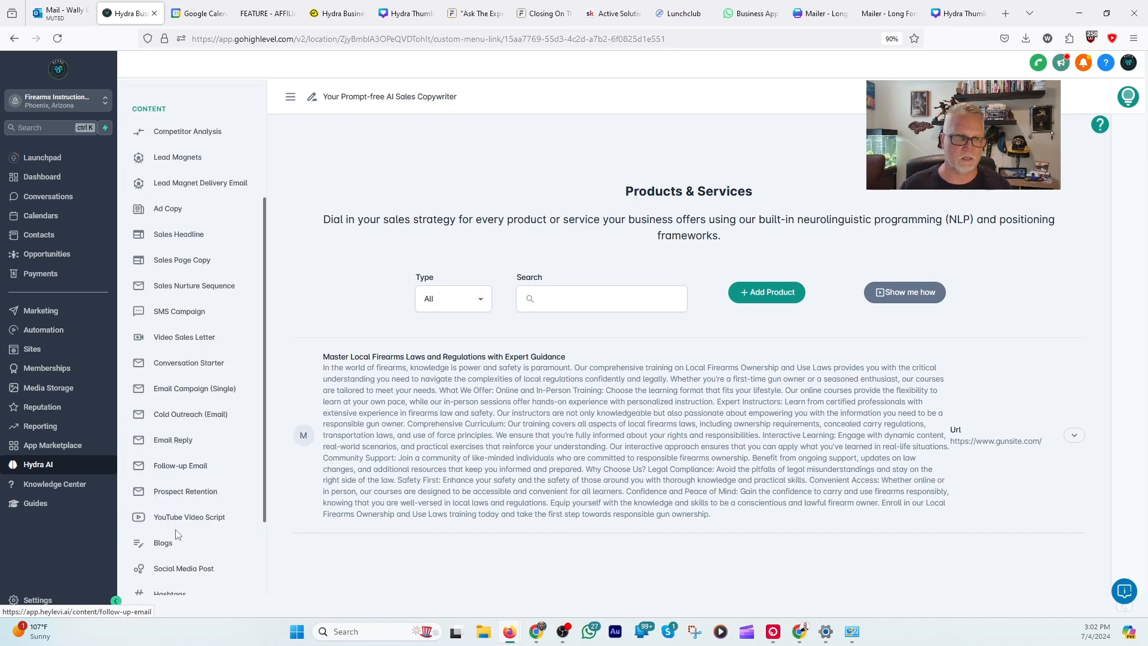
{"action": "left_click", "coordinate": [176, 506]}
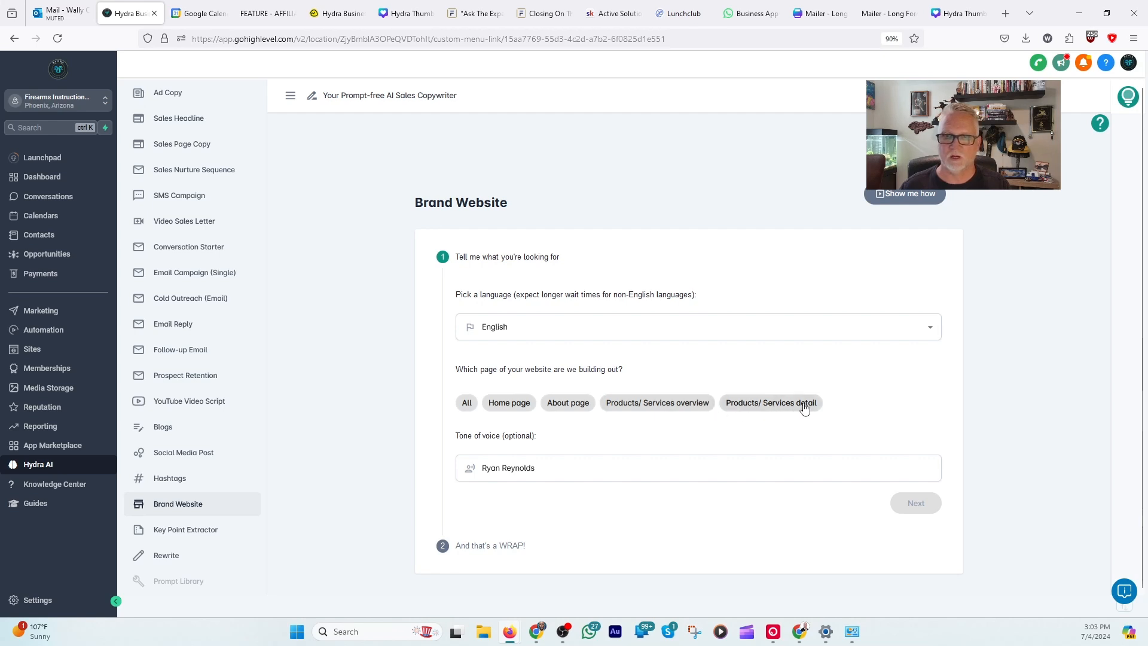
{"action": "left_click", "coordinate": [468, 403]}
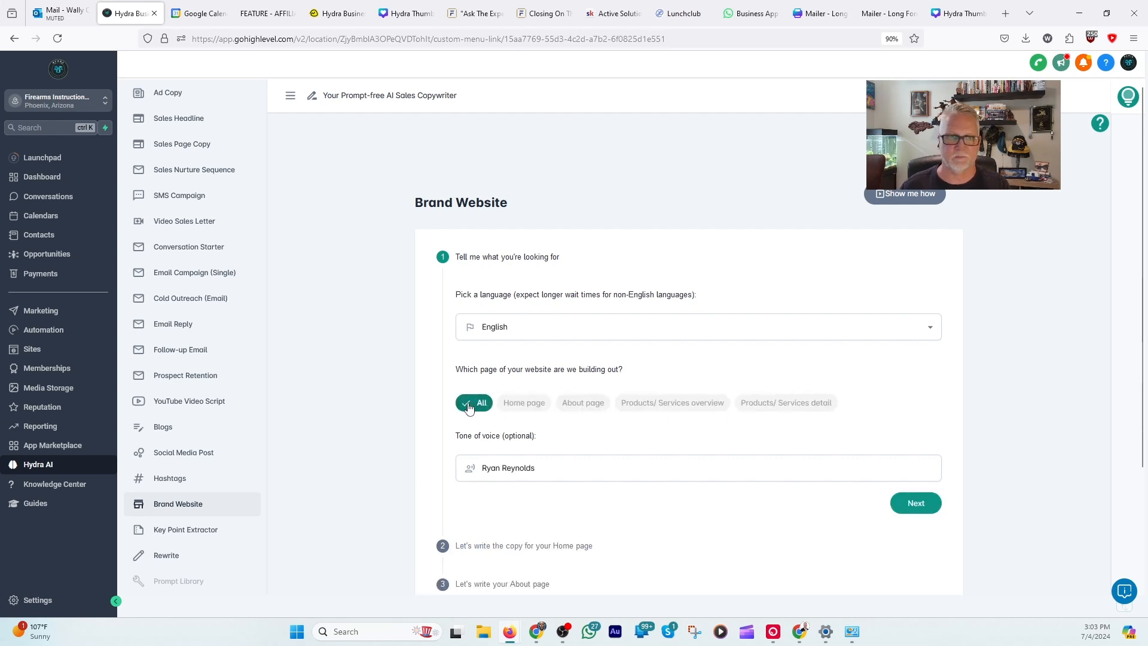
Step: Set the tone of voice to "Mad Max" and generate the Home page copy
{"action": "scroll", "coordinate": [631, 383], "scroll_direction": "down", "scroll_amount": 3}
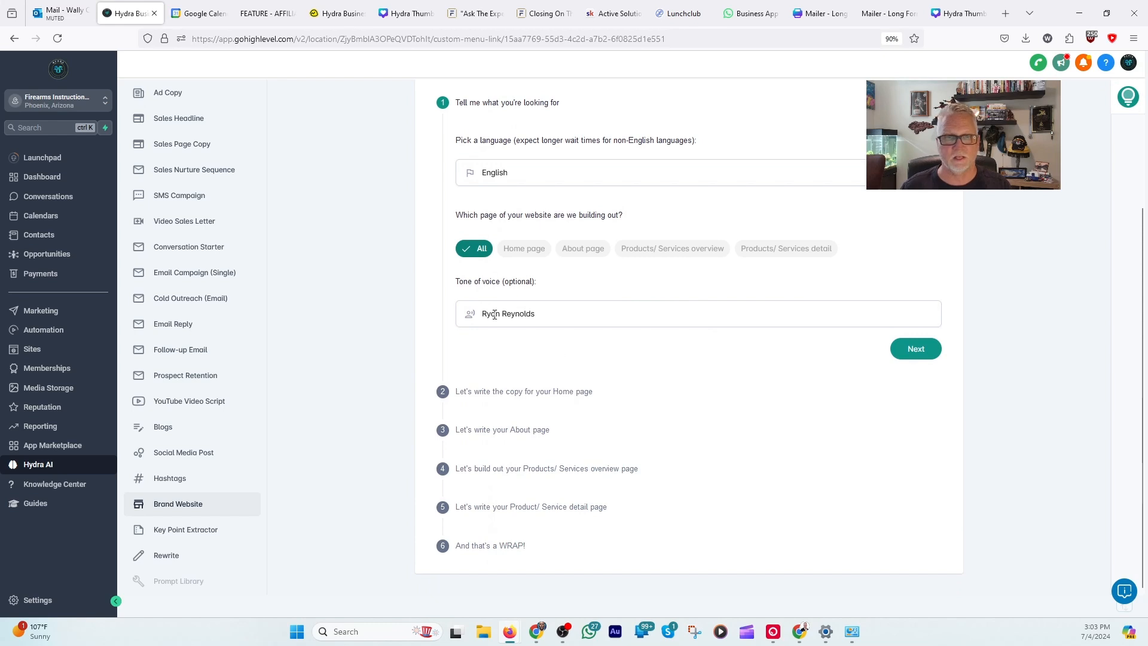
{"action": "left_click", "coordinate": [530, 318]}
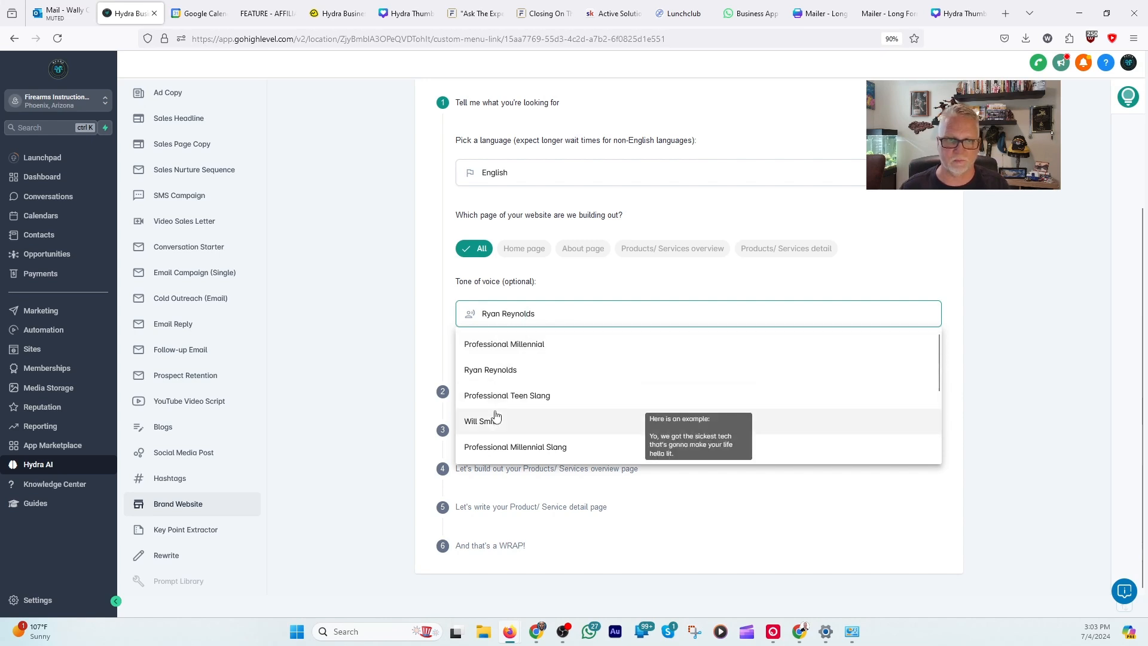
{"action": "scroll", "coordinate": [497, 420], "scroll_direction": "down", "scroll_amount": 5}
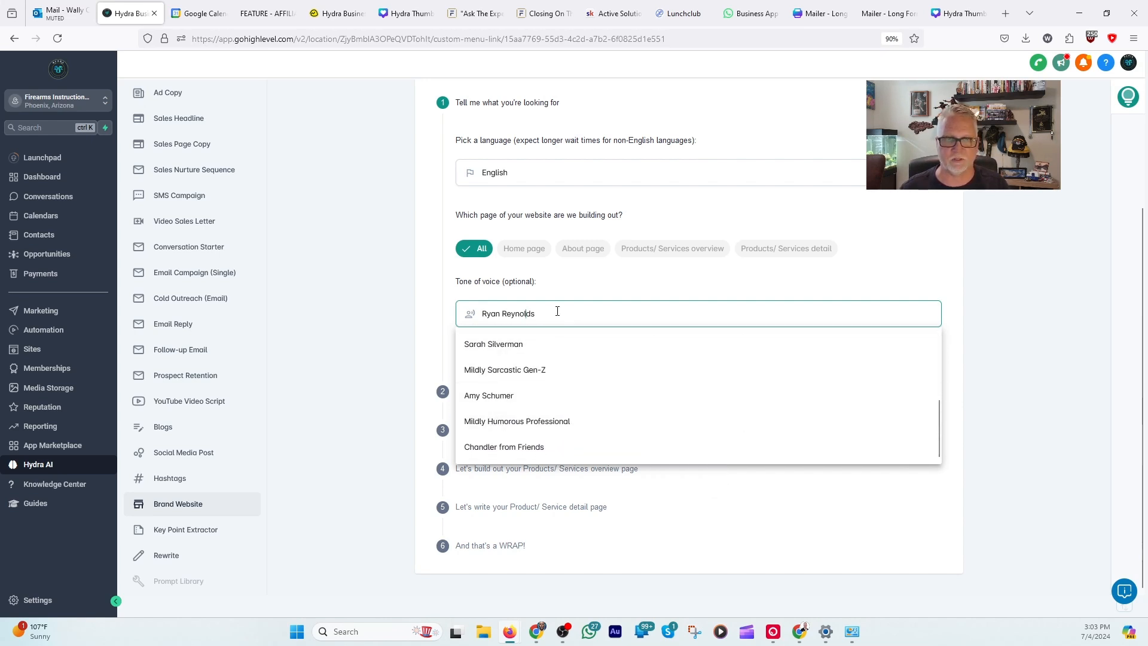
{"action": "left_click_drag", "start_coordinate": [536, 312], "coordinate": [444, 315]}
{"action": "key", "text": "BackSpace"}
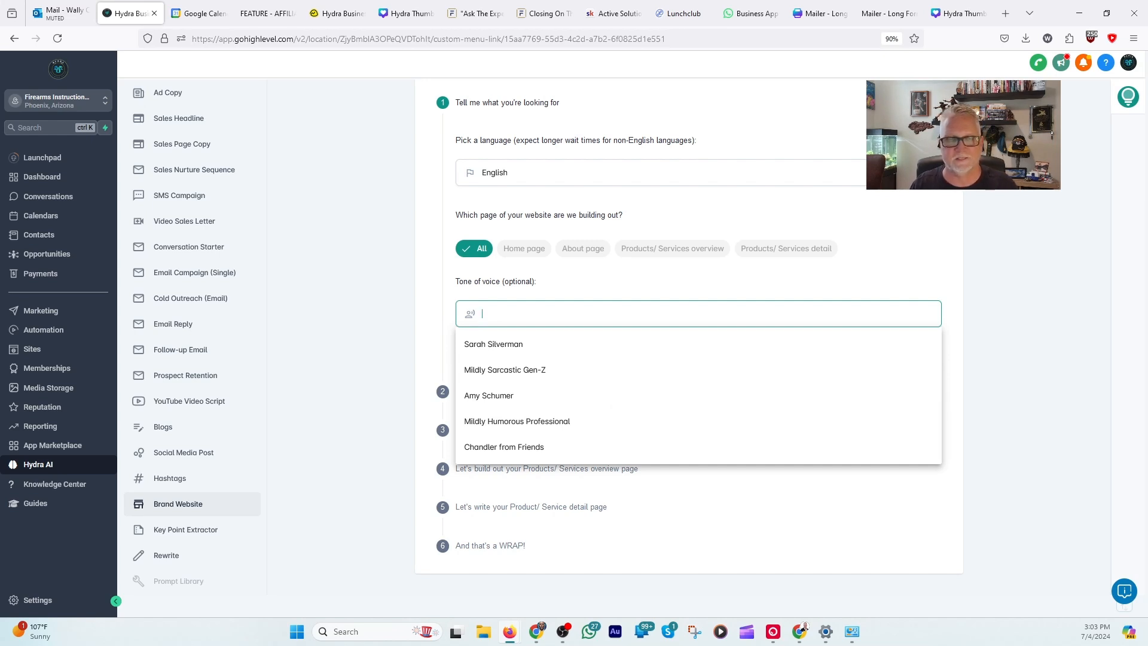
{"action": "type", "text": "Mad Max"}
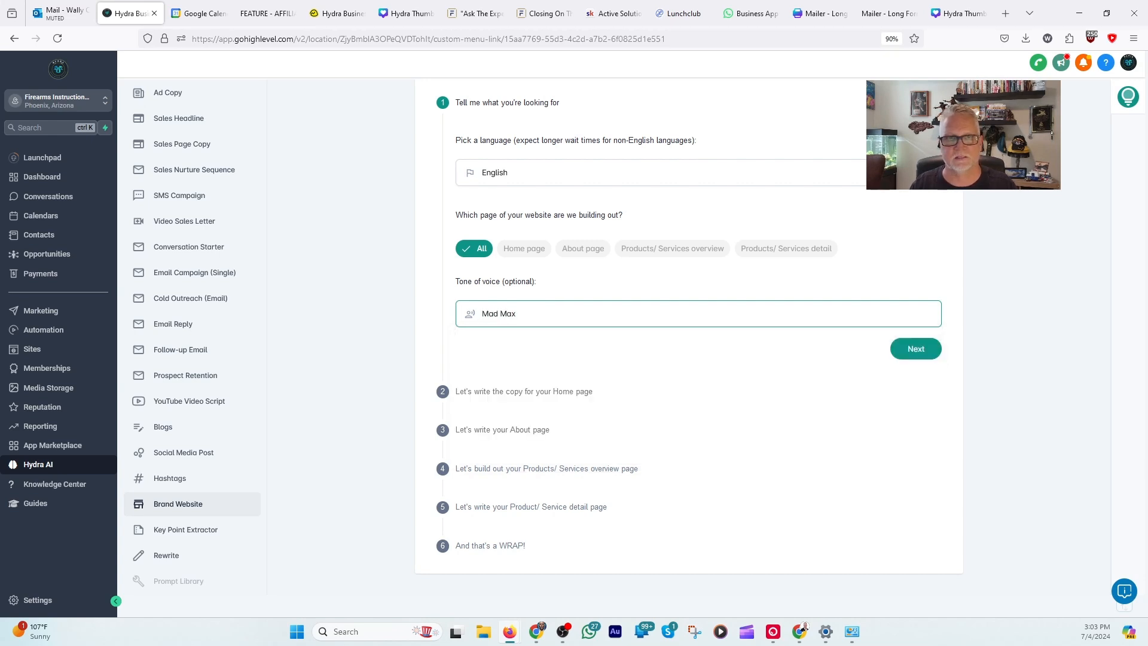
{"action": "left_click", "coordinate": [921, 353]}
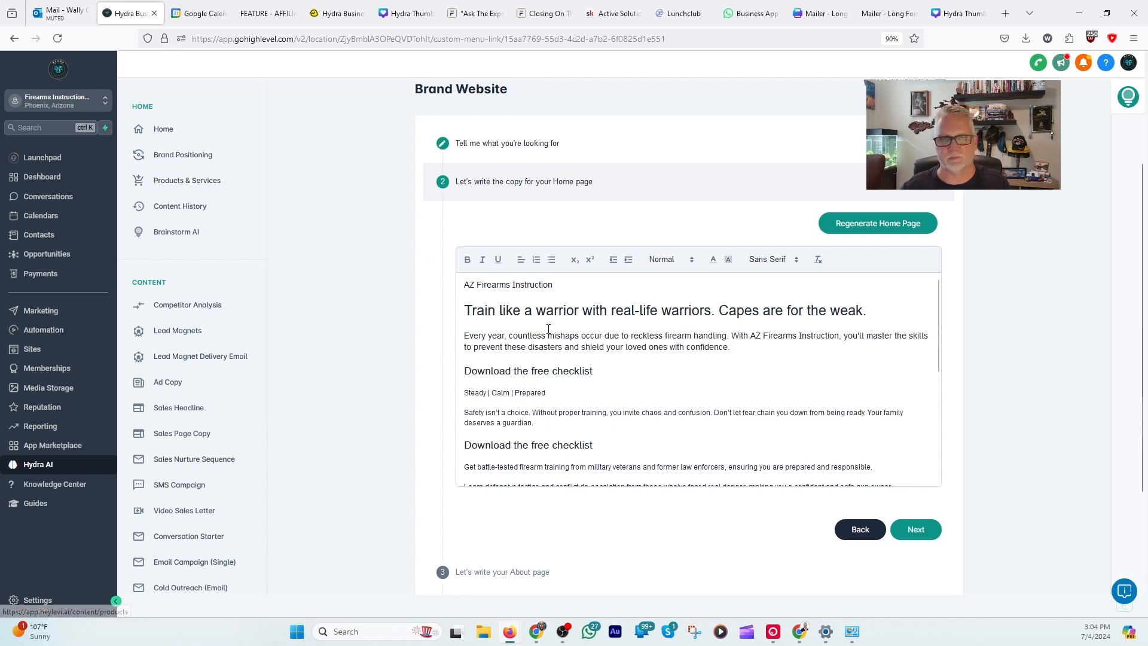
Step: Examine the opening of the generated Home page copy, including the business name, headline, intro and first checklist call to action
{"action": "scroll", "coordinate": [769, 179], "scroll_direction": "down", "scroll_amount": 1}
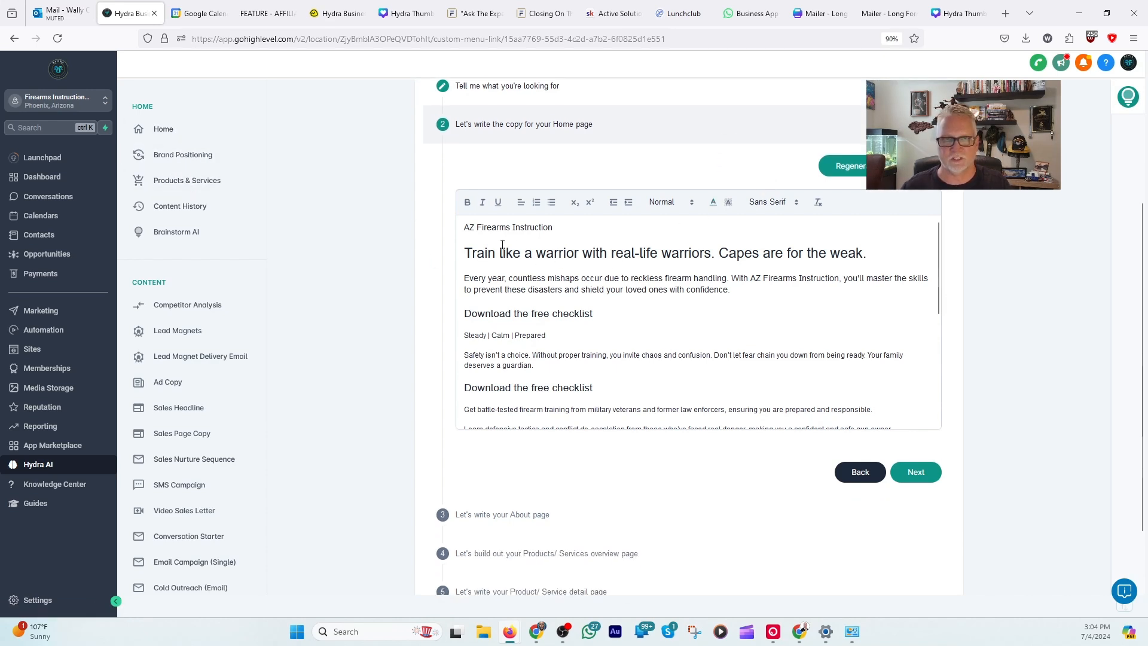
{"action": "left_click_drag", "start_coordinate": [464, 231], "coordinate": [556, 230]}
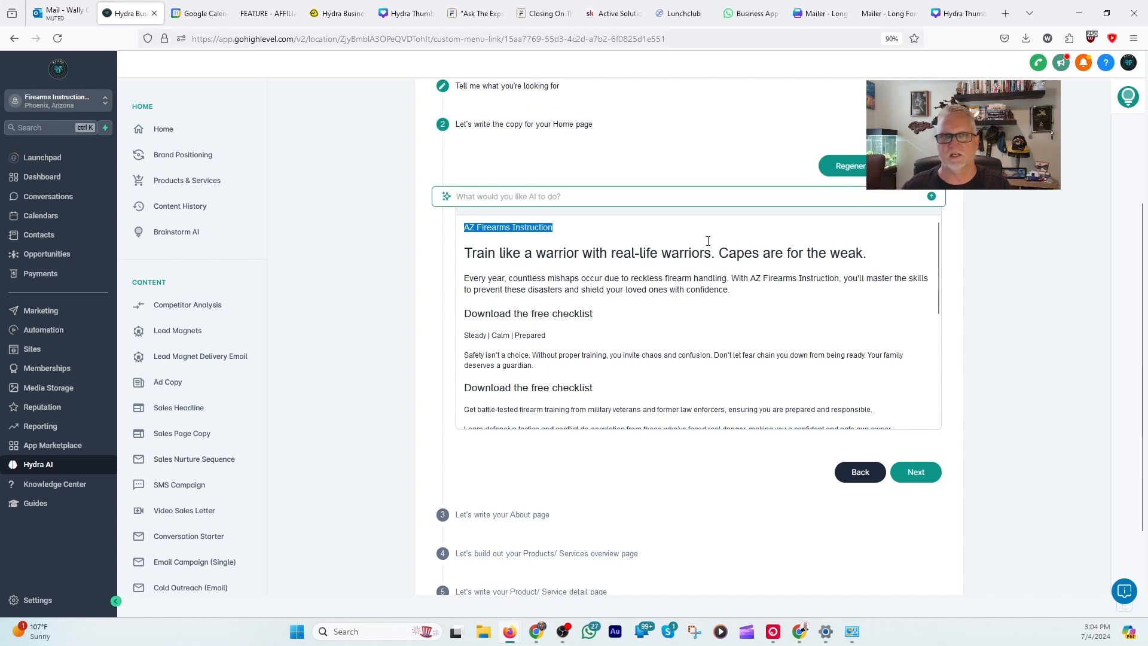
{"action": "left_click", "coordinate": [494, 253]}
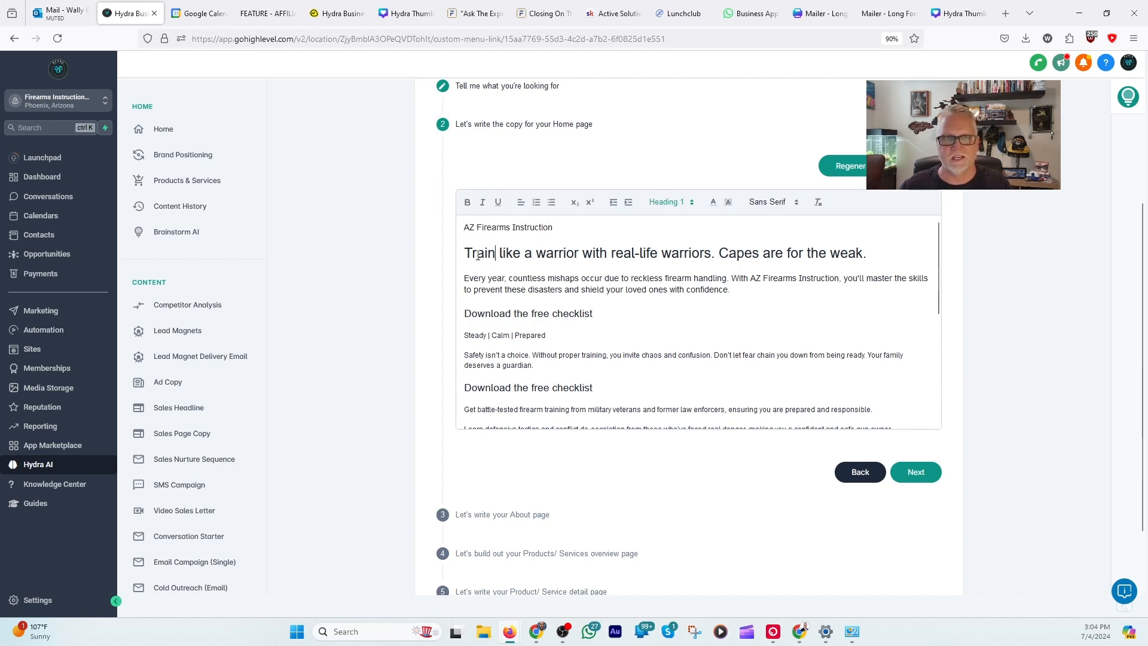
{"action": "left_click_drag", "start_coordinate": [464, 253], "coordinate": [721, 254]}
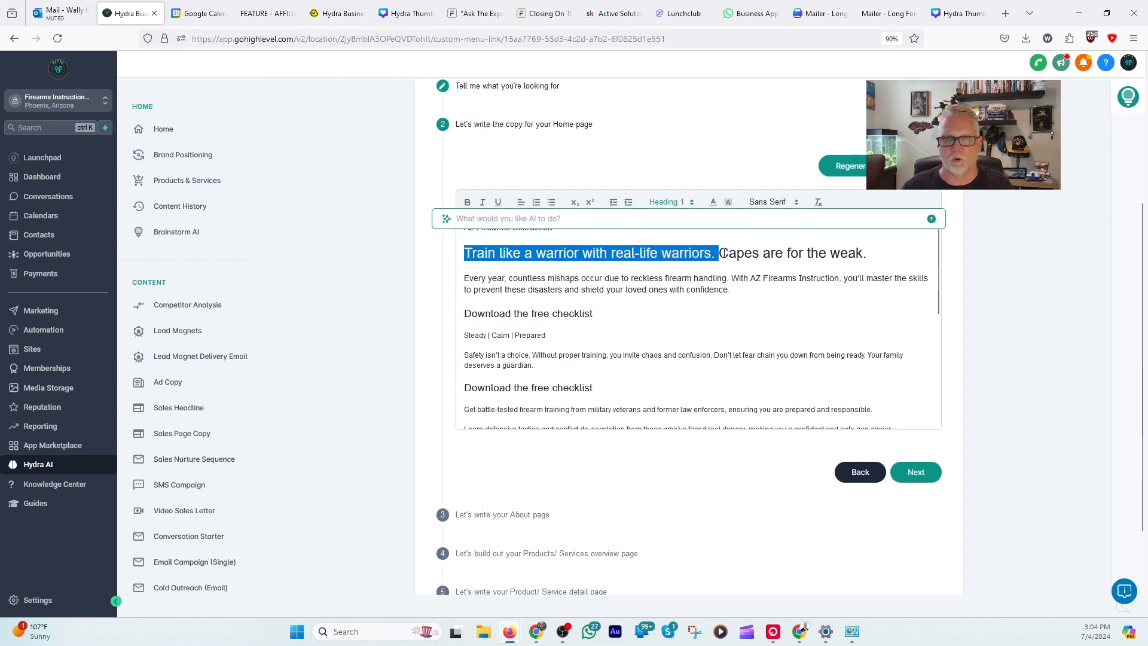
{"action": "left_click", "coordinate": [832, 252]}
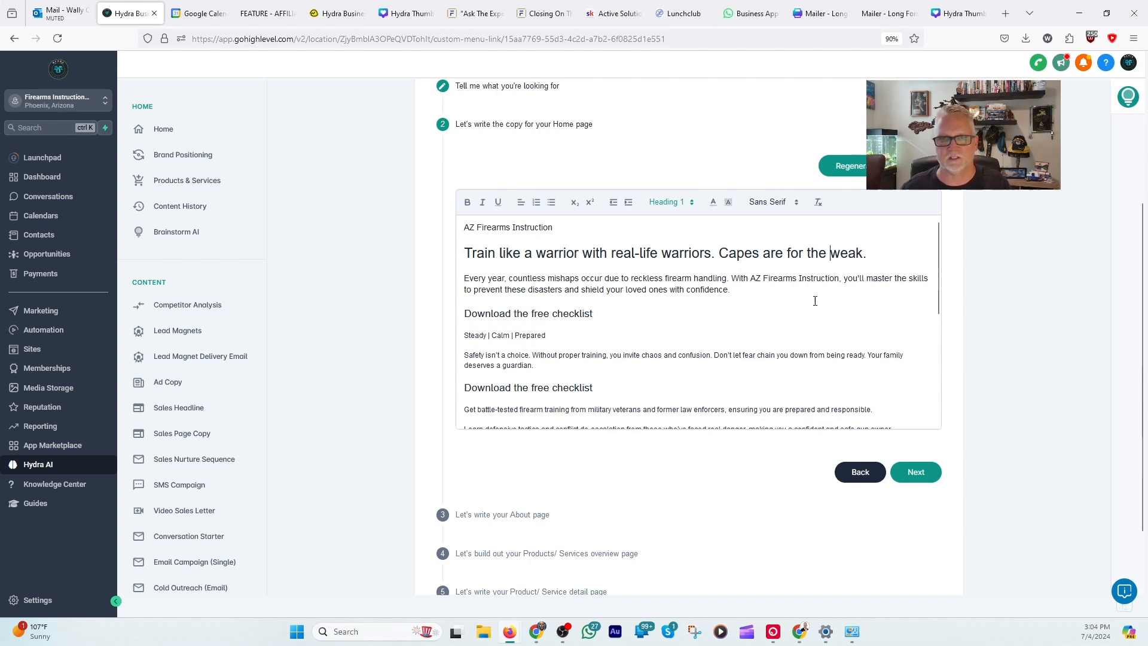
{"action": "scroll", "coordinate": [765, 289], "scroll_direction": "down", "scroll_amount": 1}
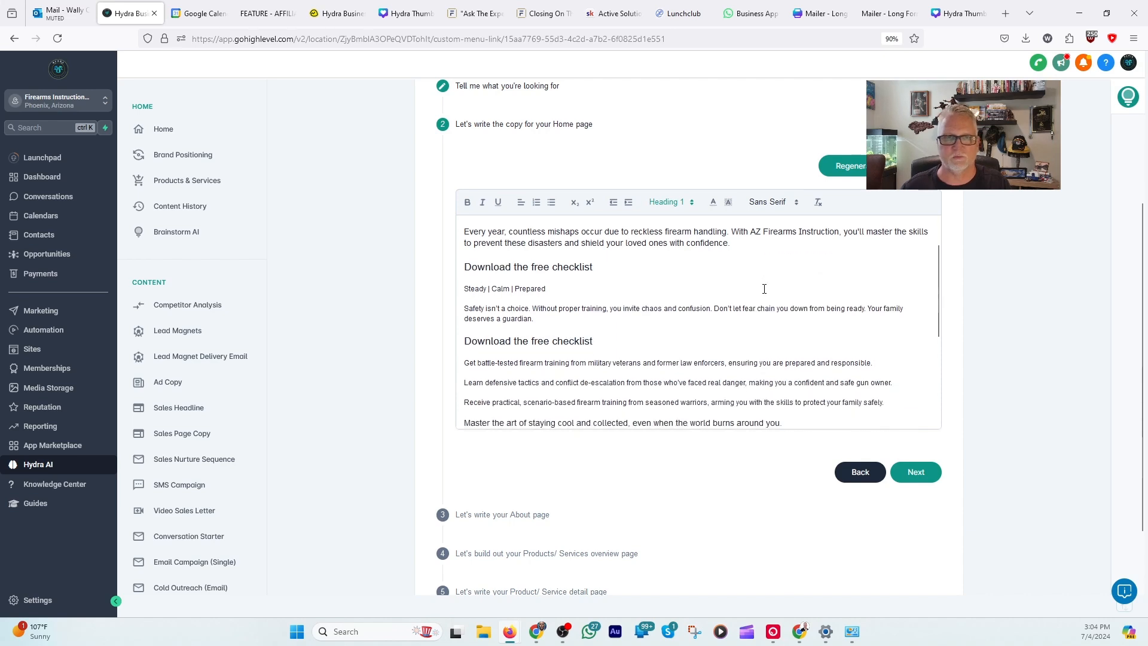
{"action": "scroll", "coordinate": [800, 297], "scroll_direction": "down", "scroll_amount": 1}
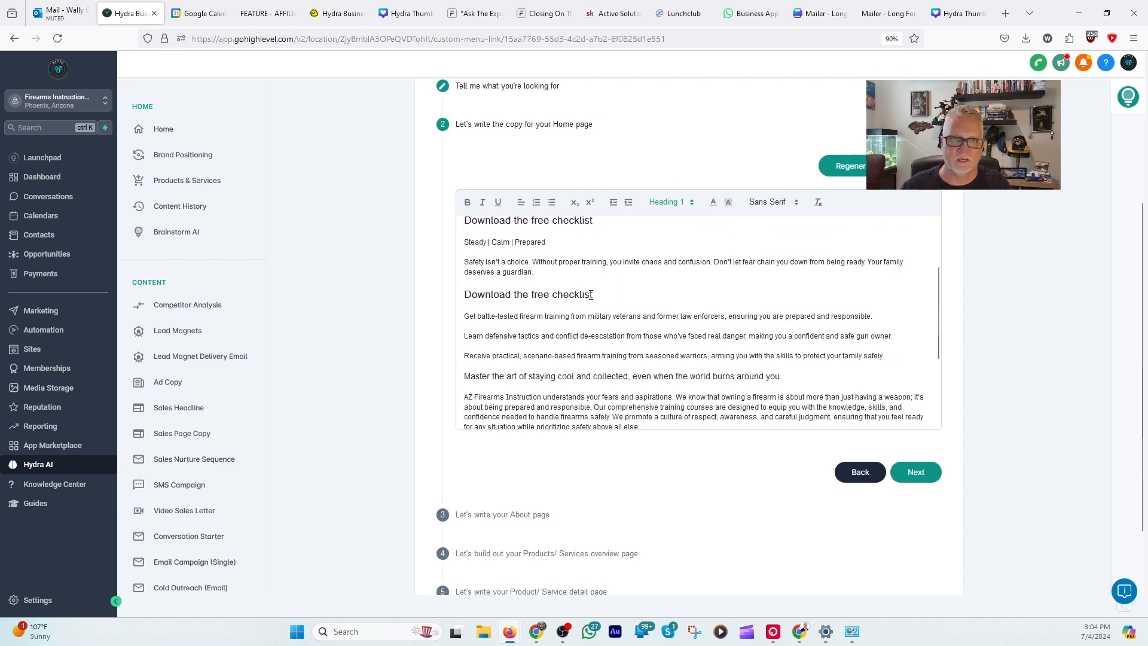
{"action": "scroll", "coordinate": [589, 294], "scroll_direction": "up", "scroll_amount": 1}
{"action": "left_click_drag", "start_coordinate": [466, 267], "coordinate": [594, 267]}
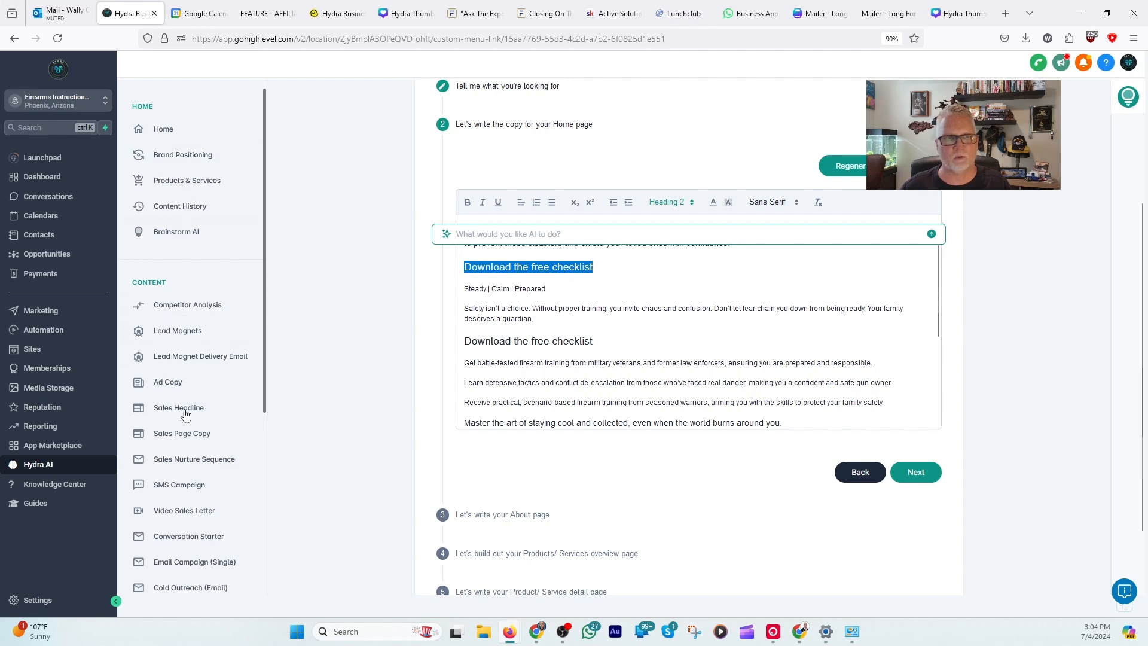
{"action": "left_click", "coordinate": [608, 309]}
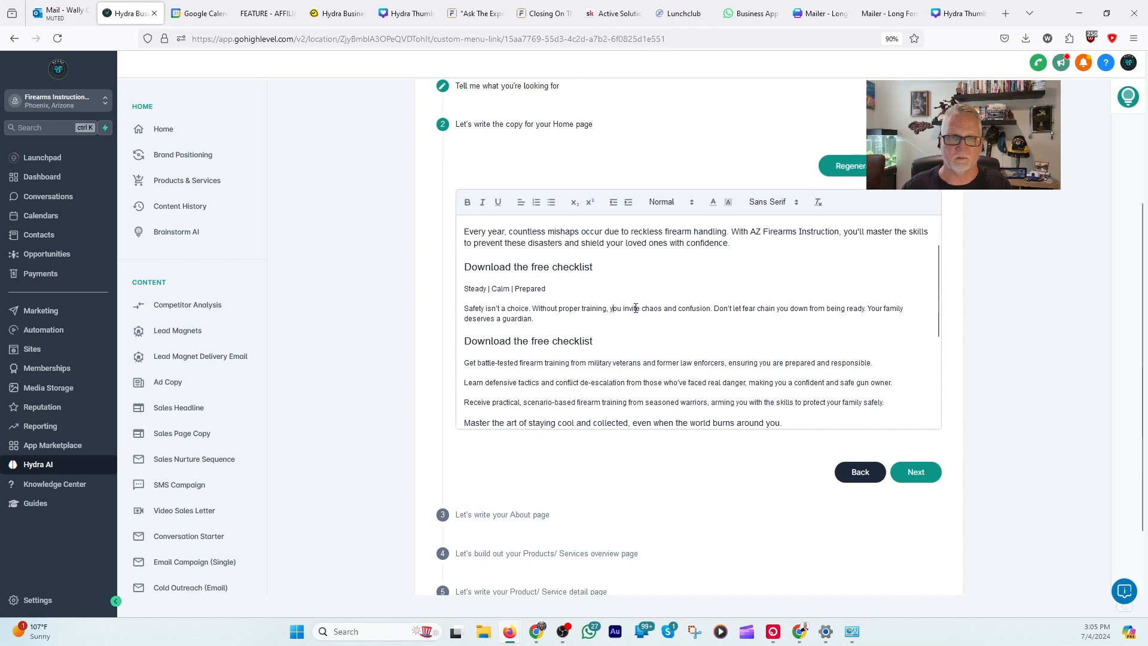
Step: Read the rest of the Home page copy, from the identity words and safety statement to the footer placeholder
{"action": "scroll", "coordinate": [518, 254], "scroll_direction": "down", "scroll_amount": 2}
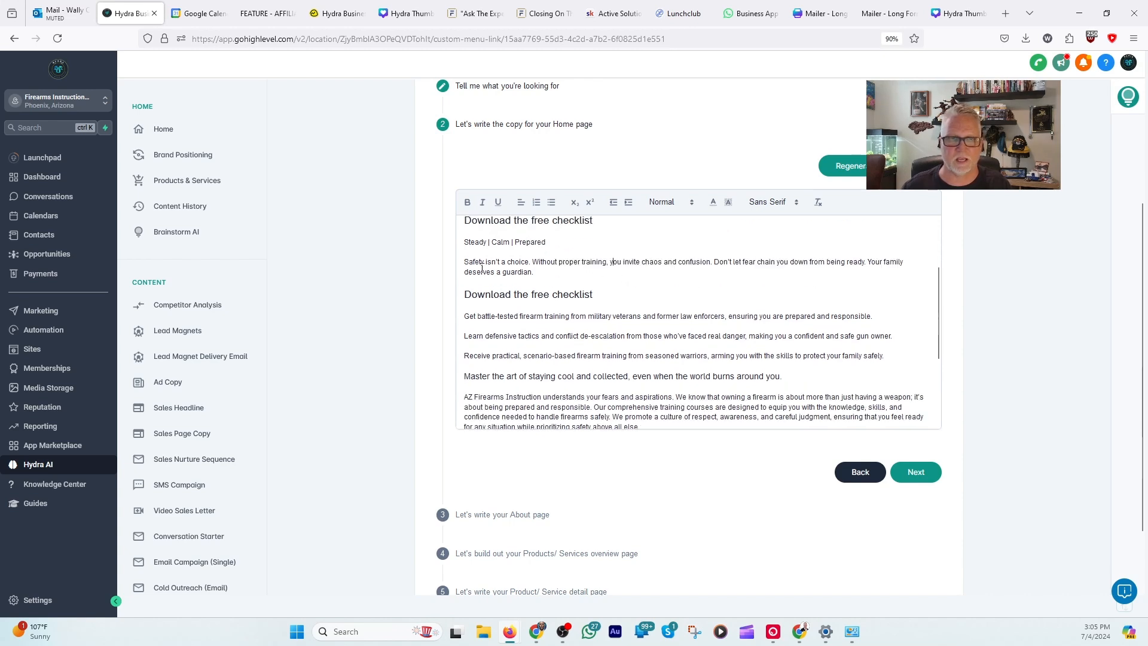
{"action": "left_click_drag", "start_coordinate": [466, 243], "coordinate": [545, 243]}
{"action": "left_click", "coordinate": [571, 272]}
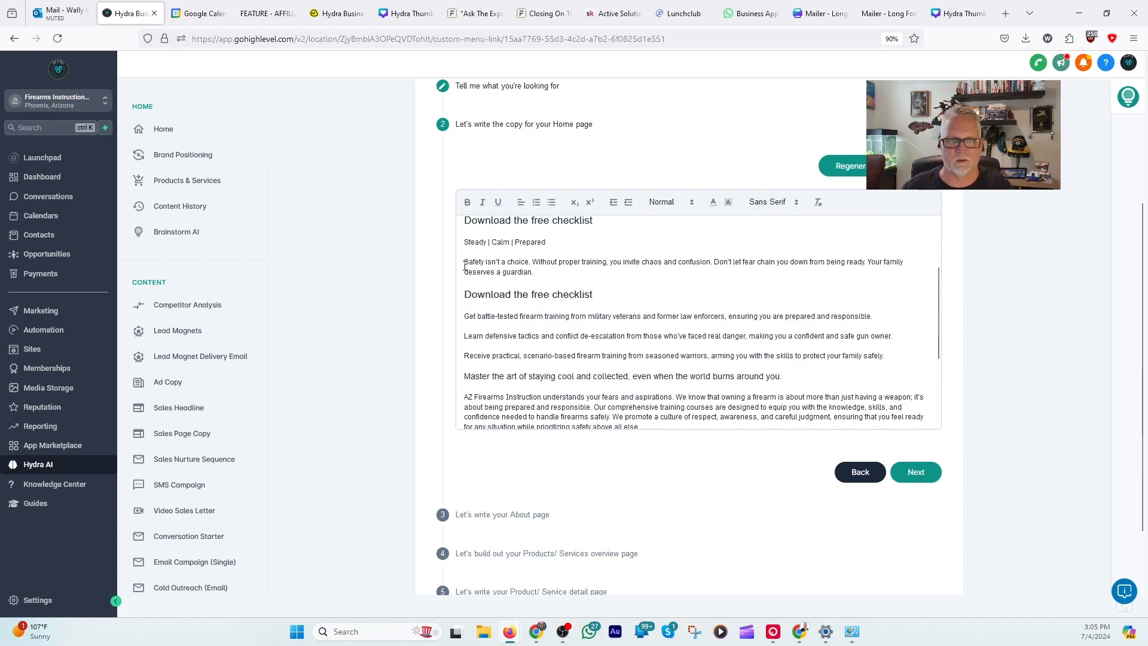
{"action": "left_click_drag", "start_coordinate": [464, 261], "coordinate": [526, 270]}
{"action": "scroll", "coordinate": [598, 305], "scroll_direction": "down", "scroll_amount": 4}
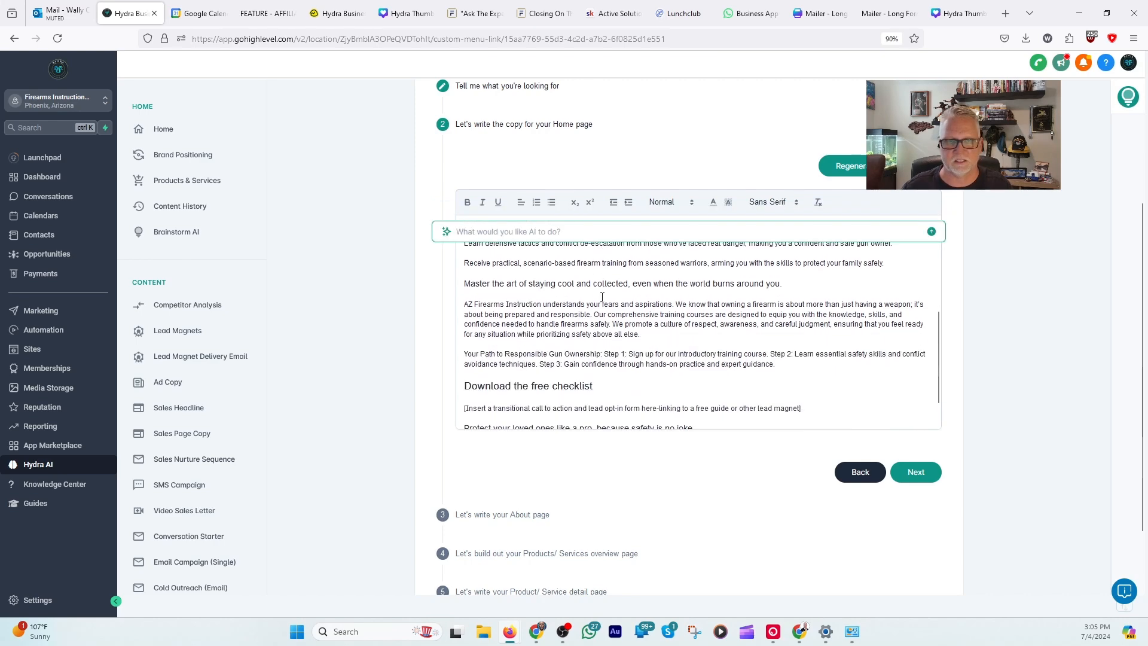
{"action": "scroll", "coordinate": [592, 314], "scroll_direction": "down", "scroll_amount": 5}
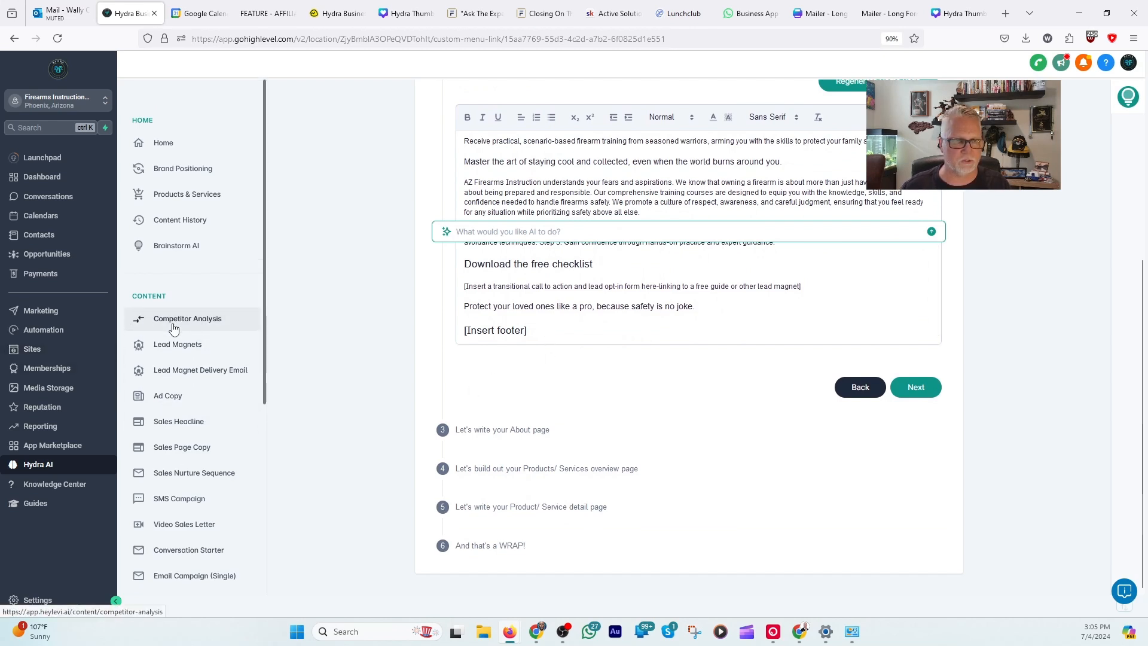
{"action": "scroll", "coordinate": [171, 326], "scroll_direction": "down", "scroll_amount": 3}
{"action": "scroll", "coordinate": [172, 479], "scroll_direction": "down", "scroll_amount": 1}
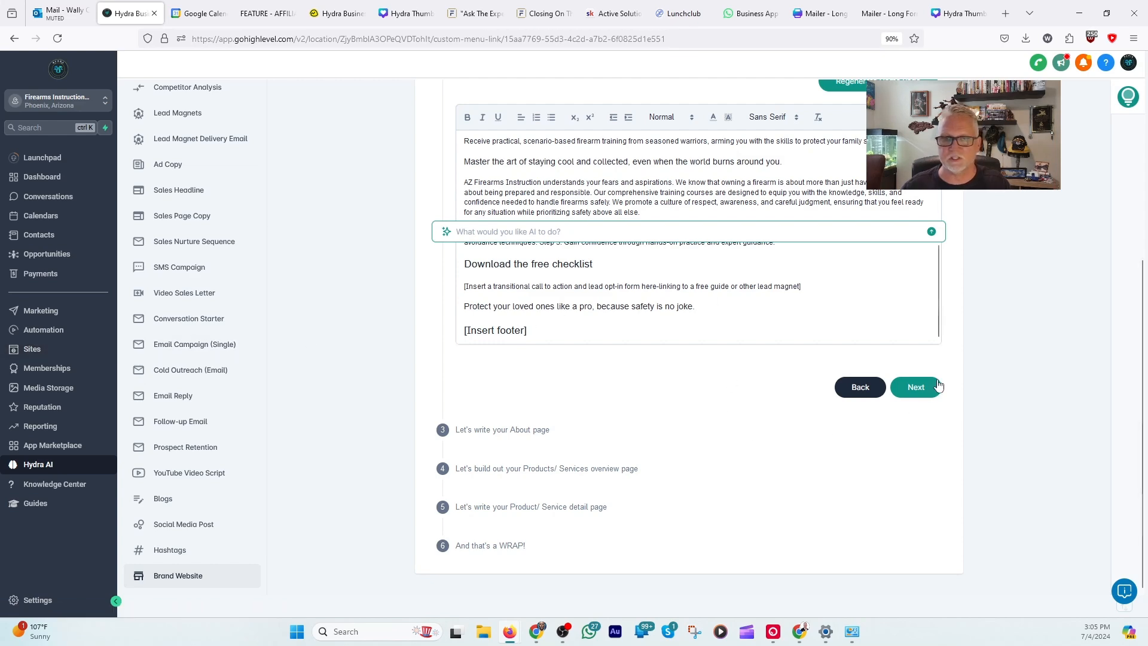
Step: Accept the Home page copy, generate the About page copy and look it over
{"action": "left_click", "coordinate": [916, 388]}
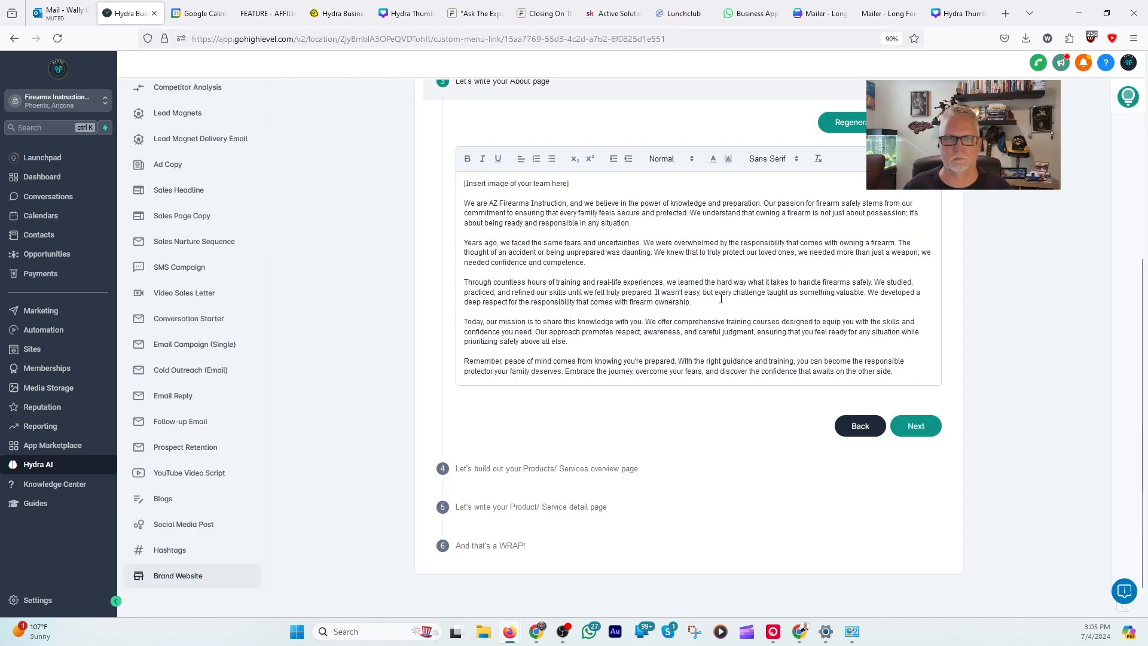
{"action": "scroll", "coordinate": [723, 299], "scroll_direction": "up", "scroll_amount": 3}
{"action": "scroll", "coordinate": [723, 299], "scroll_direction": "down", "scroll_amount": 3}
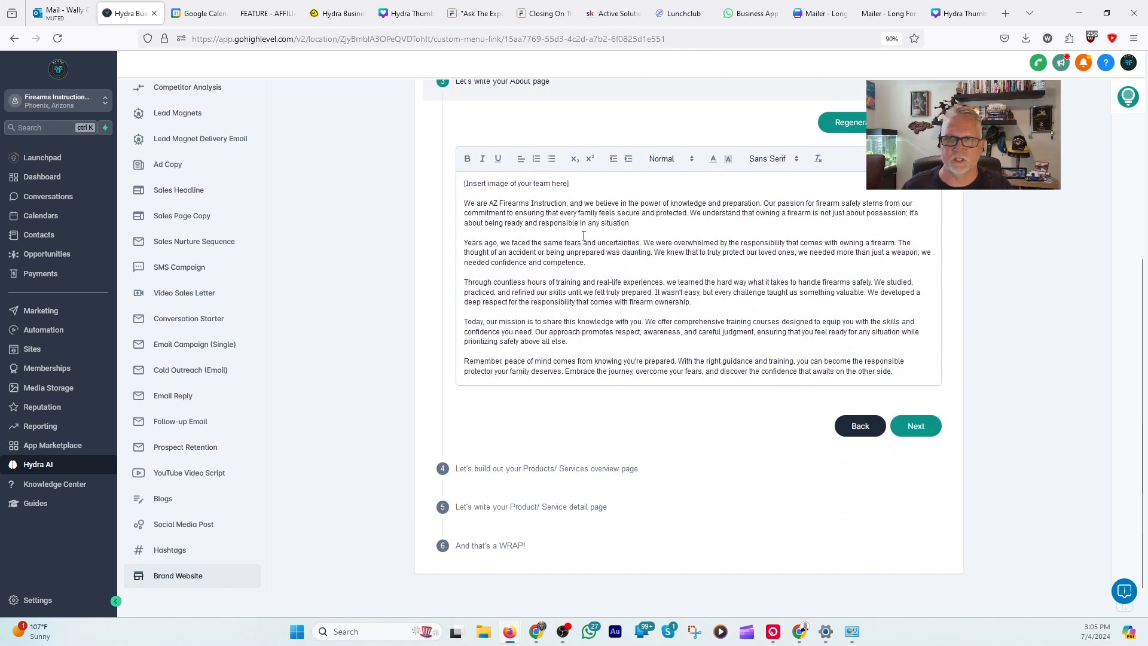
{"action": "scroll", "coordinate": [504, 213], "scroll_direction": "up", "scroll_amount": 2}
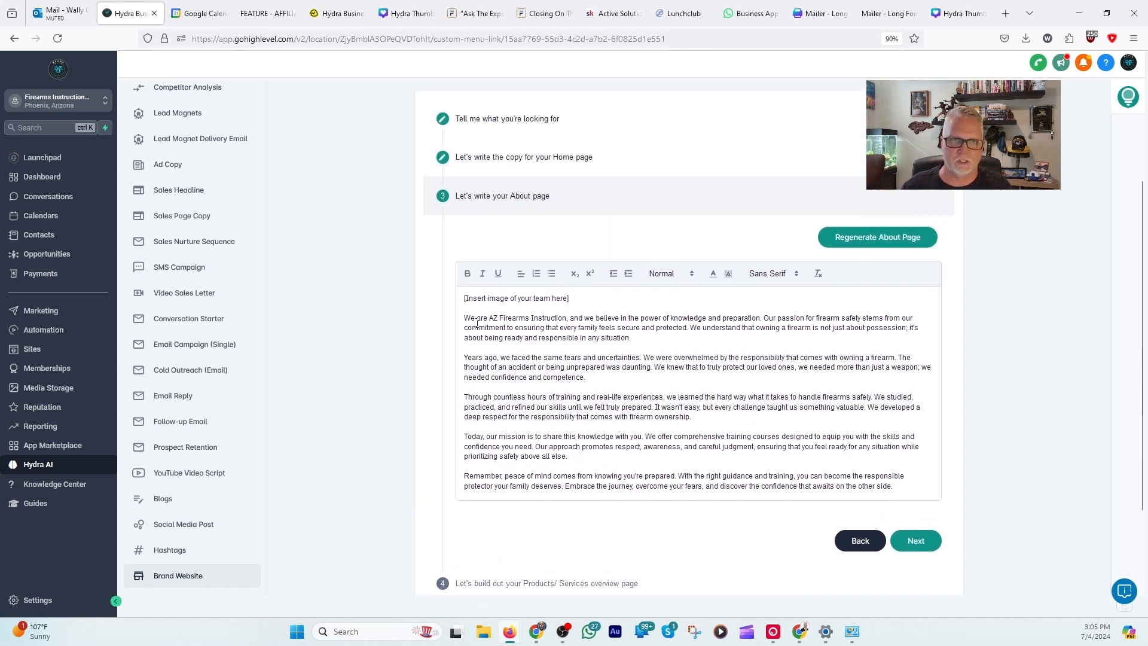
Step: Read the body paragraphs of the generated About page copy, including the one on training hours and real-life experiences
{"action": "scroll", "coordinate": [477, 323], "scroll_direction": "down", "scroll_amount": 1}
{"action": "left_click_drag", "start_coordinate": [463, 259], "coordinate": [909, 438]}
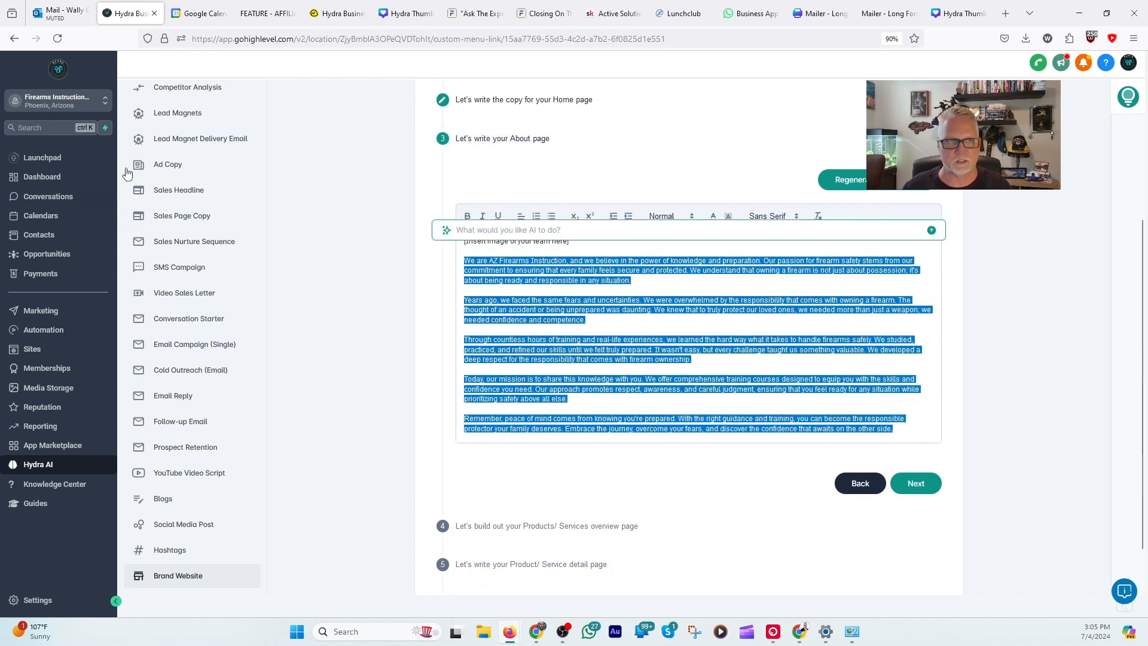
{"action": "scroll", "coordinate": [164, 159], "scroll_direction": "up", "scroll_amount": 4}
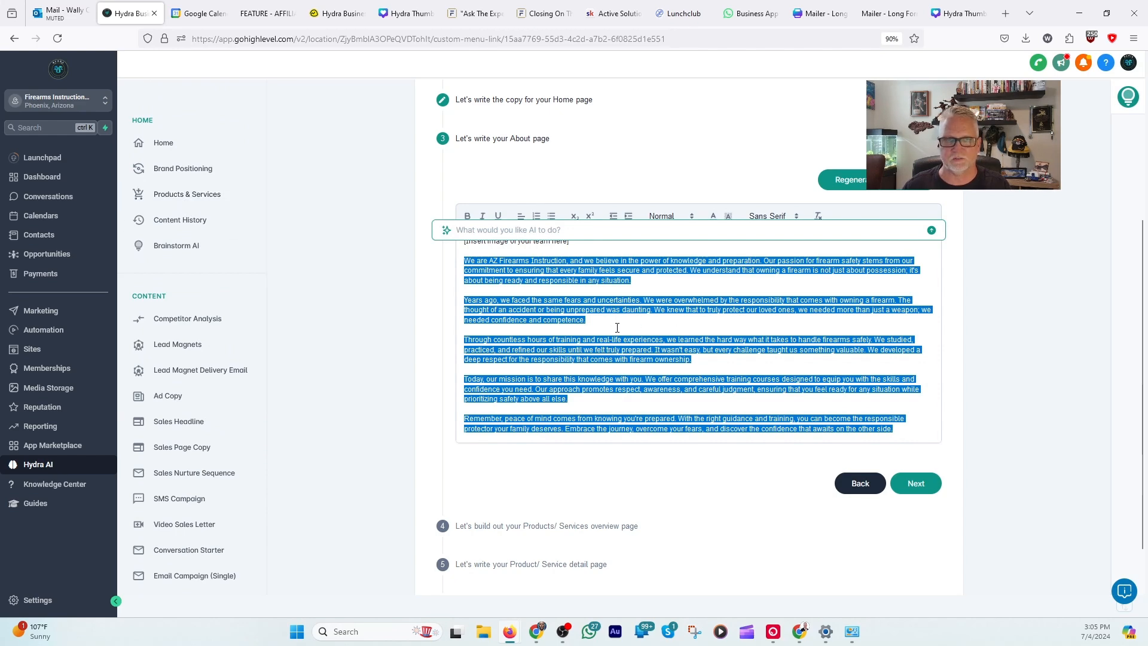
{"action": "left_click", "coordinate": [640, 324]}
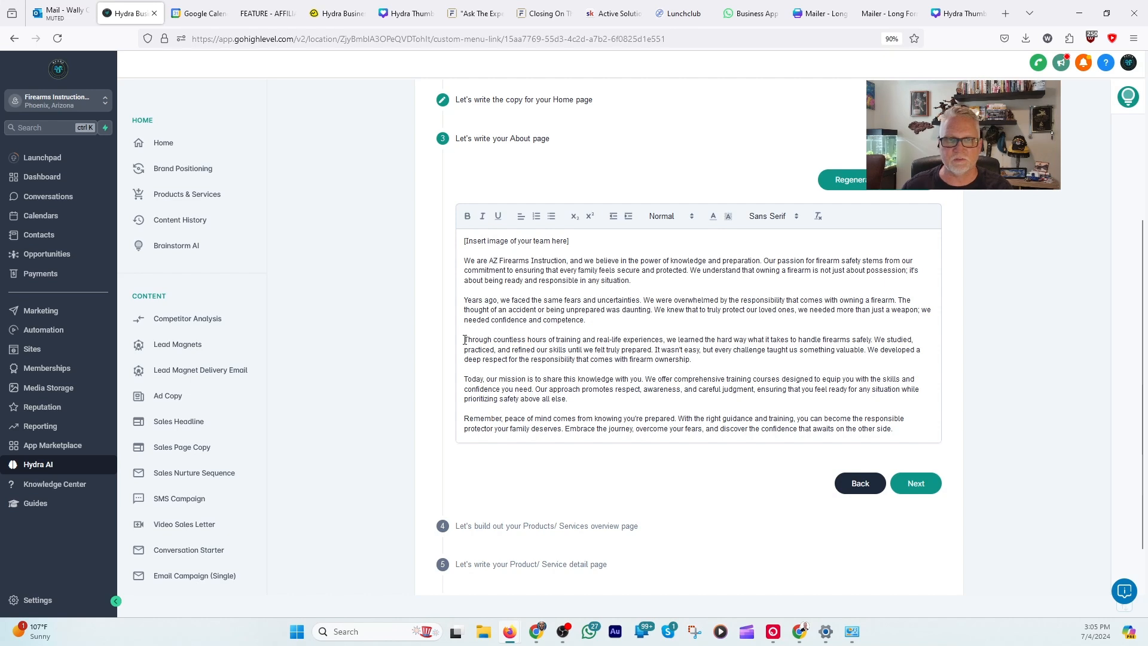
{"action": "left_click_drag", "start_coordinate": [464, 340], "coordinate": [577, 341]}
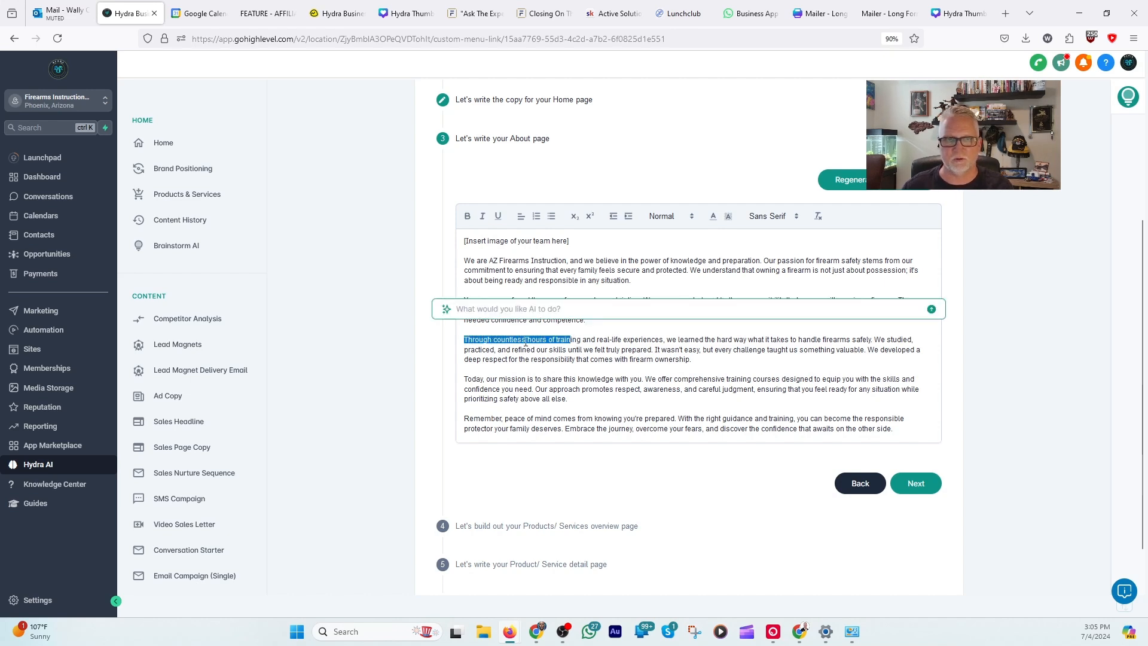
{"action": "left_click", "coordinate": [609, 339]}
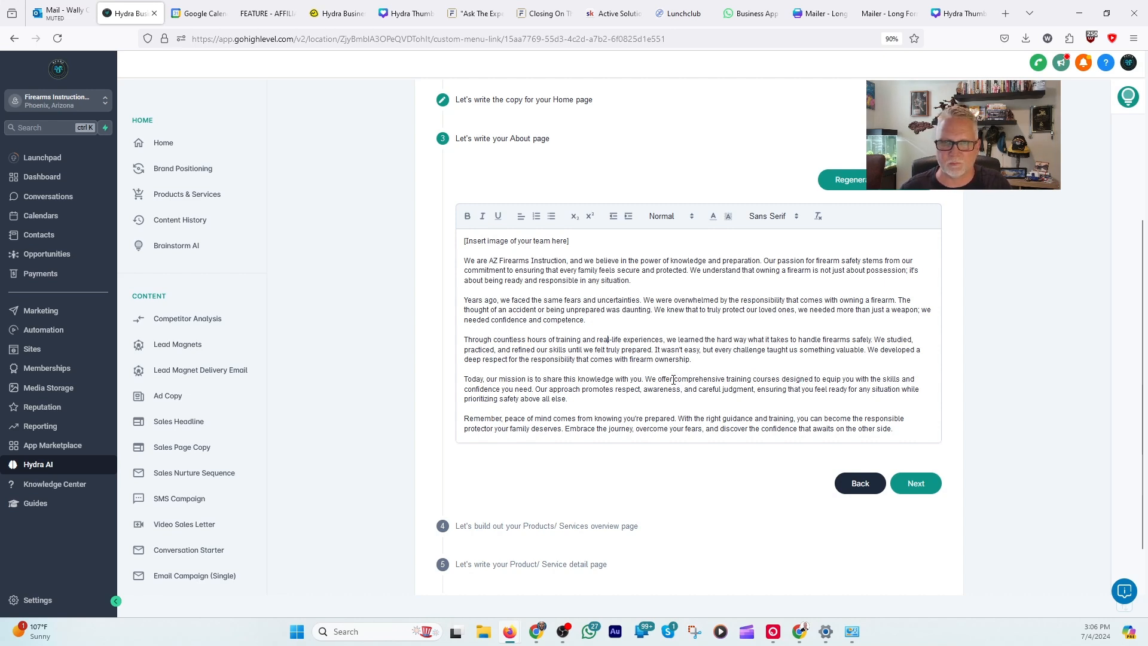
Step: Have the AI improve and rewrite the word "comprehensive" in the mission paragraph of the About page copy
{"action": "left_click_drag", "start_coordinate": [674, 381], "coordinate": [725, 380]}
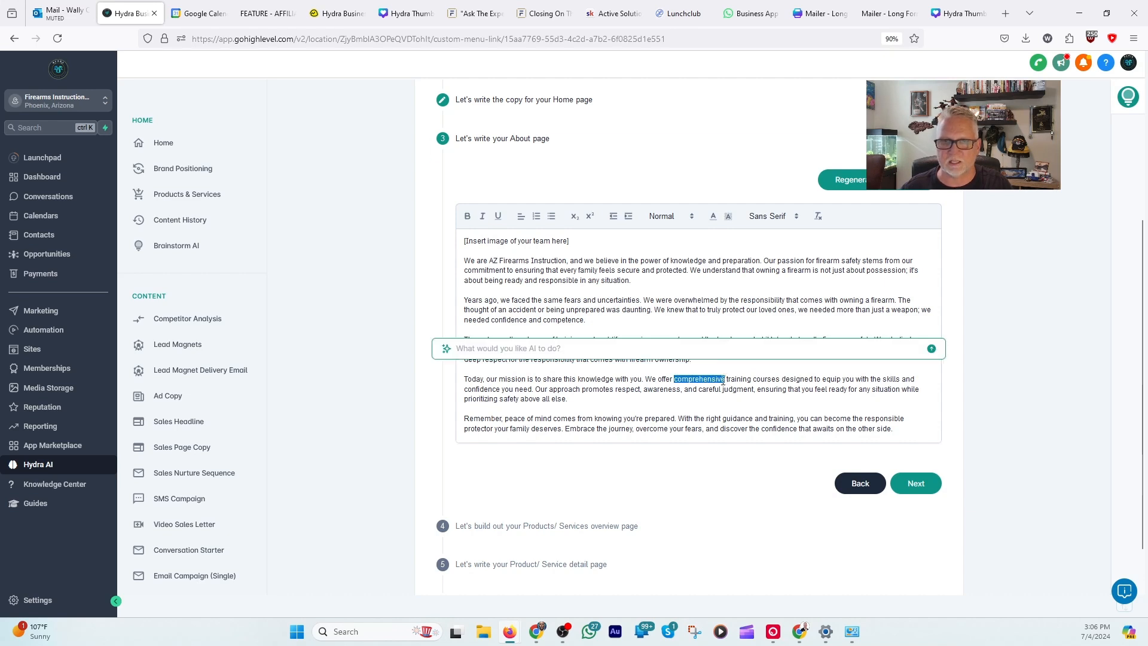
{"action": "left_click", "coordinate": [513, 349]}
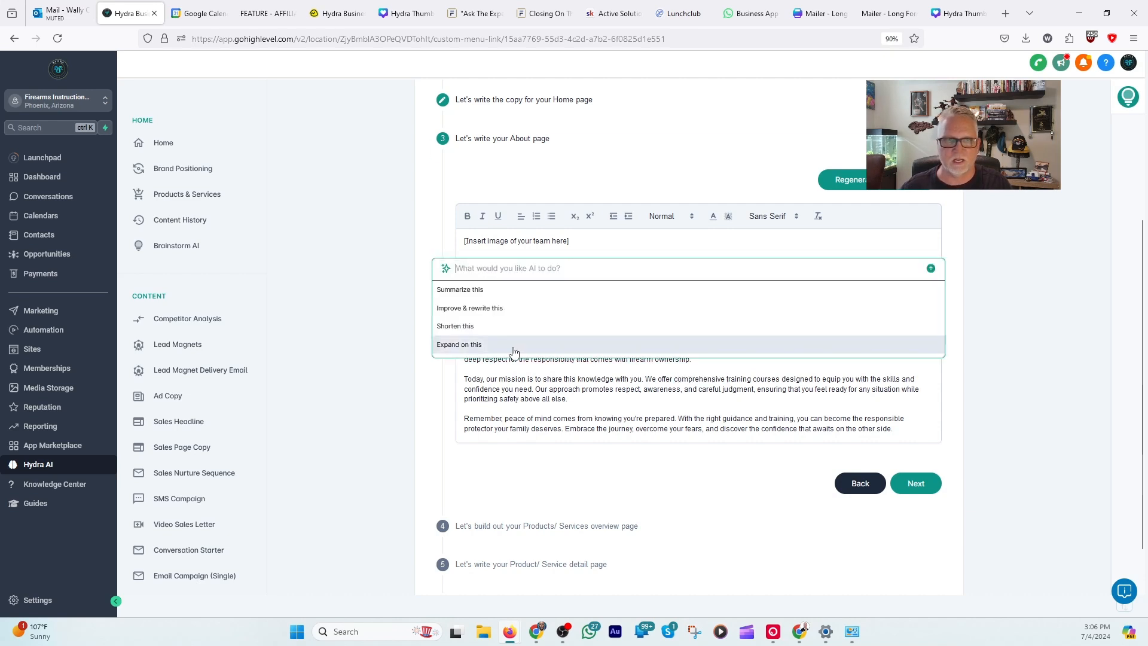
{"action": "left_click", "coordinate": [476, 311]}
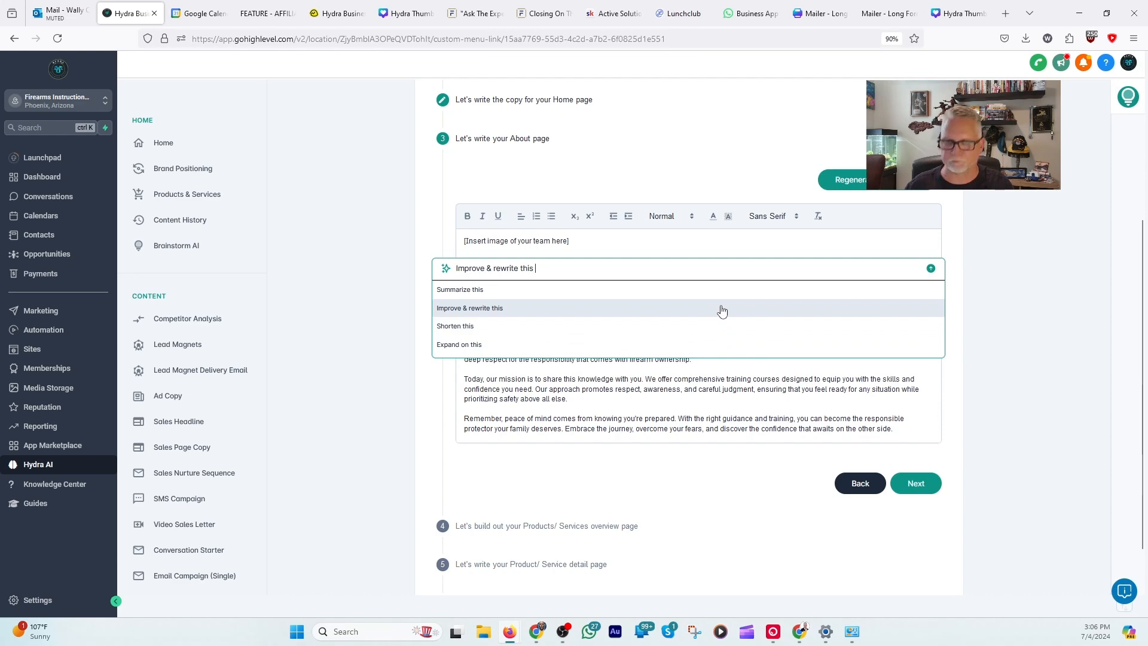
{"action": "left_click", "coordinate": [931, 268]}
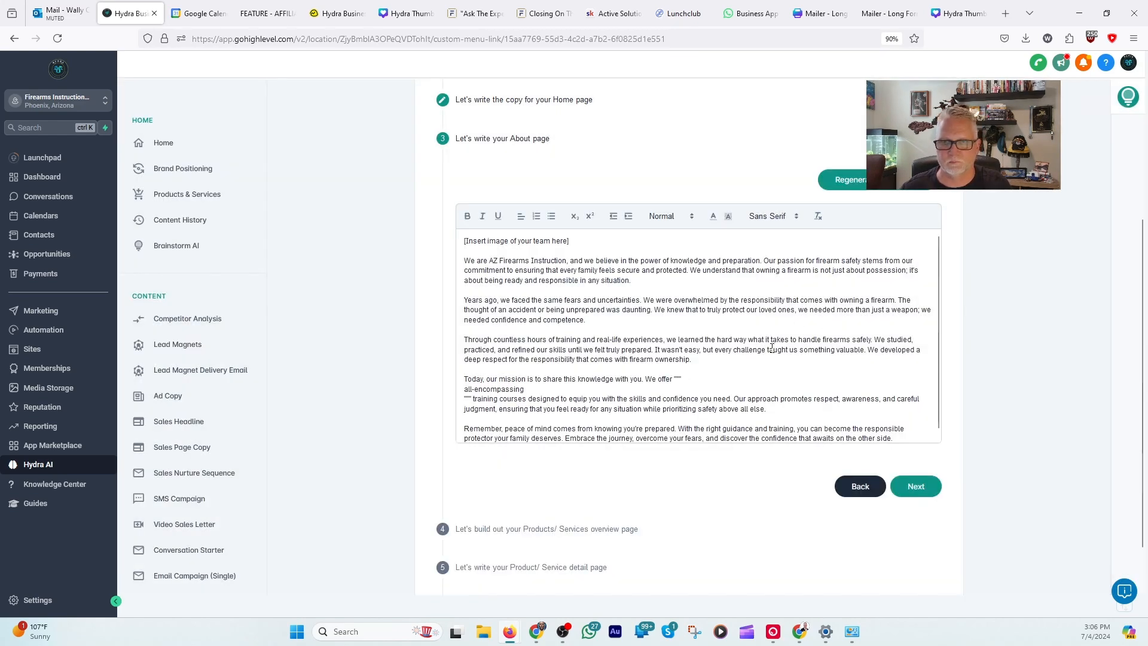
{"action": "scroll", "coordinate": [723, 301], "scroll_direction": "down", "scroll_amount": 1}
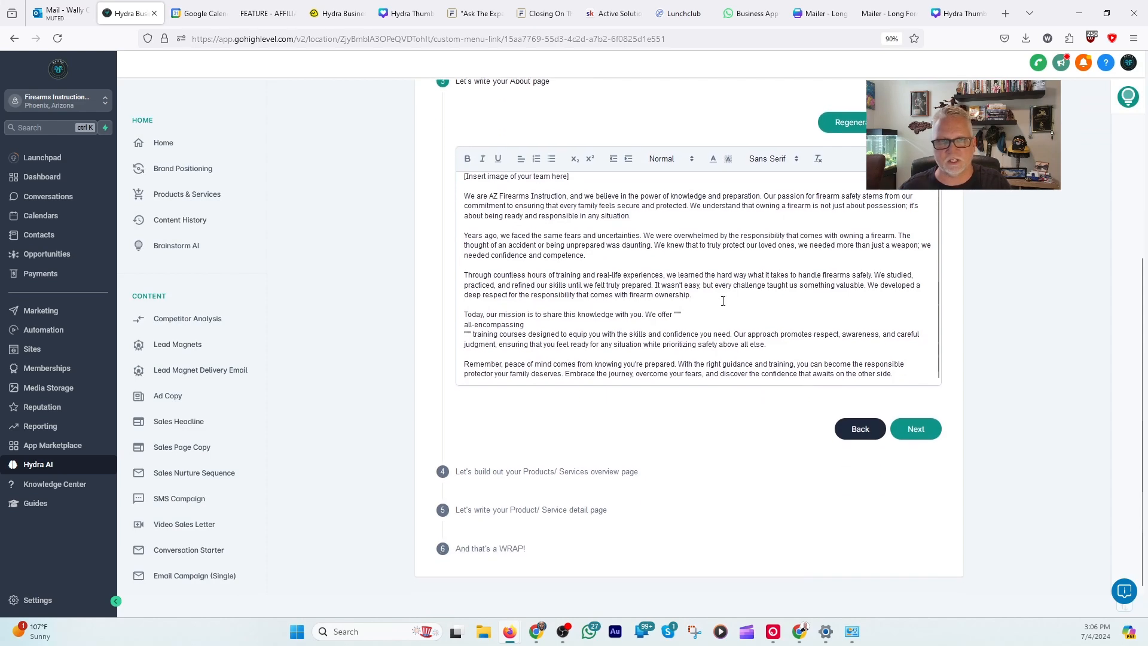
{"action": "scroll", "coordinate": [723, 300], "scroll_direction": "up", "scroll_amount": 2}
{"action": "left_click_drag", "start_coordinate": [627, 317], "coordinate": [707, 318]}
{"action": "left_click", "coordinate": [705, 326]}
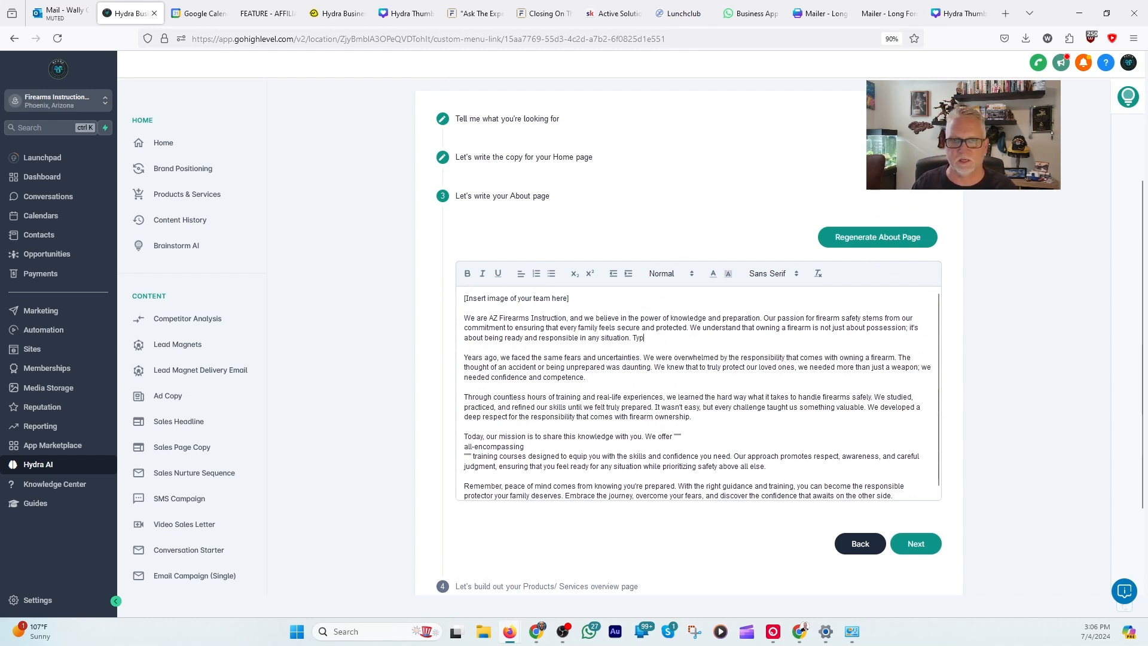
{"action": "key", "text": "BackSpace"}
{"action": "key", "text": "BackSpace"}
{"action": "key", "text": "BackSpace"}
Step: Accept the About page copy and generate the overview for the product "Master Local Firearms Laws and Regulations with Expert Guidance"
{"action": "scroll", "coordinate": [588, 276], "scroll_direction": "down", "scroll_amount": 4}
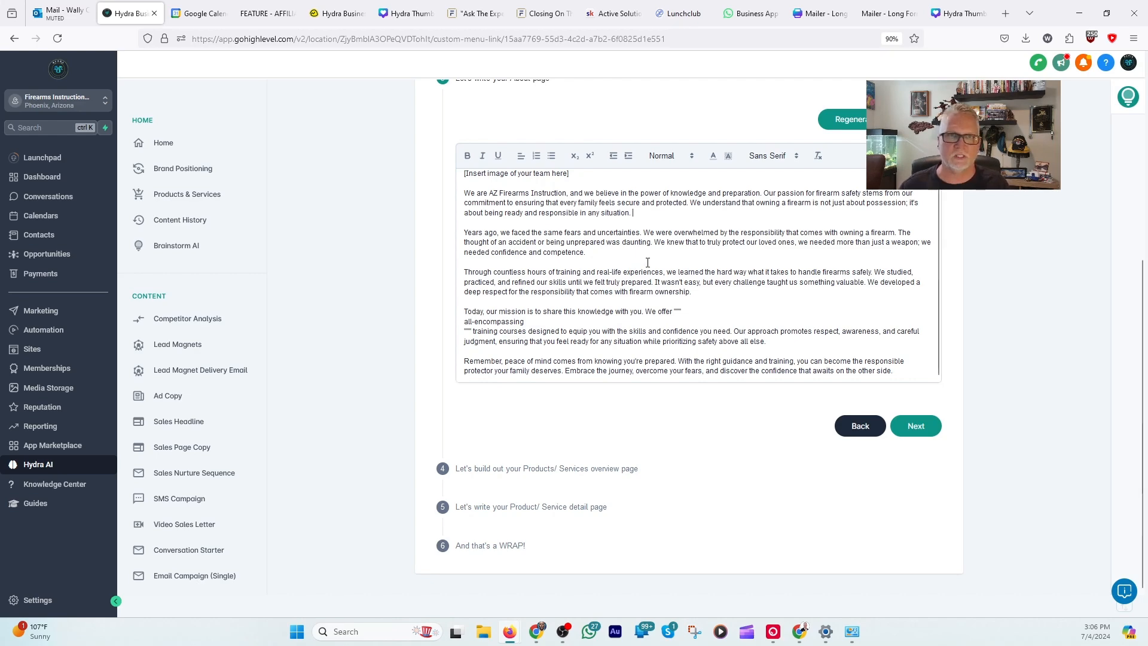
{"action": "scroll", "coordinate": [647, 265], "scroll_direction": "up", "scroll_amount": 1}
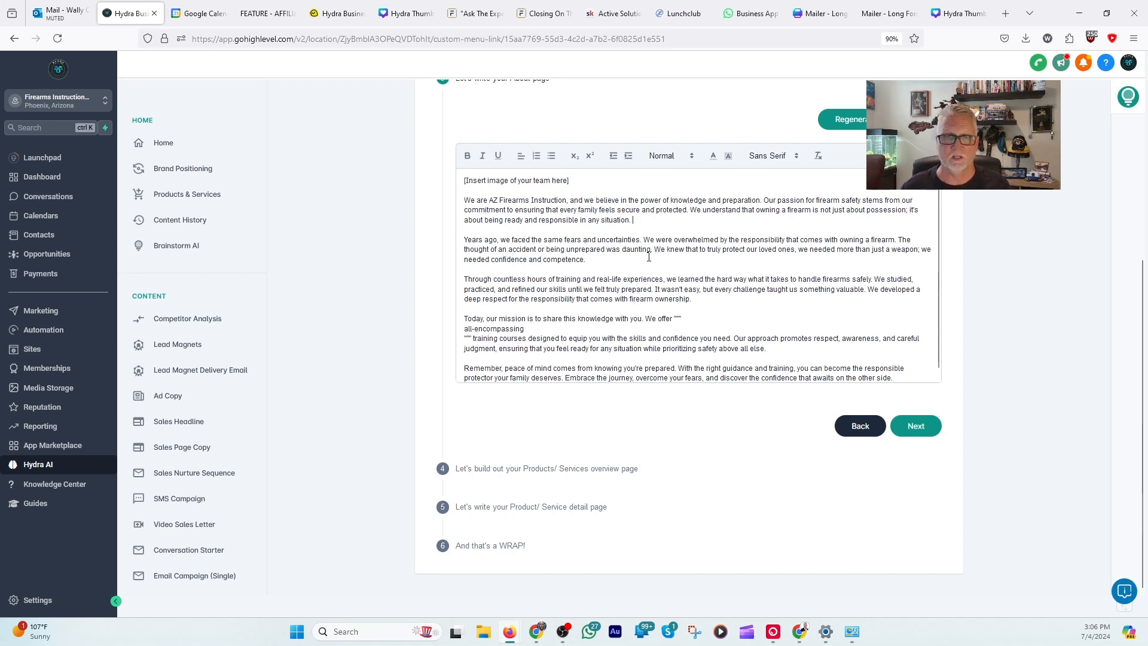
{"action": "scroll", "coordinate": [652, 264], "scroll_direction": "down", "scroll_amount": 1}
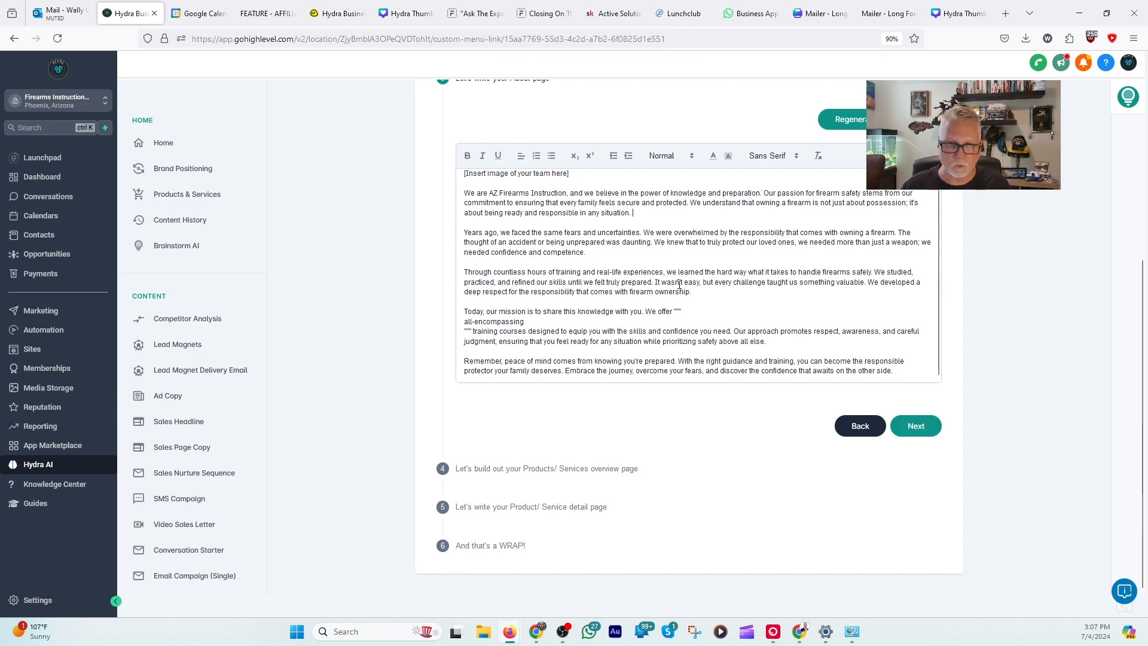
{"action": "scroll", "coordinate": [626, 335], "scroll_direction": "up", "scroll_amount": 1}
{"action": "left_click", "coordinate": [924, 426]}
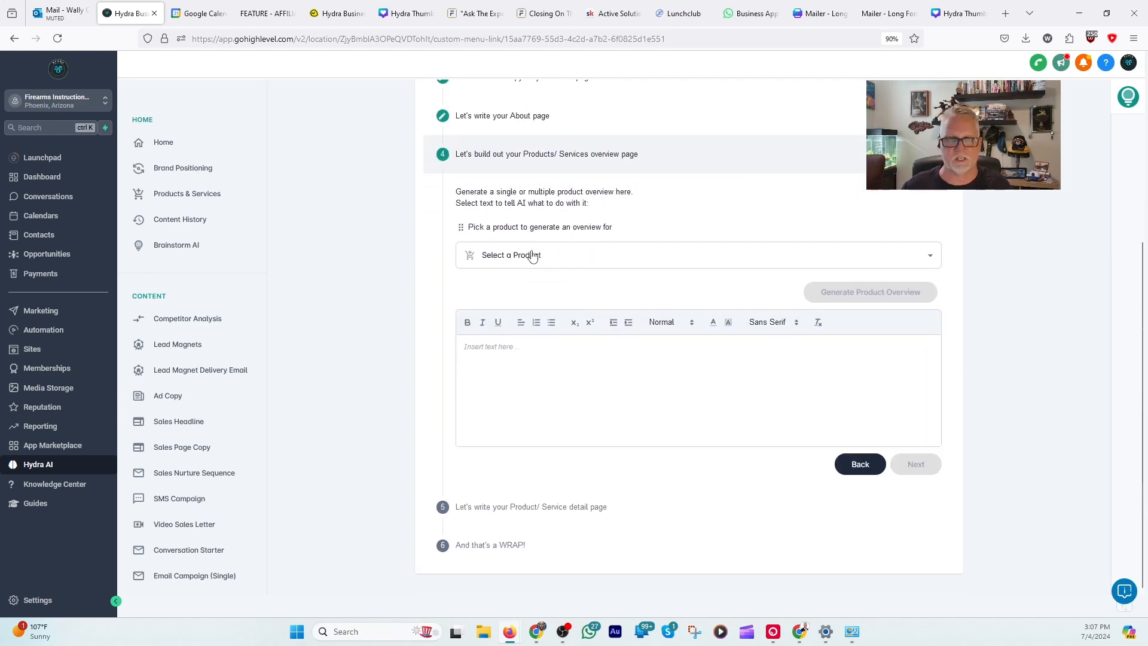
{"action": "left_click", "coordinate": [531, 255]}
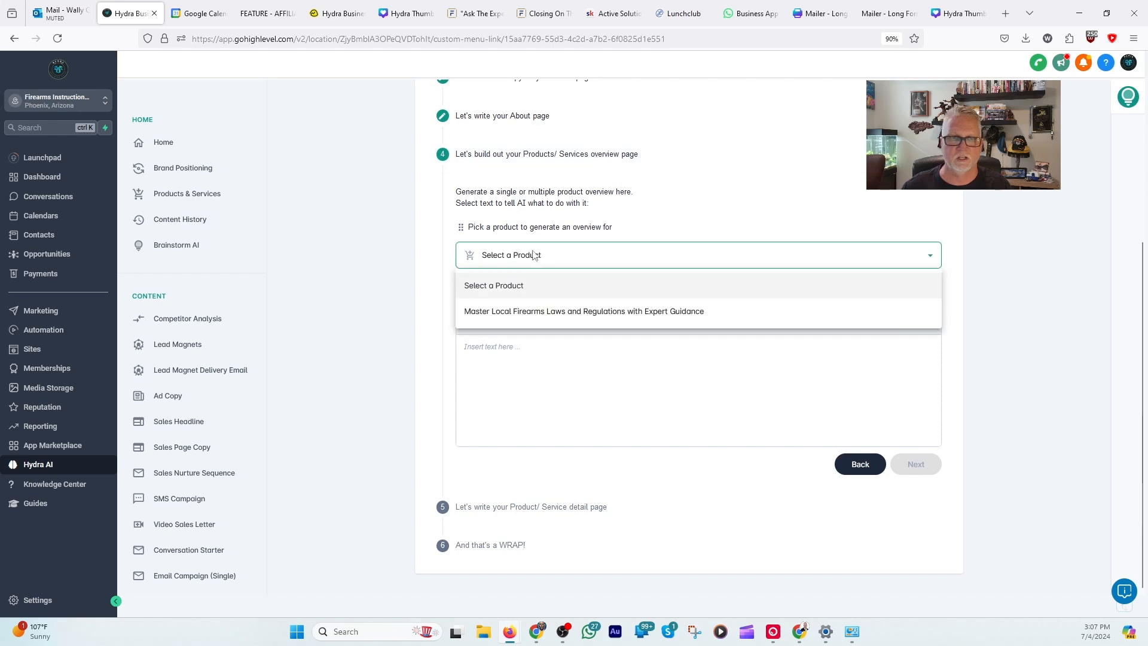
{"action": "left_click", "coordinate": [551, 317]}
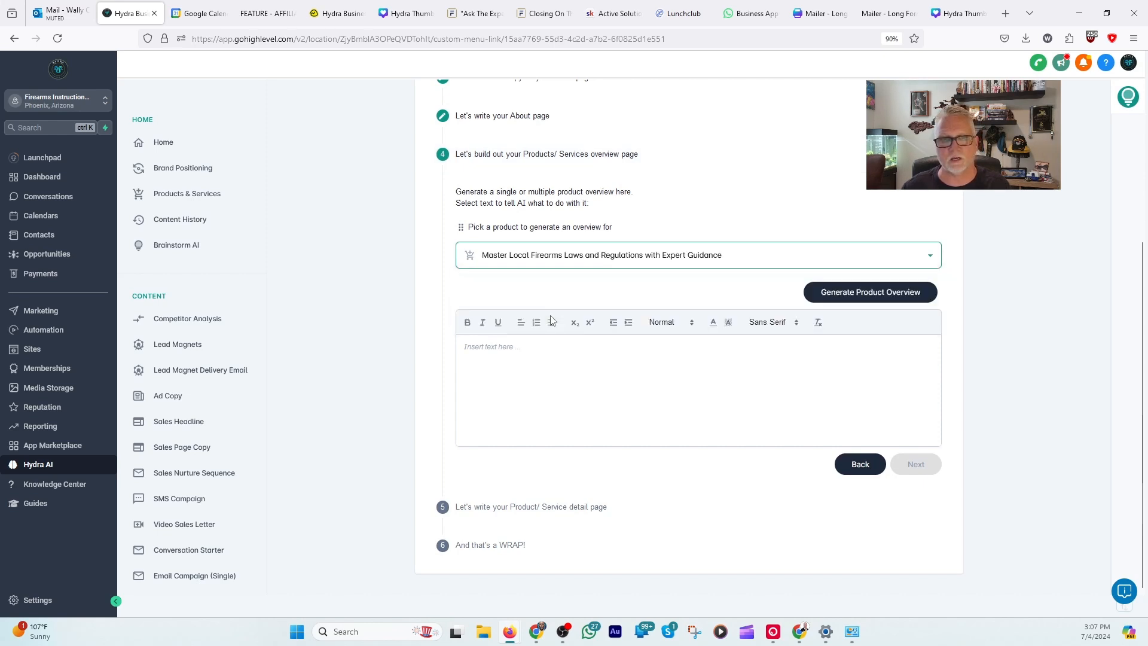
{"action": "left_click", "coordinate": [897, 293]}
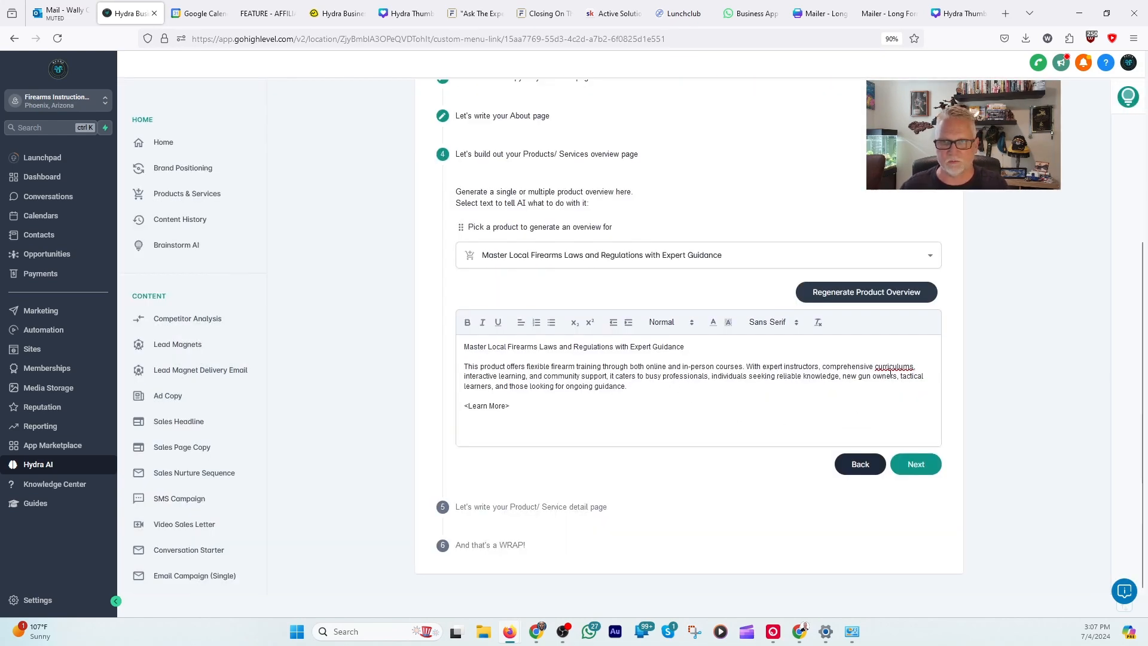
Step: Delete the word "curriculums" from the product overview text and accept the overview page
{"action": "double_click", "coordinate": [876, 368]}
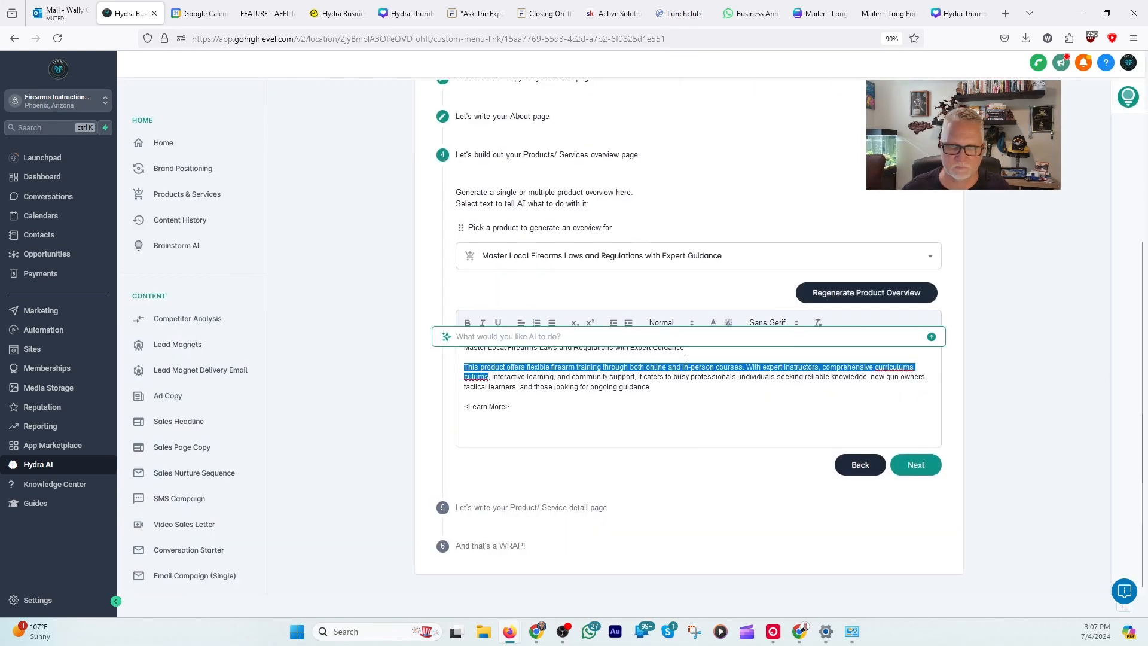
{"action": "key", "text": "BackSpace"}
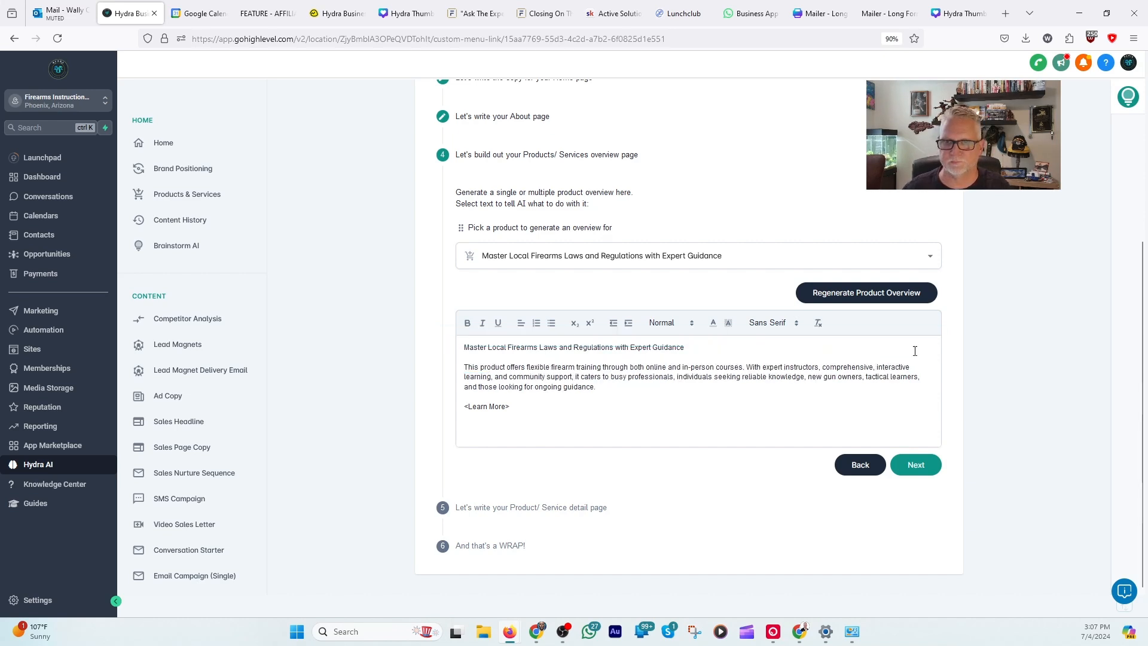
{"action": "left_click", "coordinate": [916, 470]}
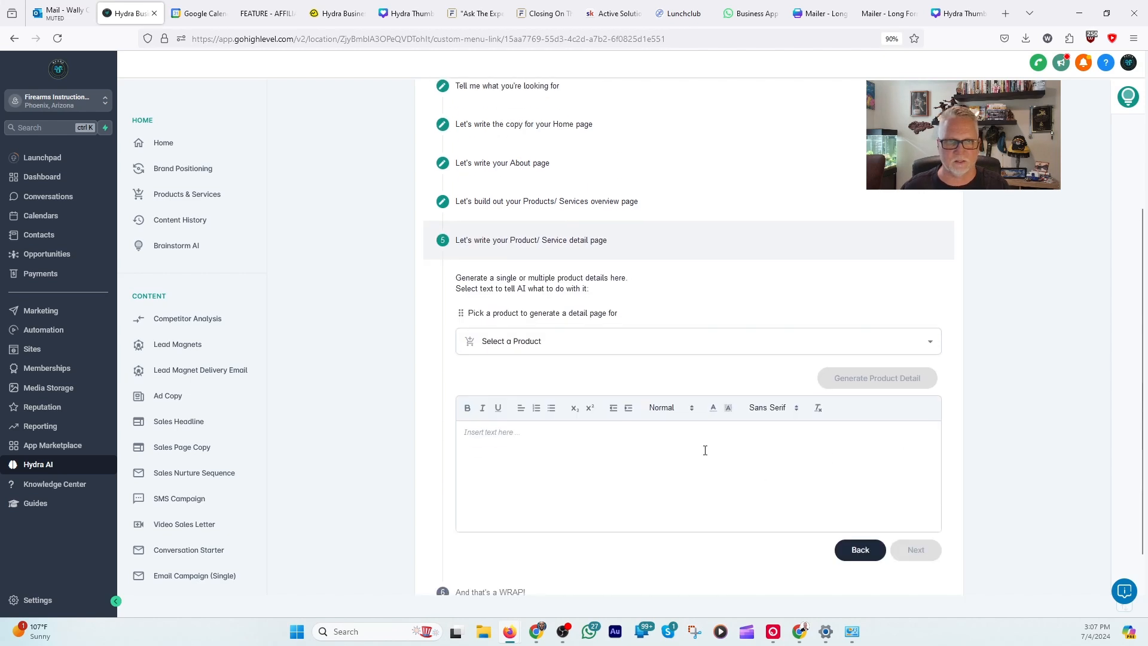
Step: Generate the product detail page copy for "Master Local Firearms Laws and Regulations with Expert Guidance"
{"action": "left_click", "coordinate": [560, 345]}
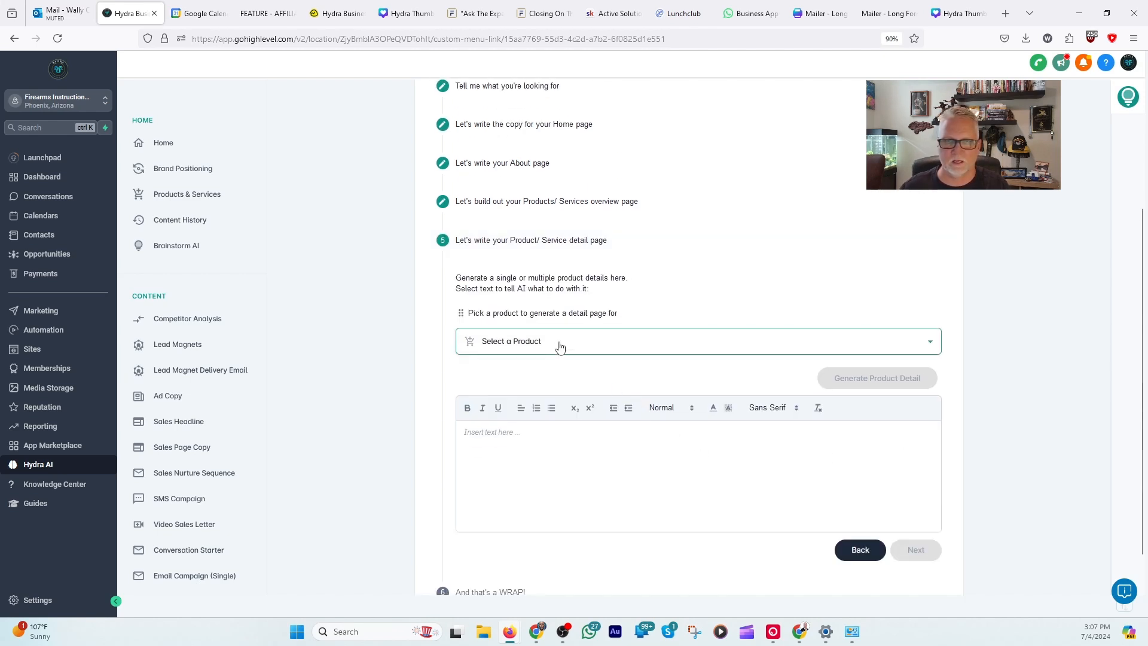
{"action": "left_click", "coordinate": [627, 397]}
{"action": "scroll", "coordinate": [717, 371], "scroll_direction": "down", "scroll_amount": 1}
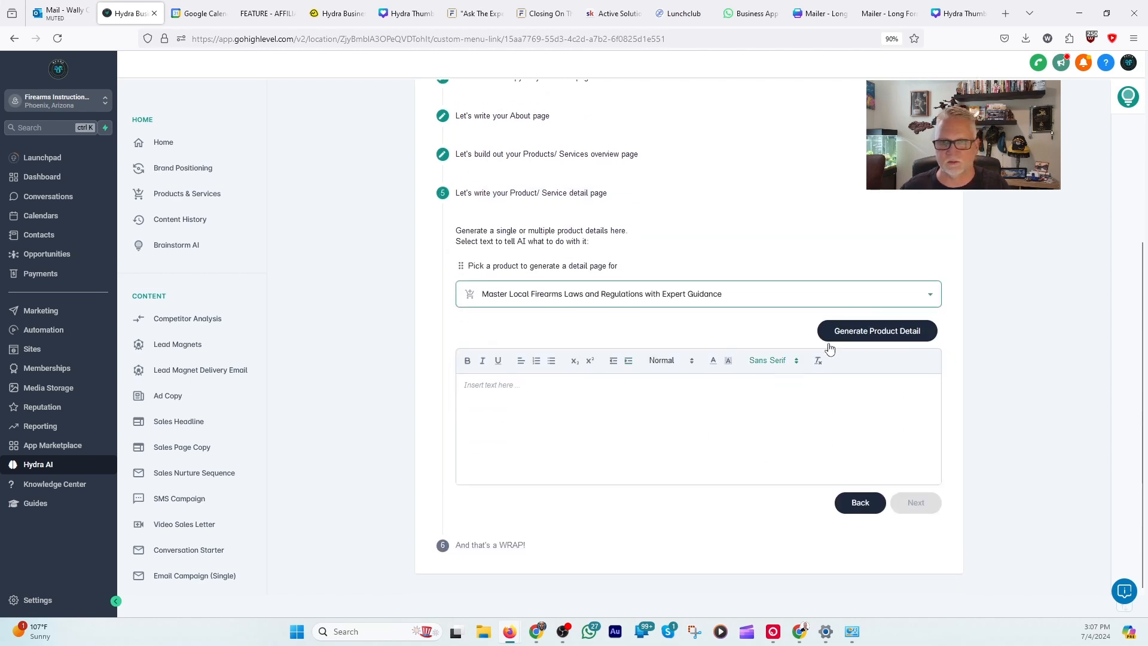
{"action": "left_click", "coordinate": [861, 330]}
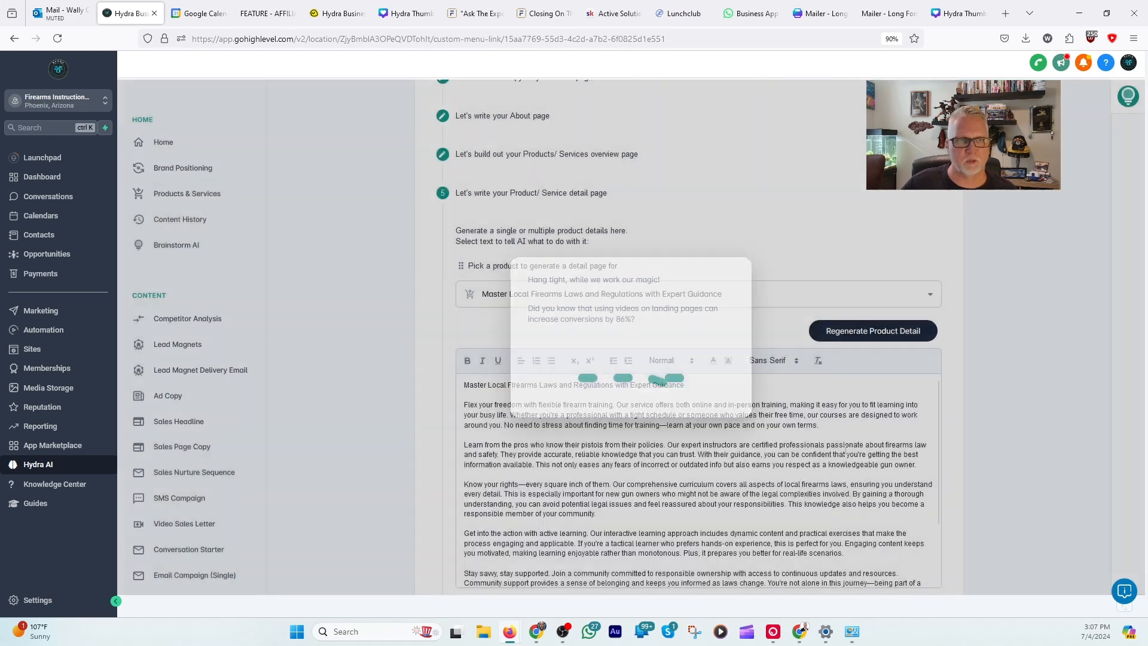
Step: Read the product detail copy from the flexible training paragraph down to the free checklist call to action
{"action": "scroll", "coordinate": [975, 362], "scroll_direction": "down", "scroll_amount": 2}
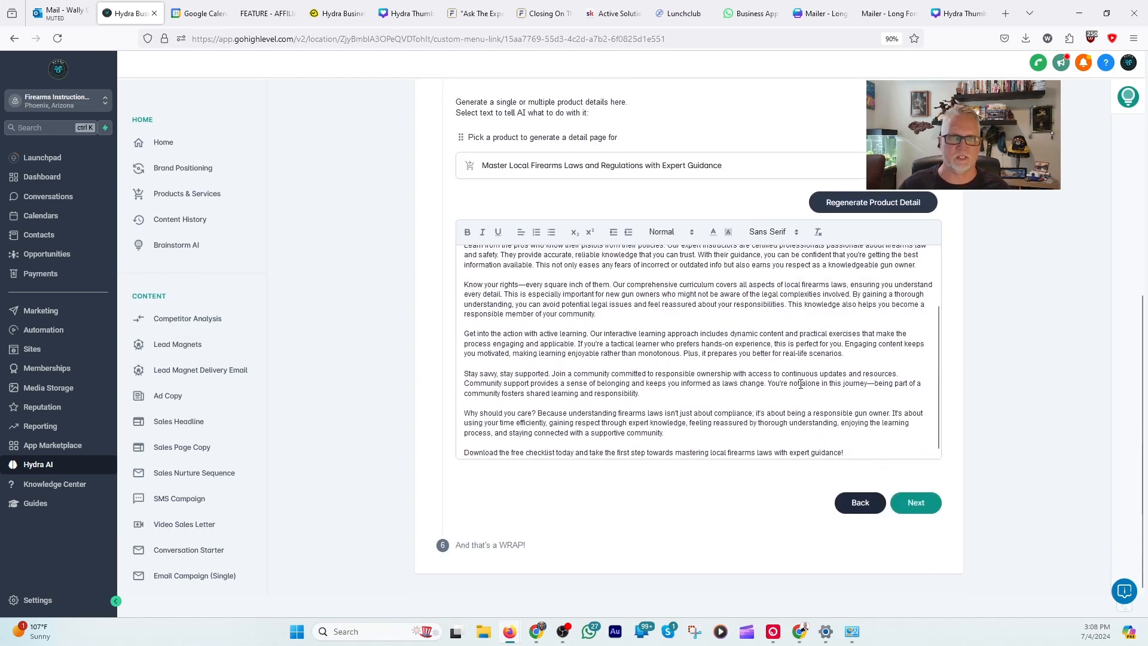
{"action": "scroll", "coordinate": [801, 384], "scroll_direction": "up", "scroll_amount": 3}
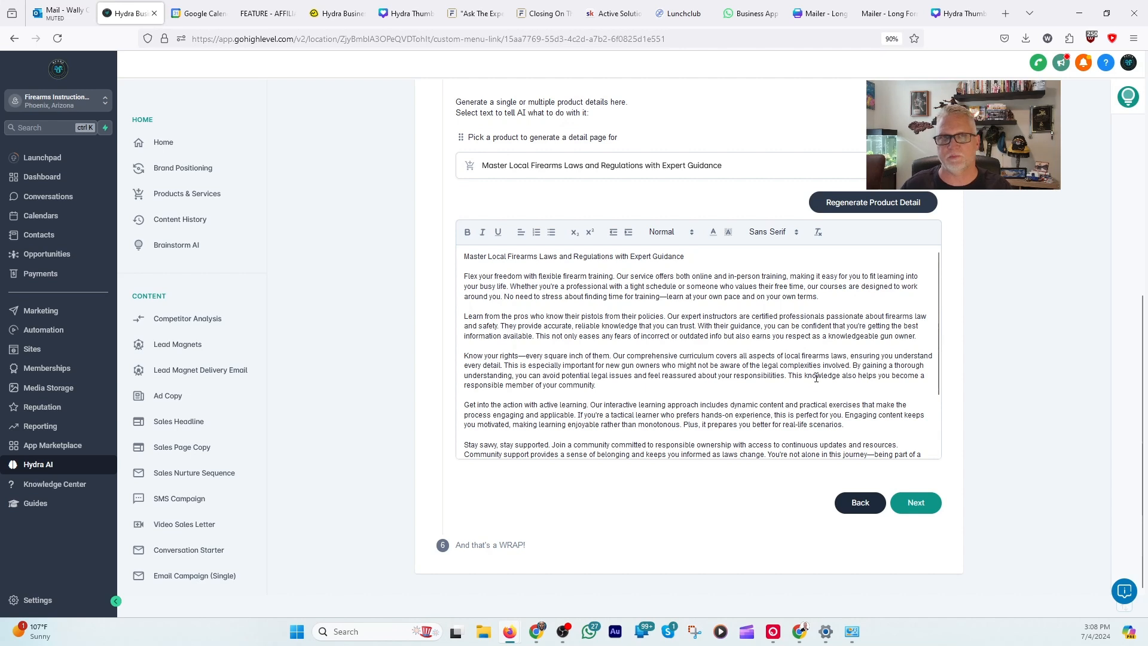
{"action": "scroll", "coordinate": [817, 378], "scroll_direction": "down", "scroll_amount": 3}
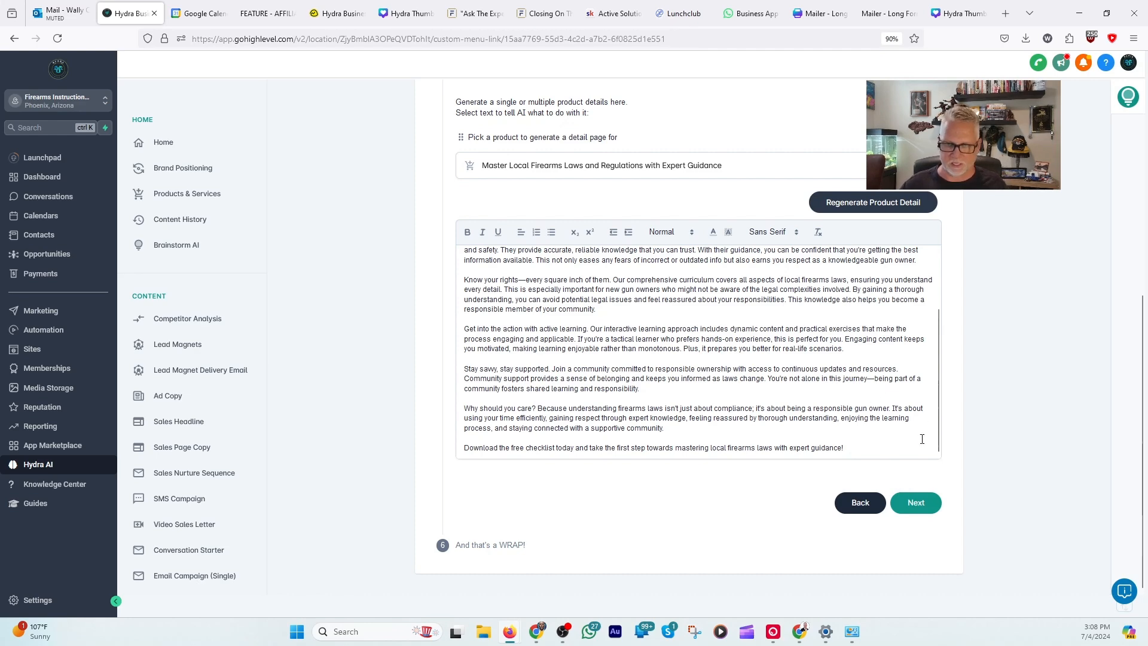
{"action": "scroll", "coordinate": [859, 381], "scroll_direction": "up", "scroll_amount": 3}
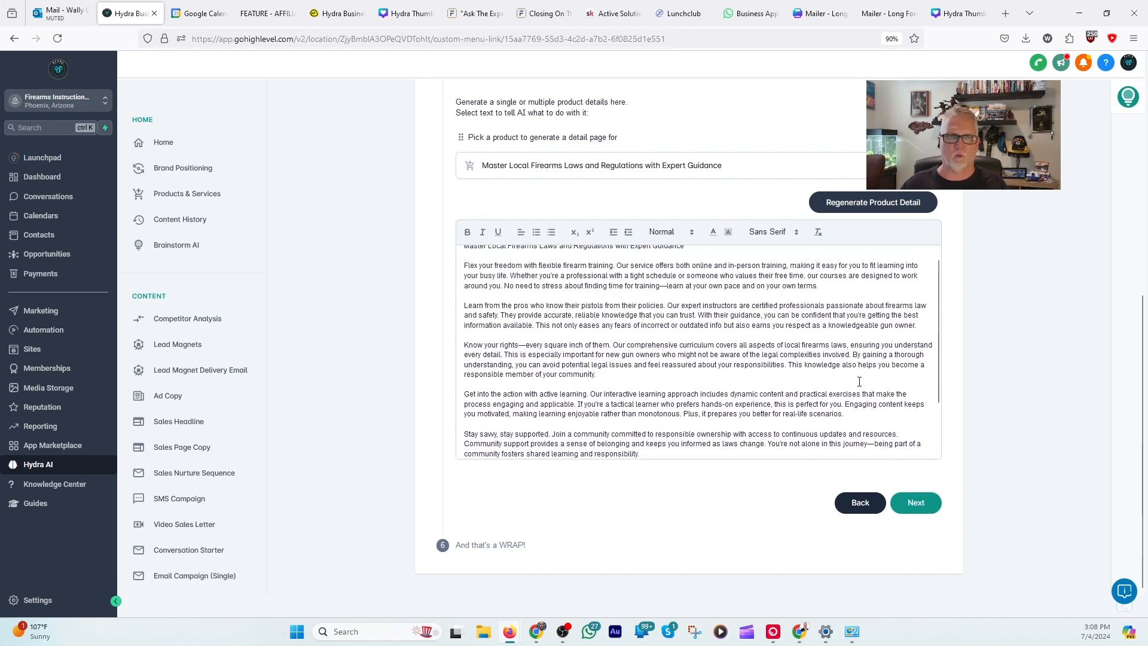
{"action": "scroll", "coordinate": [859, 381], "scroll_direction": "up", "scroll_amount": 1}
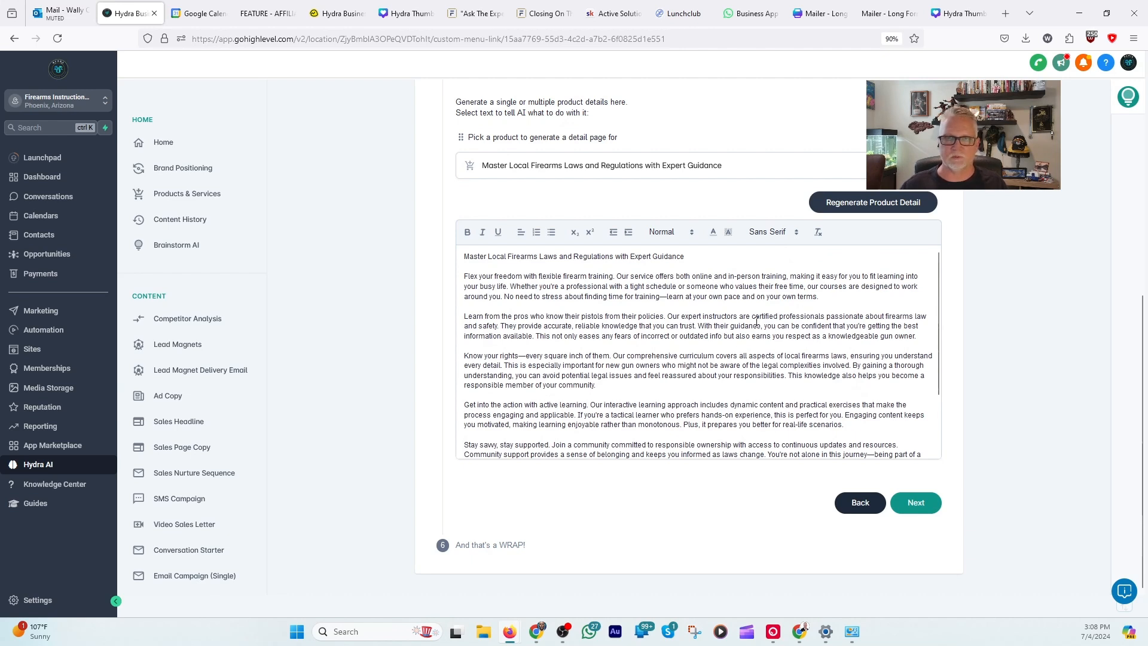
{"action": "scroll", "coordinate": [757, 322], "scroll_direction": "down", "scroll_amount": 2}
{"action": "scroll", "coordinate": [651, 365], "scroll_direction": "down", "scroll_amount": 1}
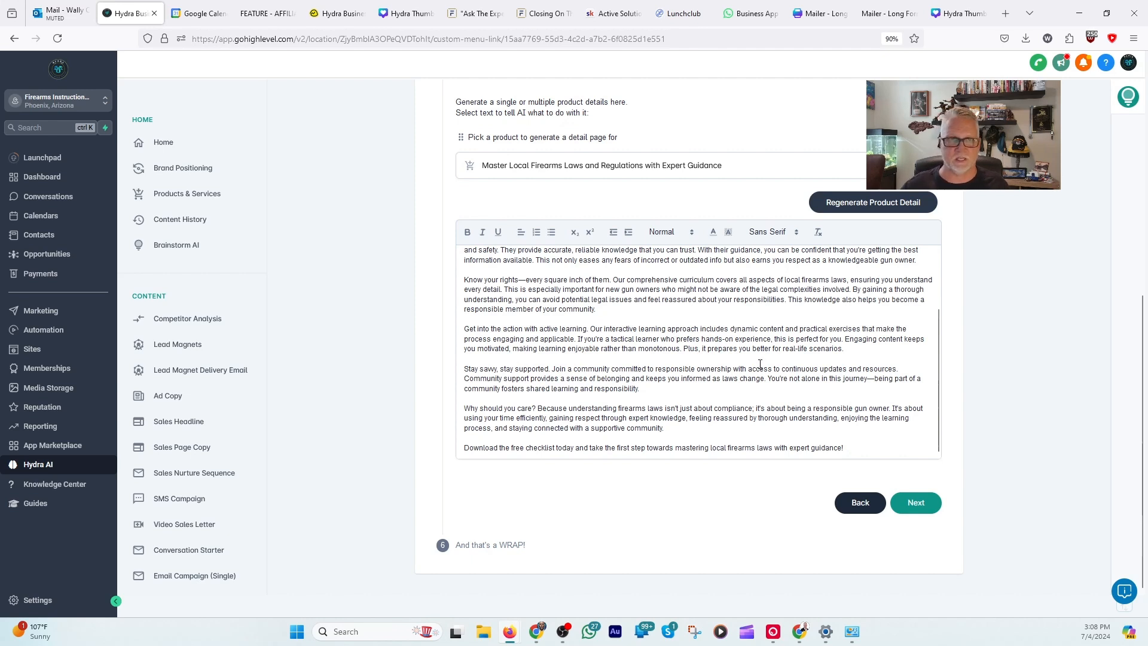
Step: Accept the product detail copy, look over the compiled website copy and finish the Brand Website wizard
{"action": "left_click", "coordinate": [916, 503]}
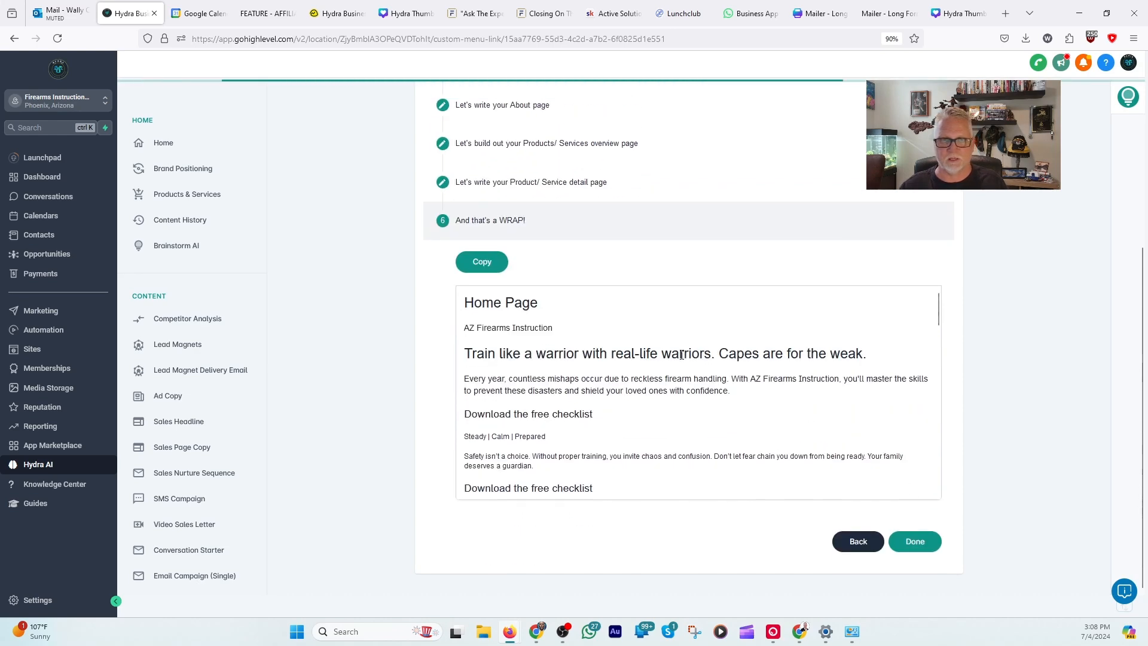
{"action": "scroll", "coordinate": [706, 362], "scroll_direction": "down", "scroll_amount": 5}
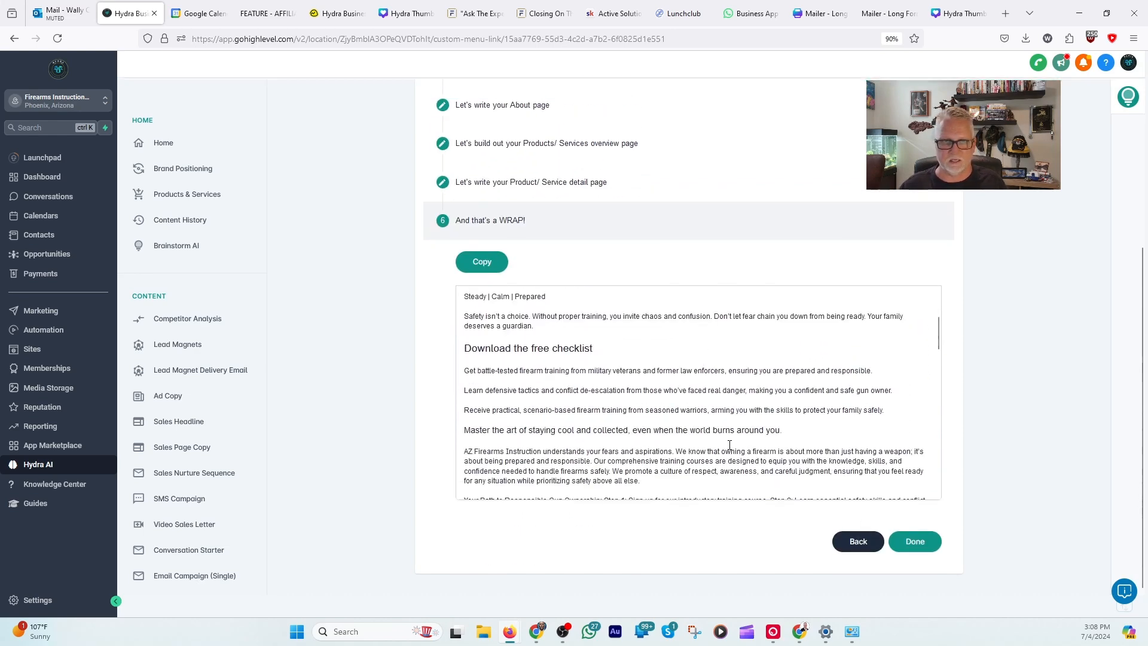
{"action": "scroll", "coordinate": [730, 444], "scroll_direction": "down", "scroll_amount": 3}
{"action": "left_click", "coordinate": [915, 542]}
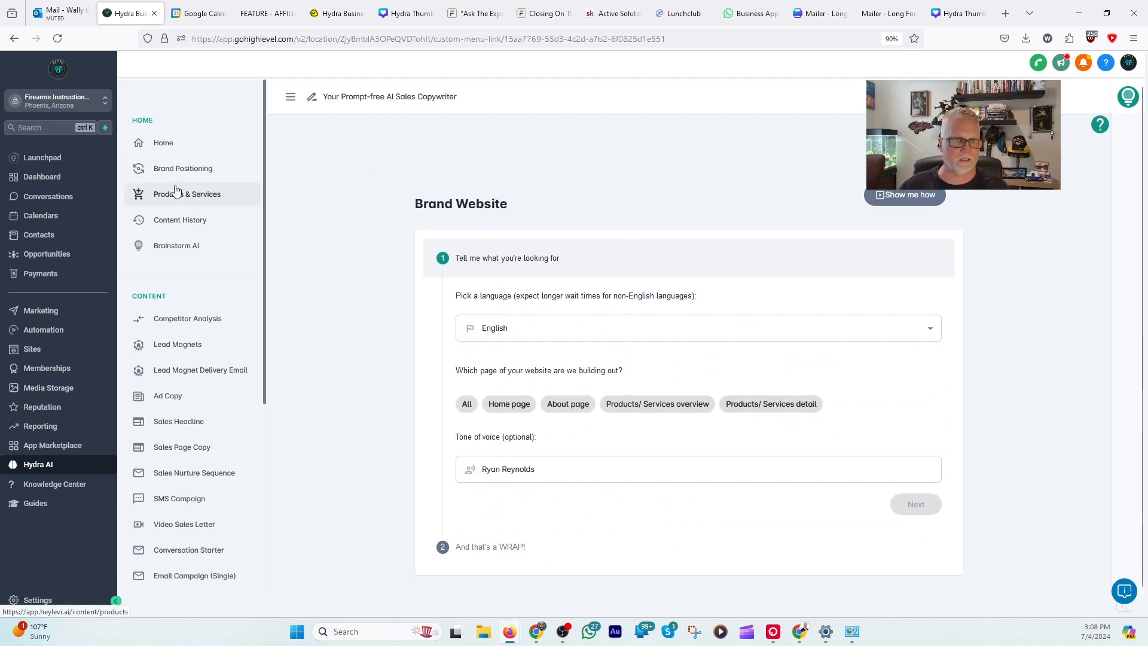
Step: Open the saved "Story Brand Website - AZ Firearms Instruction" entry in the content history and view its details
{"action": "left_click", "coordinate": [175, 221]}
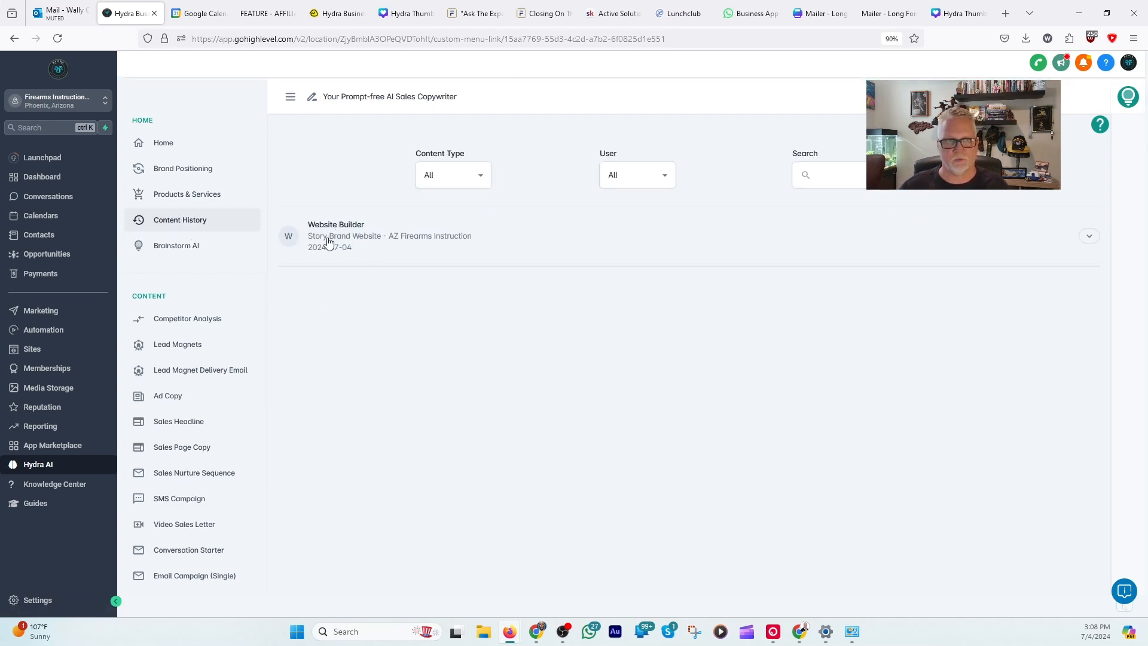
{"action": "left_click", "coordinate": [334, 232]}
{"action": "scroll", "coordinate": [969, 312], "scroll_direction": "down", "scroll_amount": 3}
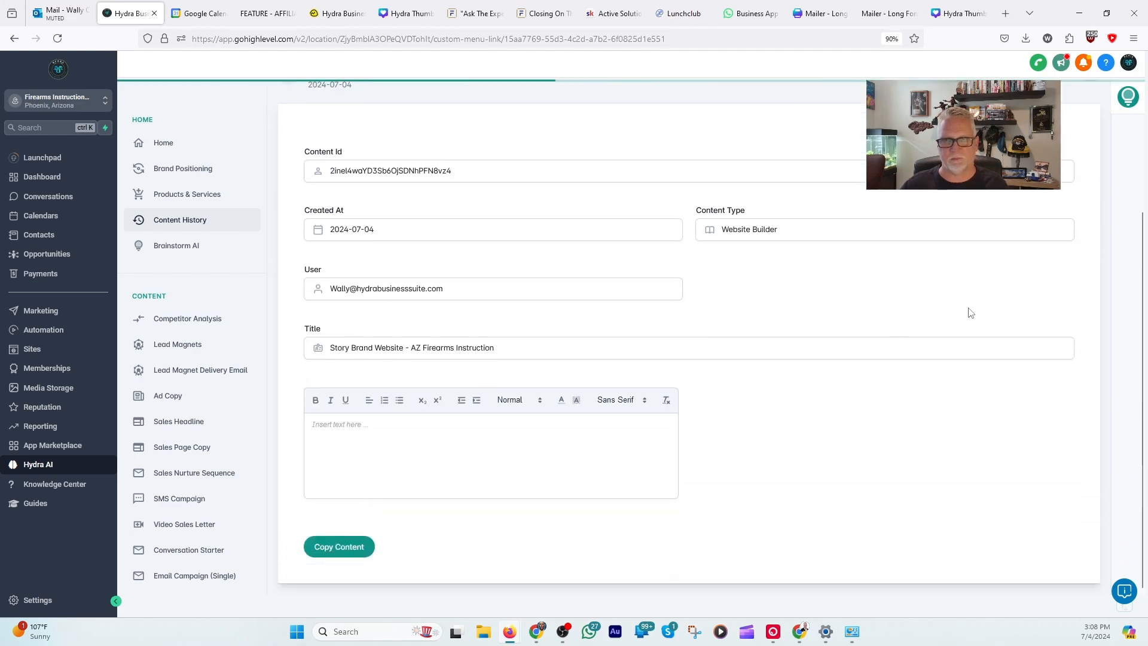
Step: Review the saved Home Page copy, checking its repeated "Download the free checklist" calls to action through to the footer placeholder
{"action": "scroll", "coordinate": [889, 357], "scroll_direction": "down", "scroll_amount": 6}
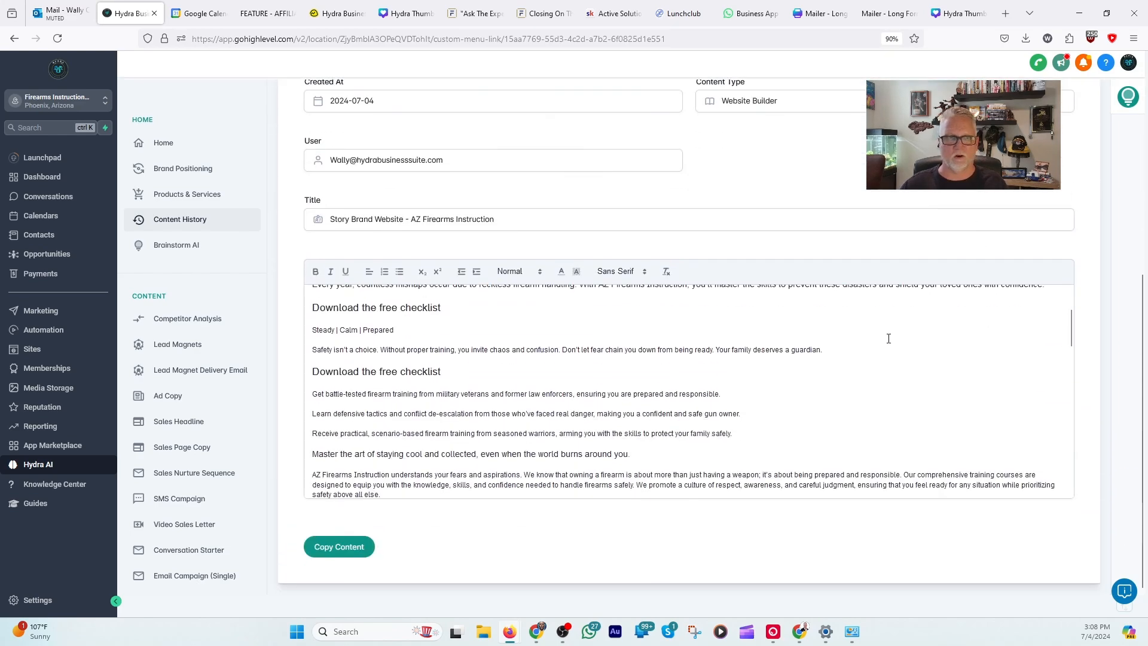
{"action": "scroll", "coordinate": [837, 311], "scroll_direction": "up", "scroll_amount": 3}
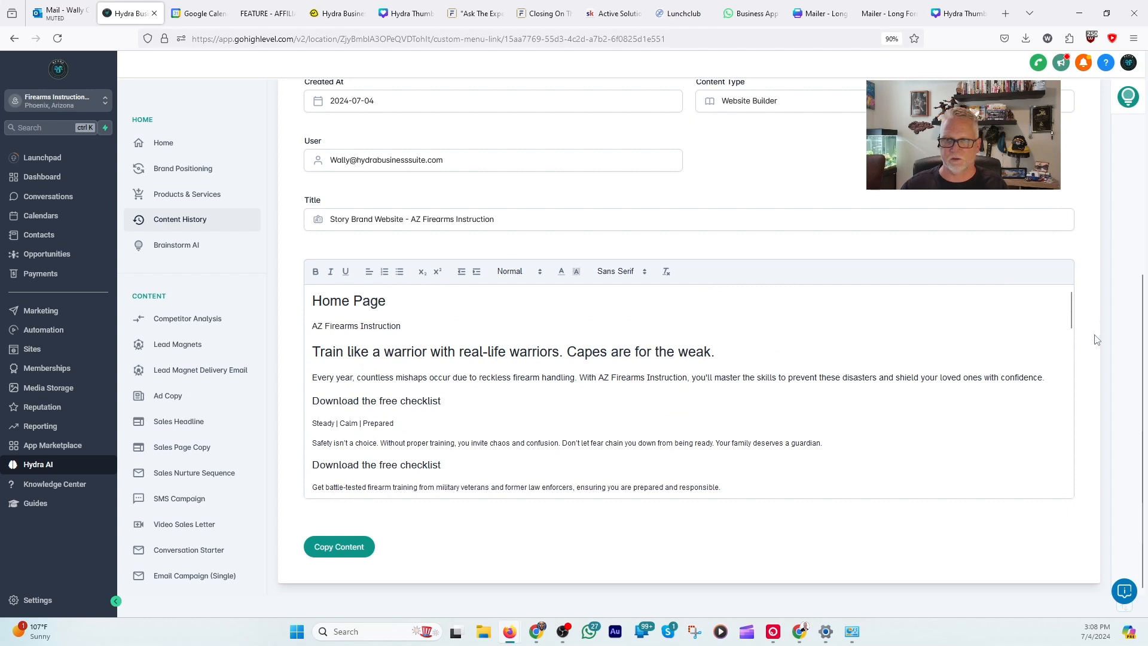
{"action": "scroll", "coordinate": [715, 405], "scroll_direction": "down", "scroll_amount": 2}
{"action": "scroll", "coordinate": [715, 405], "scroll_direction": "up", "scroll_amount": 2}
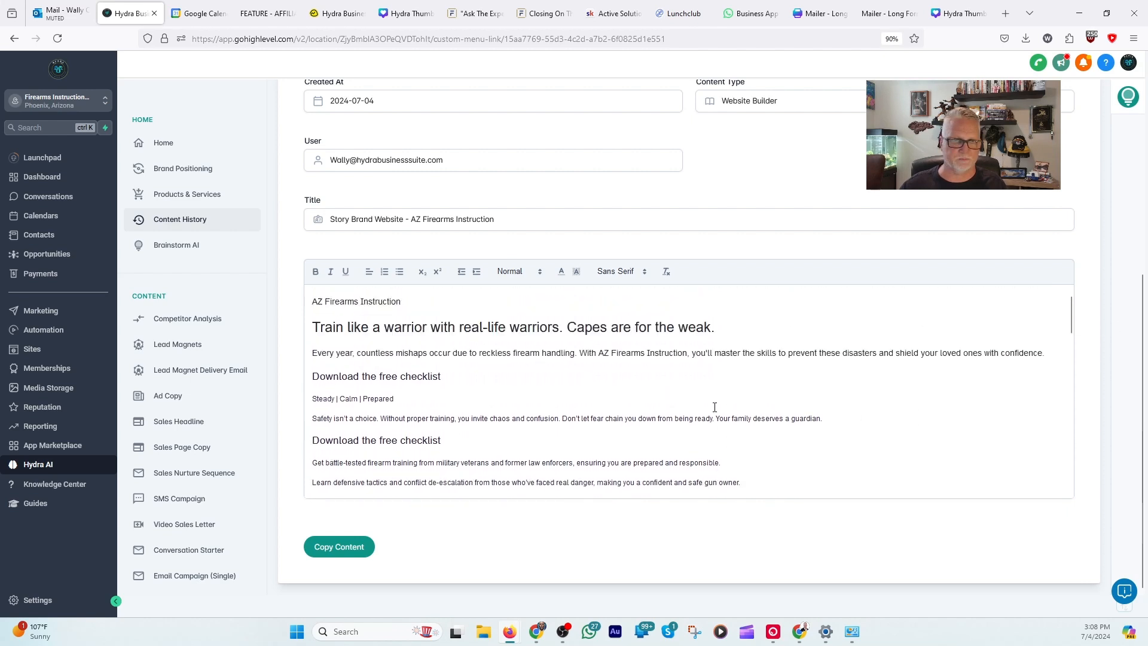
{"action": "scroll", "coordinate": [698, 410], "scroll_direction": "down", "scroll_amount": 1}
{"action": "scroll", "coordinate": [598, 395], "scroll_direction": "down", "scroll_amount": 2}
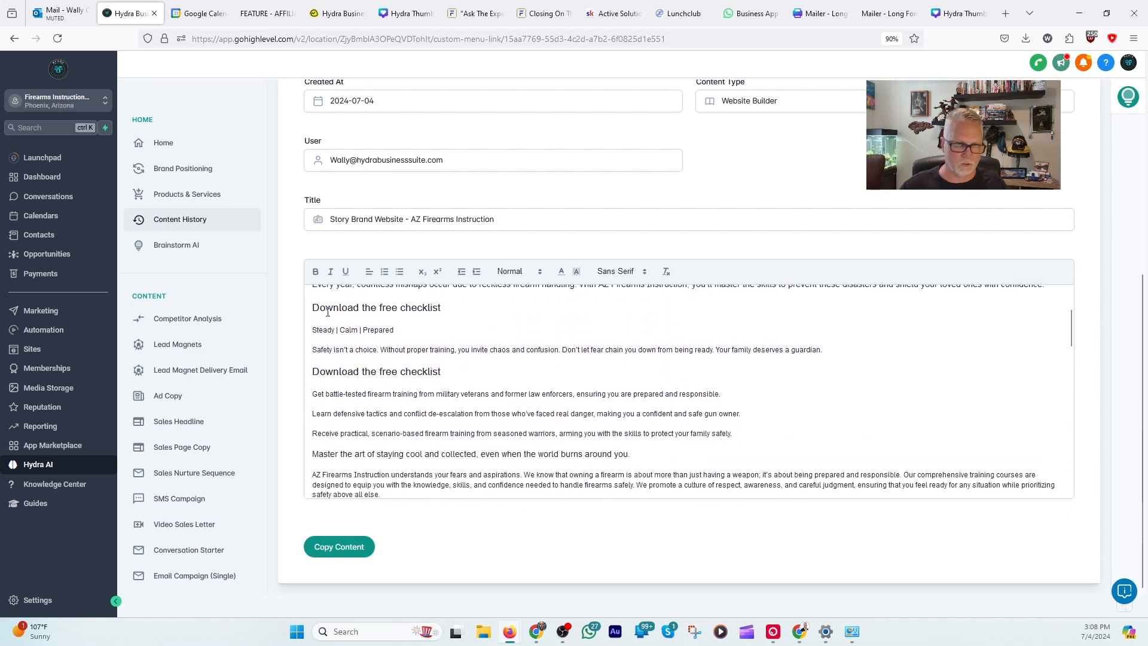
{"action": "left_click_drag", "start_coordinate": [312, 309], "coordinate": [441, 309]}
{"action": "scroll", "coordinate": [456, 363], "scroll_direction": "down", "scroll_amount": 4}
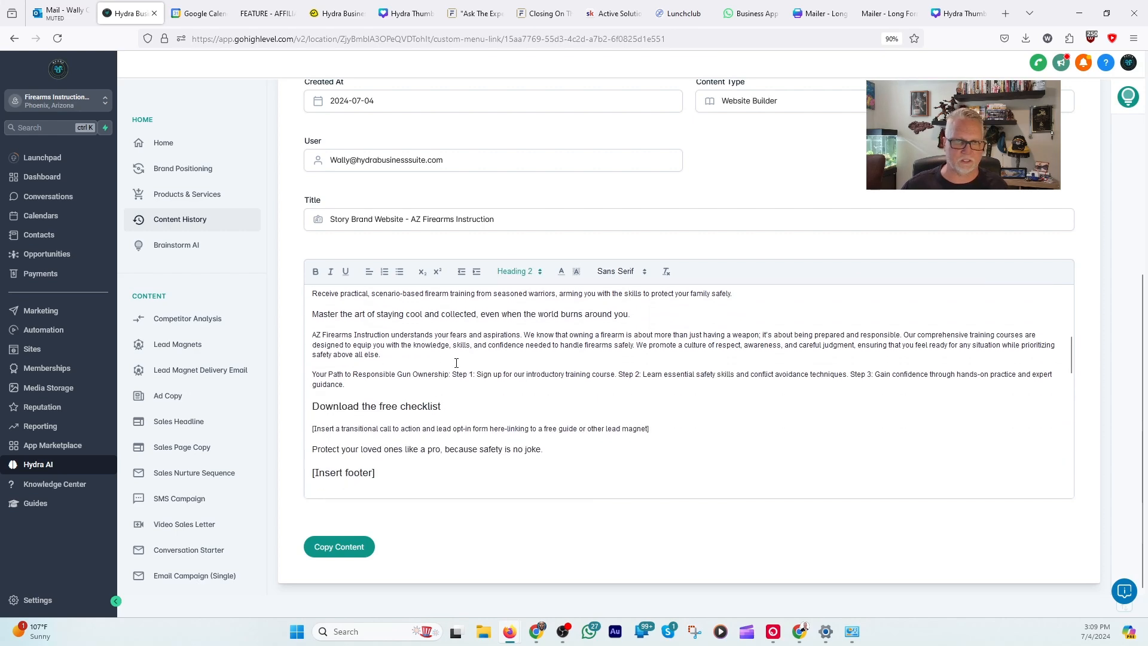
{"action": "left_click_drag", "start_coordinate": [312, 406], "coordinate": [475, 403]}
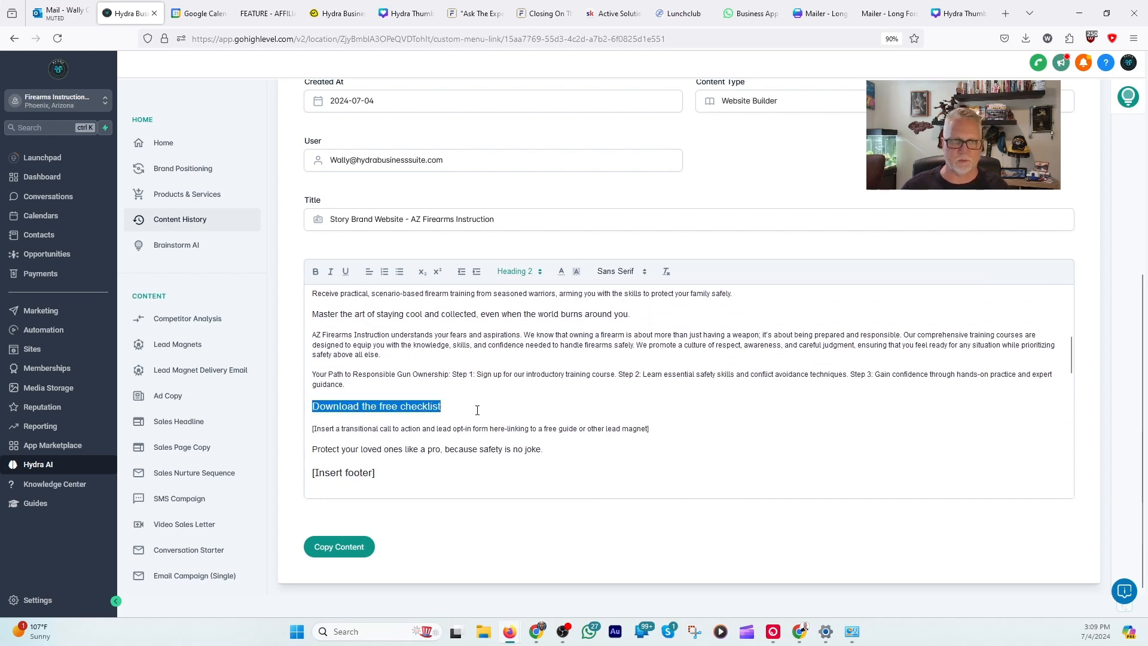
Step: Read through the saved About Page, Products/Services overview and Products/Services details copy
{"action": "scroll", "coordinate": [533, 397], "scroll_direction": "down", "scroll_amount": 5}
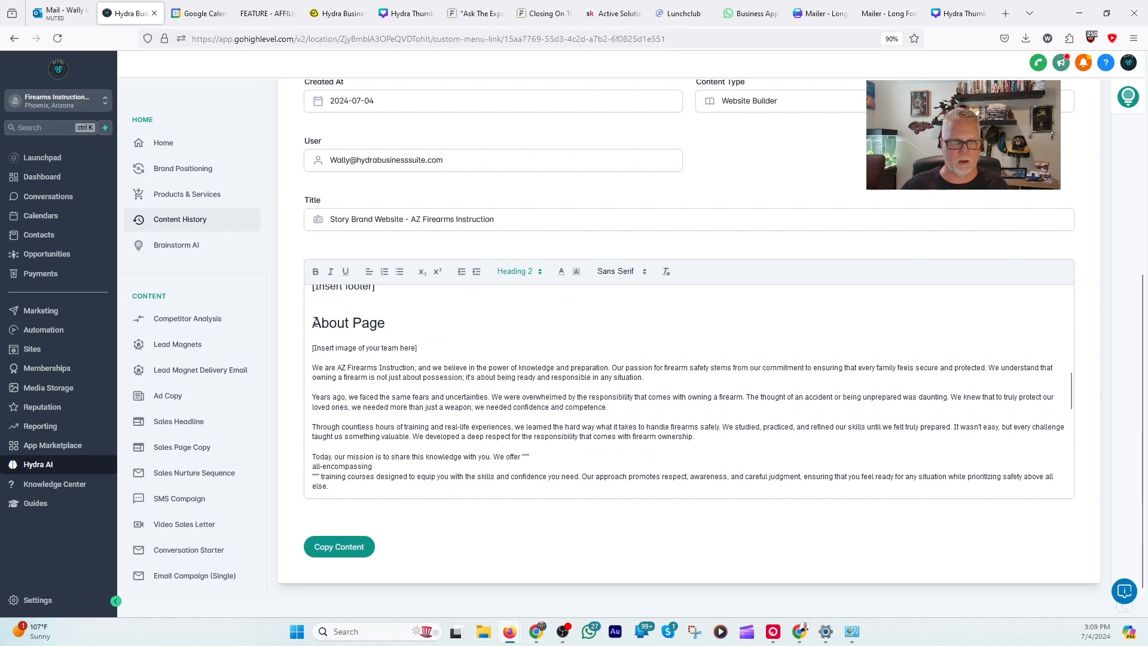
{"action": "scroll", "coordinate": [508, 385], "scroll_direction": "down", "scroll_amount": 6}
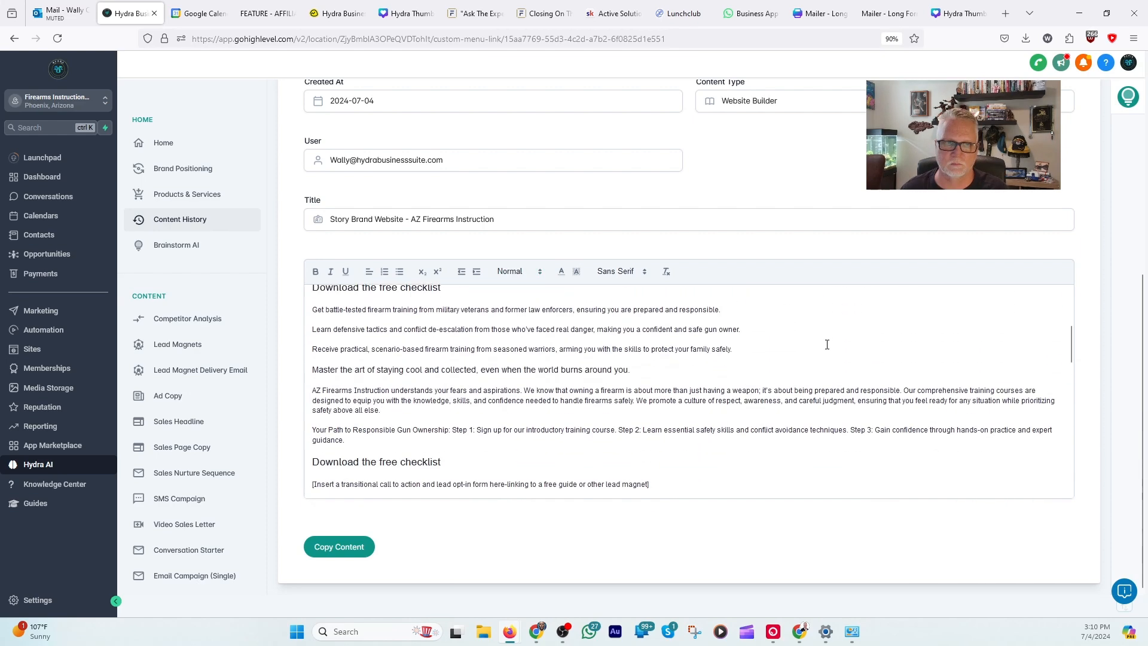
{"action": "scroll", "coordinate": [826, 345], "scroll_direction": "down", "scroll_amount": 4}
{"action": "scroll", "coordinate": [807, 360], "scroll_direction": "down", "scroll_amount": 9}
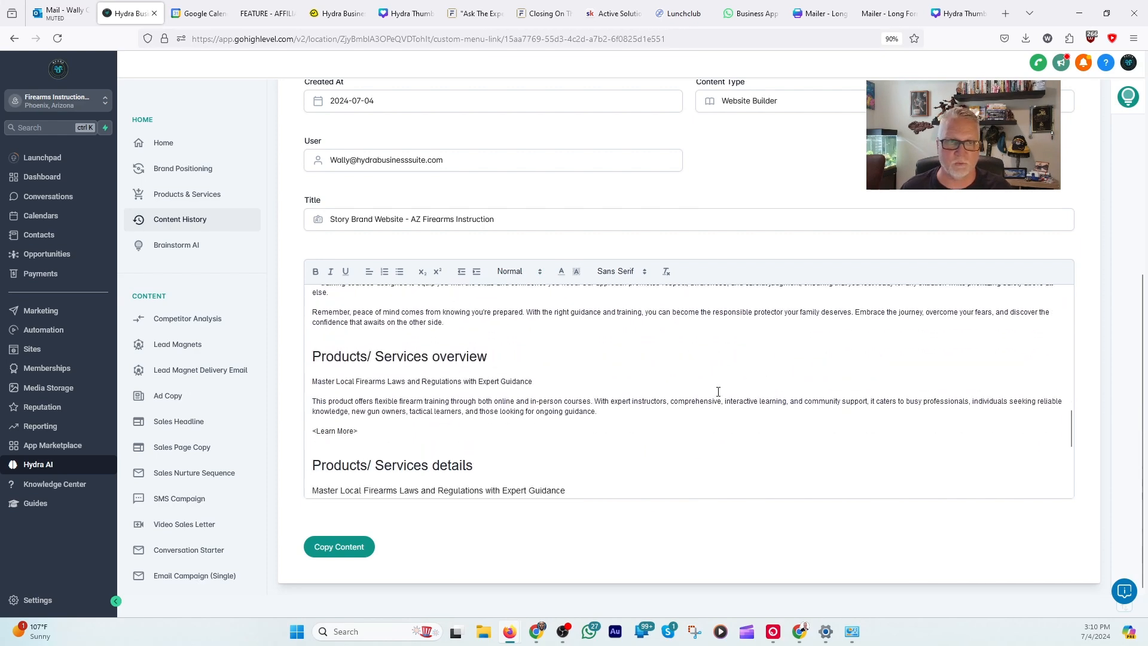
{"action": "scroll", "coordinate": [716, 387], "scroll_direction": "down", "scroll_amount": 3}
{"action": "scroll", "coordinate": [714, 389], "scroll_direction": "down", "scroll_amount": 3}
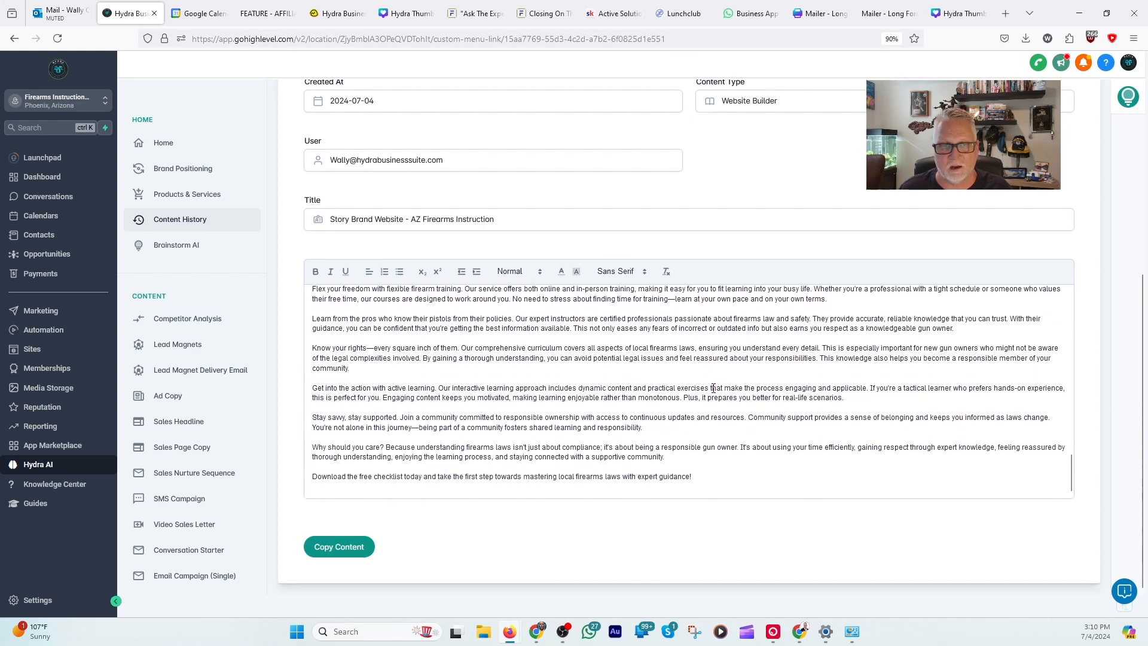
{"action": "scroll", "coordinate": [713, 388], "scroll_direction": "up", "scroll_amount": 10}
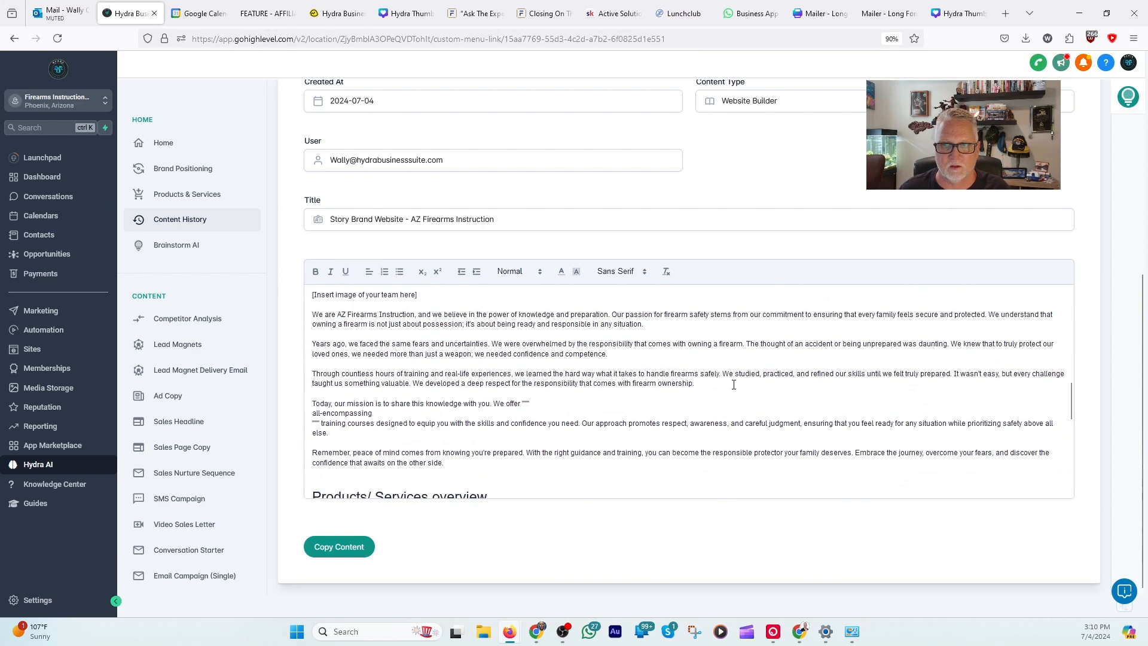
Step: Start a new website under Sites using the From templates option and open the template library
{"action": "left_click", "coordinate": [31, 349]}
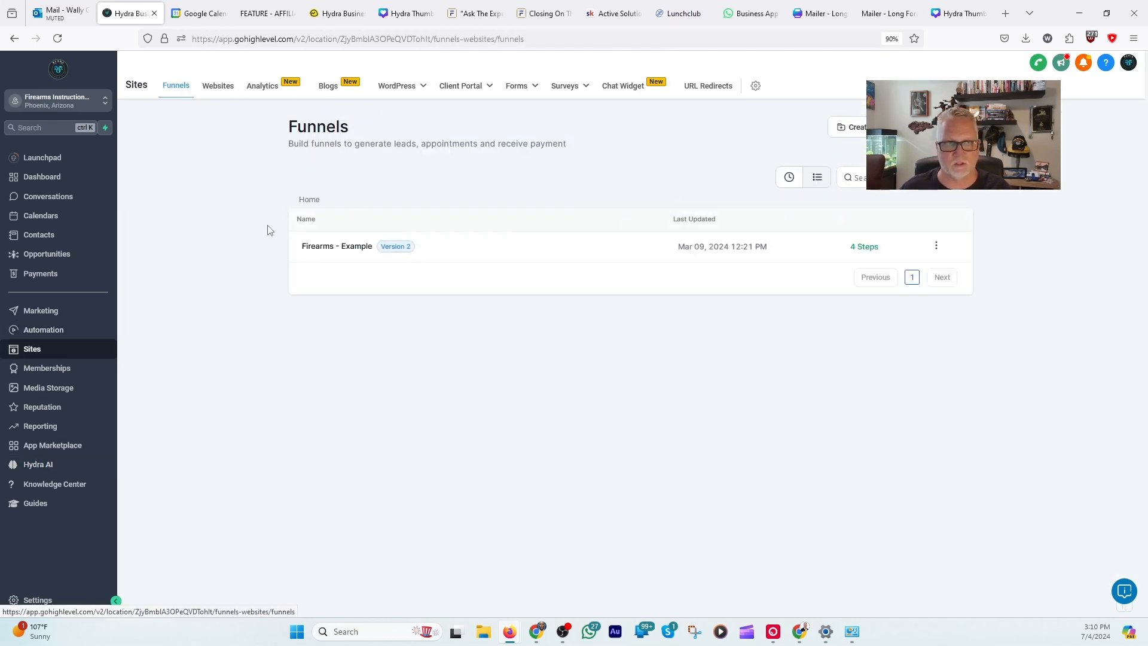
{"action": "left_click", "coordinate": [216, 88]}
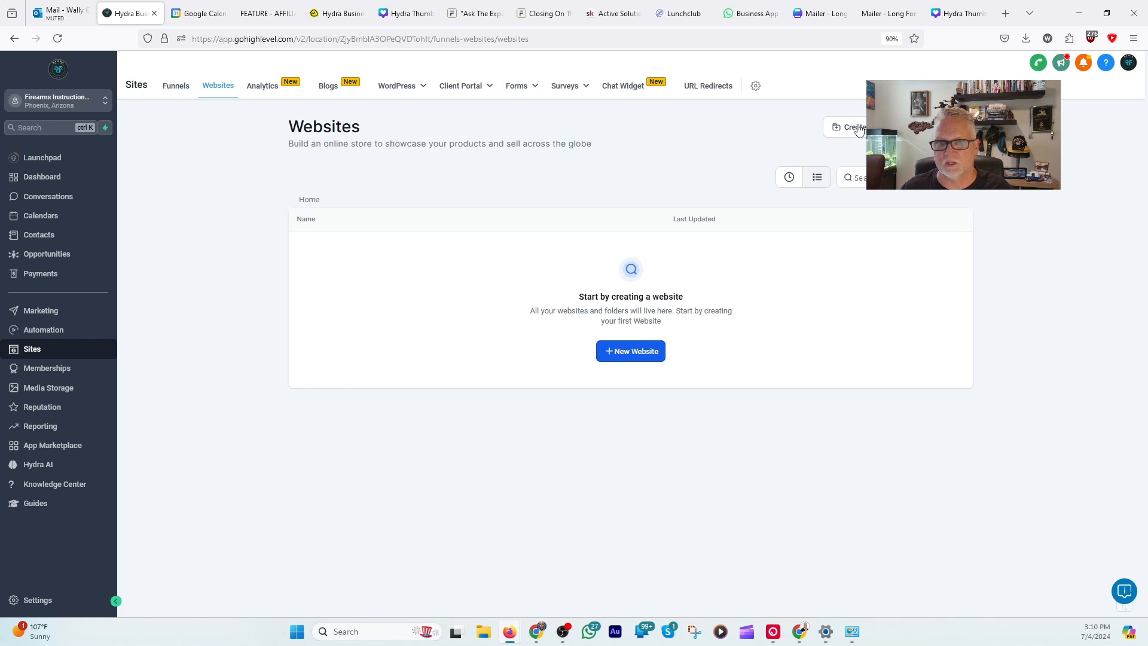
{"action": "left_click", "coordinate": [631, 351]}
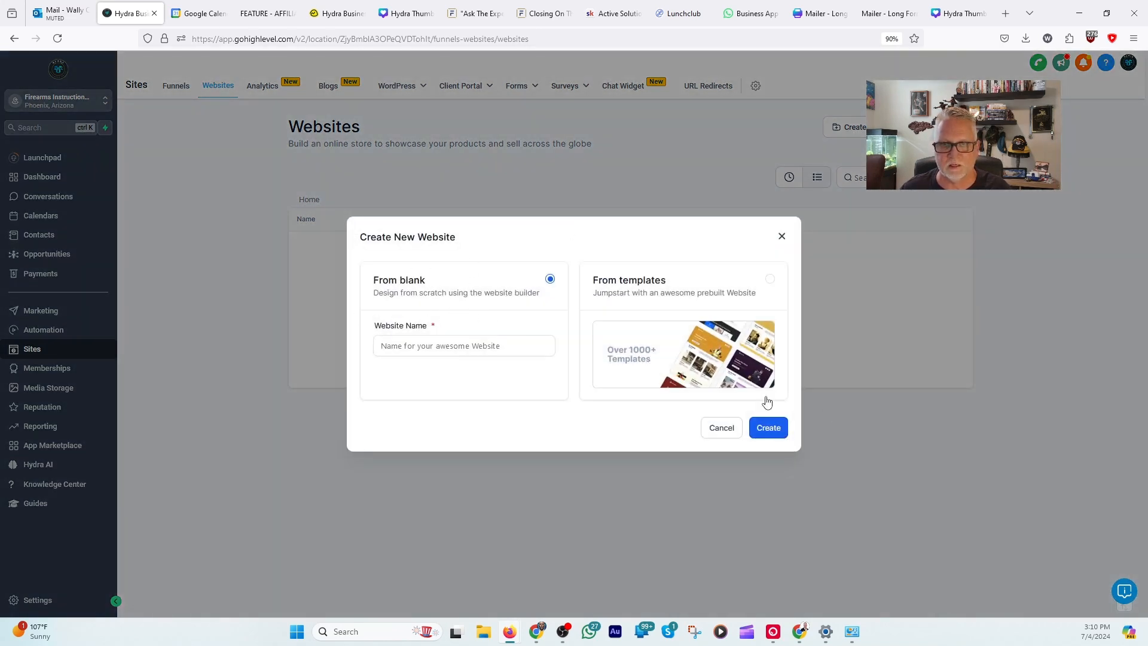
{"action": "left_click", "coordinate": [771, 280]}
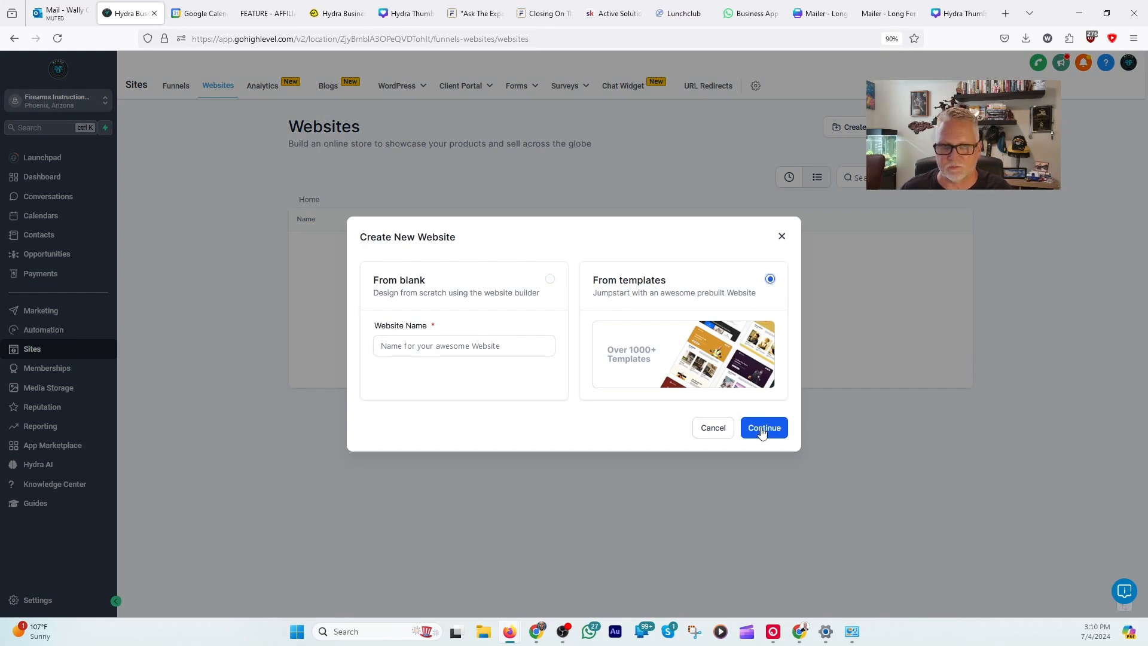
{"action": "left_click", "coordinate": [763, 428]}
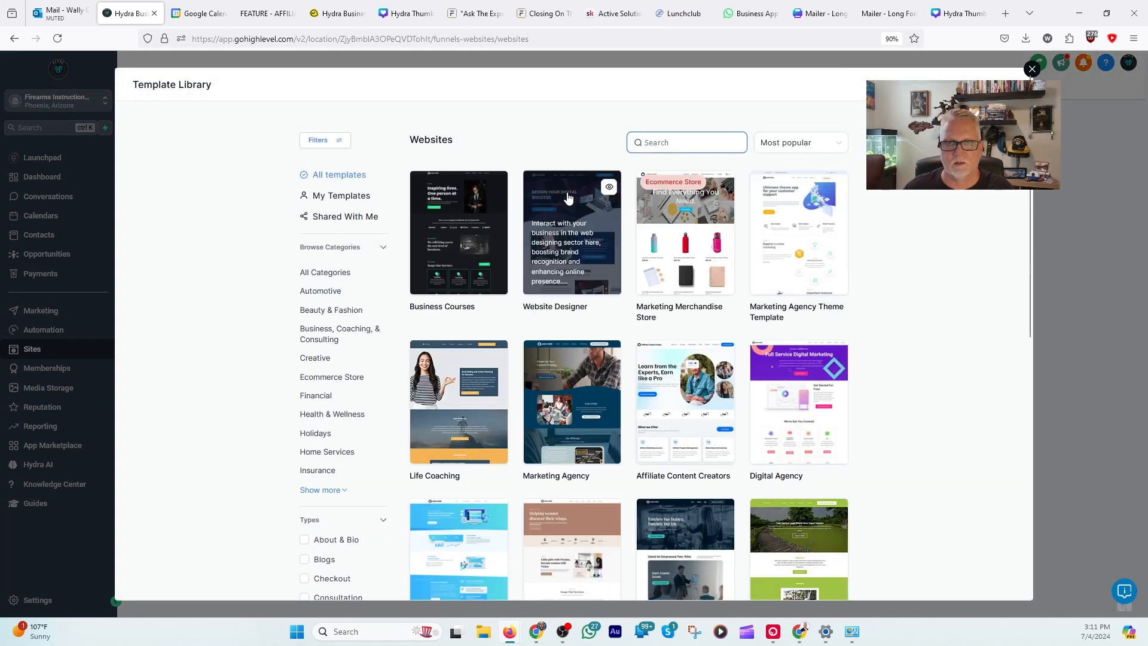
Step: Browse the most popular website templates across all categories, loading more of them
{"action": "scroll", "coordinate": [598, 473], "scroll_direction": "down", "scroll_amount": 8}
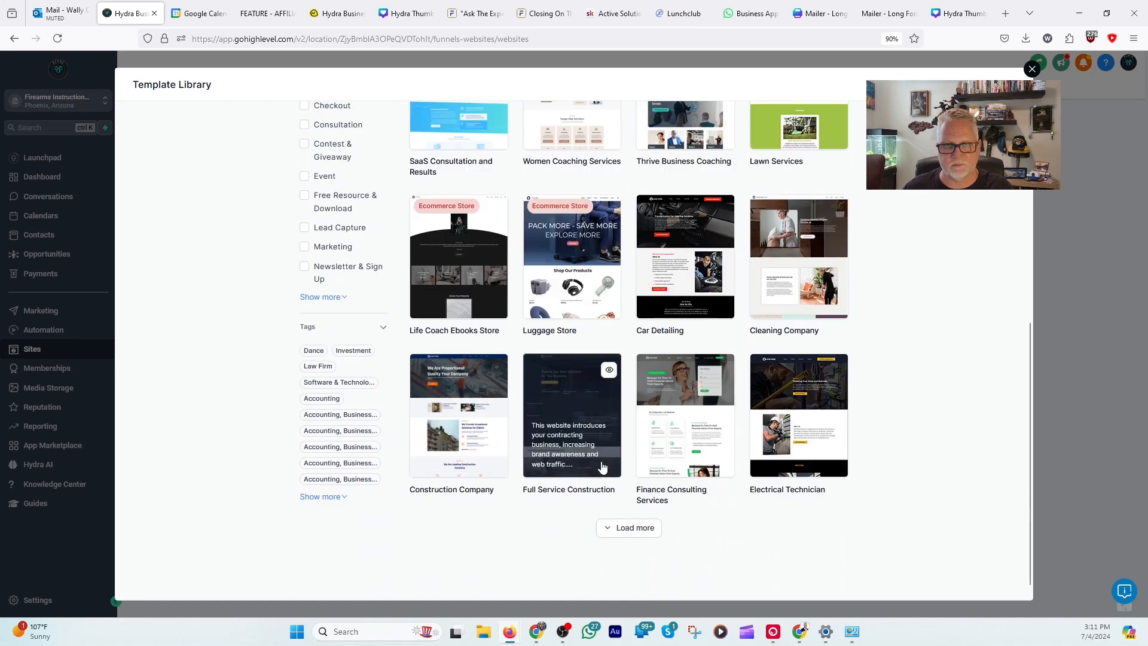
{"action": "left_click", "coordinate": [642, 528]}
{"action": "scroll", "coordinate": [642, 521], "scroll_direction": "down", "scroll_amount": 8}
{"action": "scroll", "coordinate": [643, 518], "scroll_direction": "up", "scroll_amount": 12}
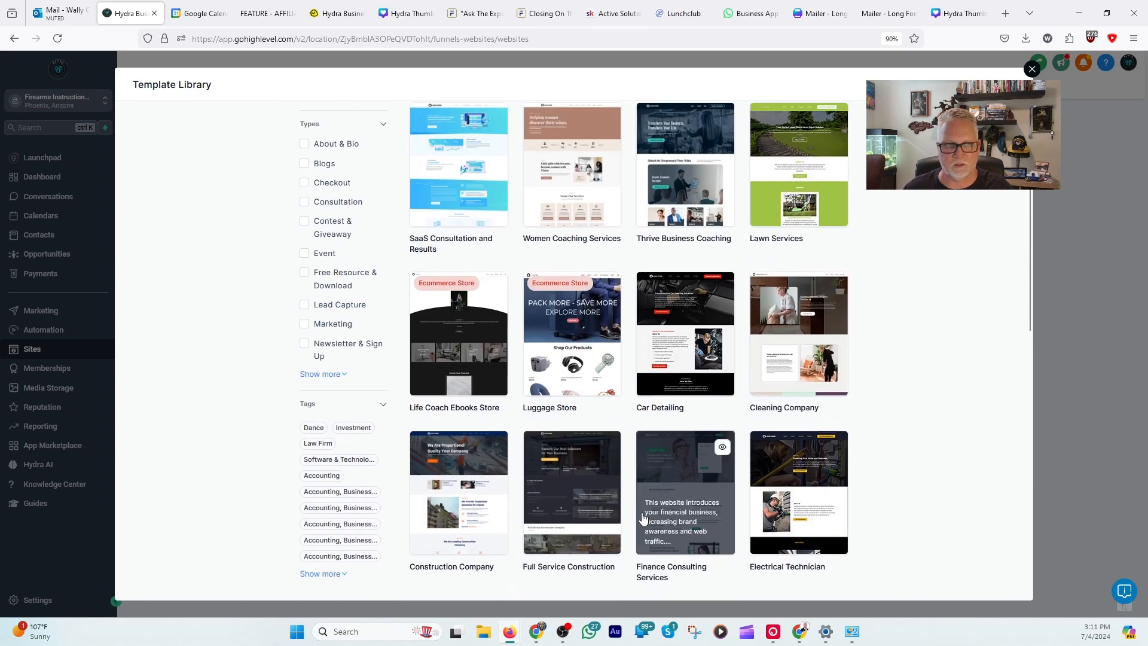
{"action": "scroll", "coordinate": [622, 509], "scroll_direction": "up", "scroll_amount": 1}
{"action": "scroll", "coordinate": [531, 466], "scroll_direction": "up", "scroll_amount": 2}
{"action": "scroll", "coordinate": [531, 466], "scroll_direction": "down", "scroll_amount": 1}
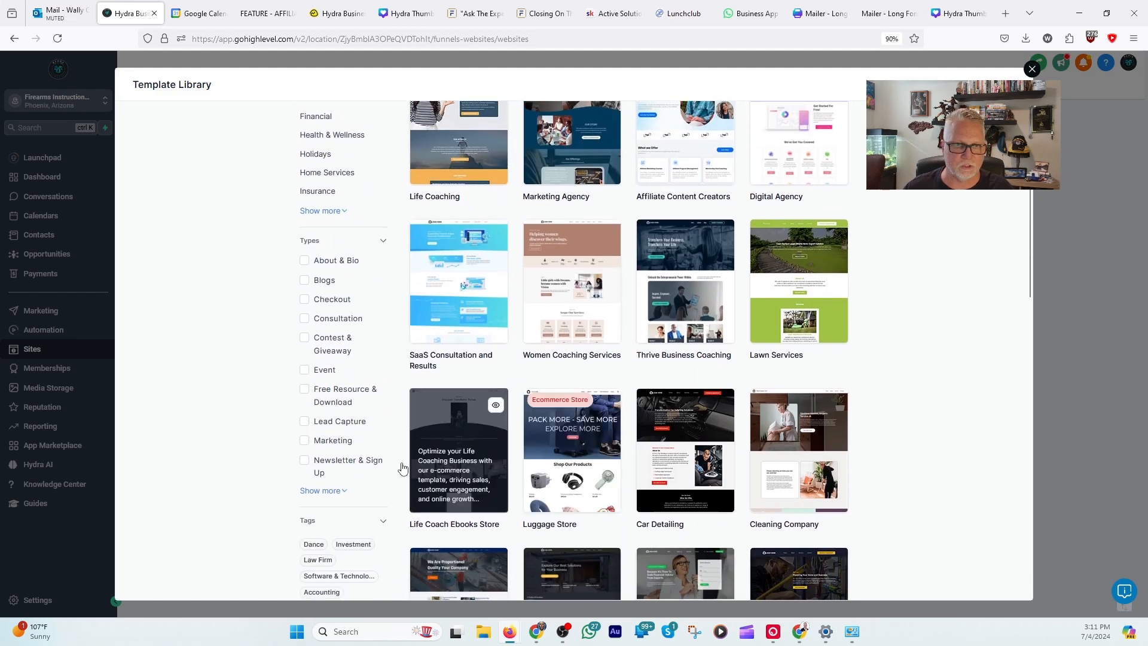
Step: Expand the template category list and browse the Business, Coaching, & Consulting templates, loading more of them
{"action": "left_click", "coordinate": [325, 213]}
{"action": "left_click", "coordinate": [320, 212]}
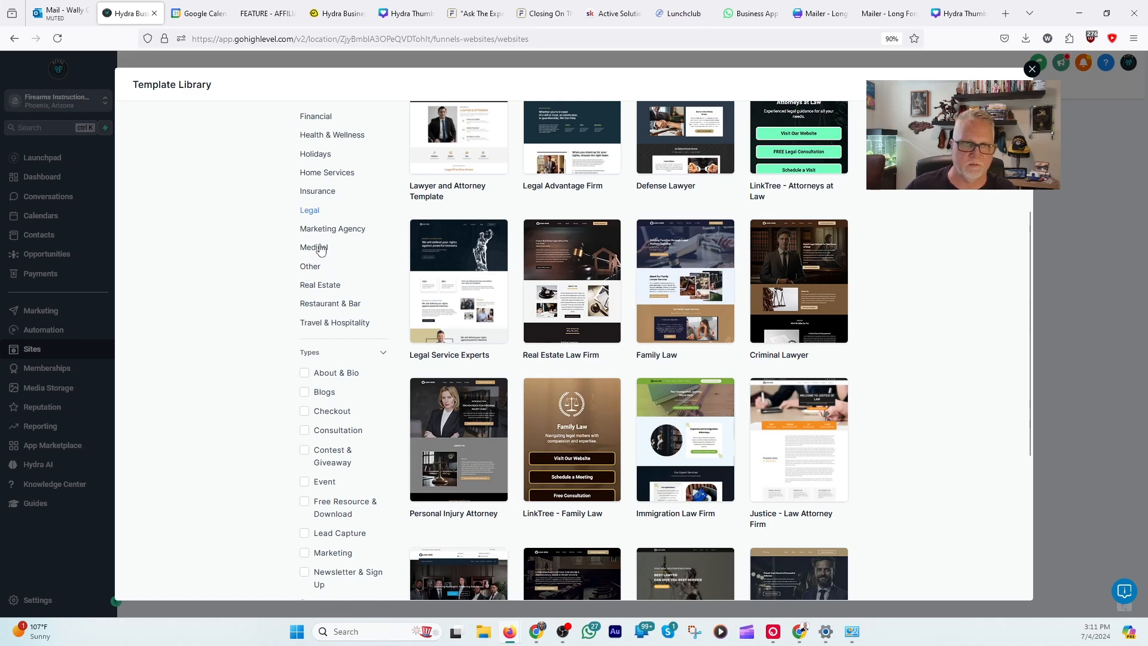
{"action": "scroll", "coordinate": [321, 243], "scroll_direction": "up", "scroll_amount": 2}
{"action": "scroll", "coordinate": [321, 240], "scroll_direction": "up", "scroll_amount": 1}
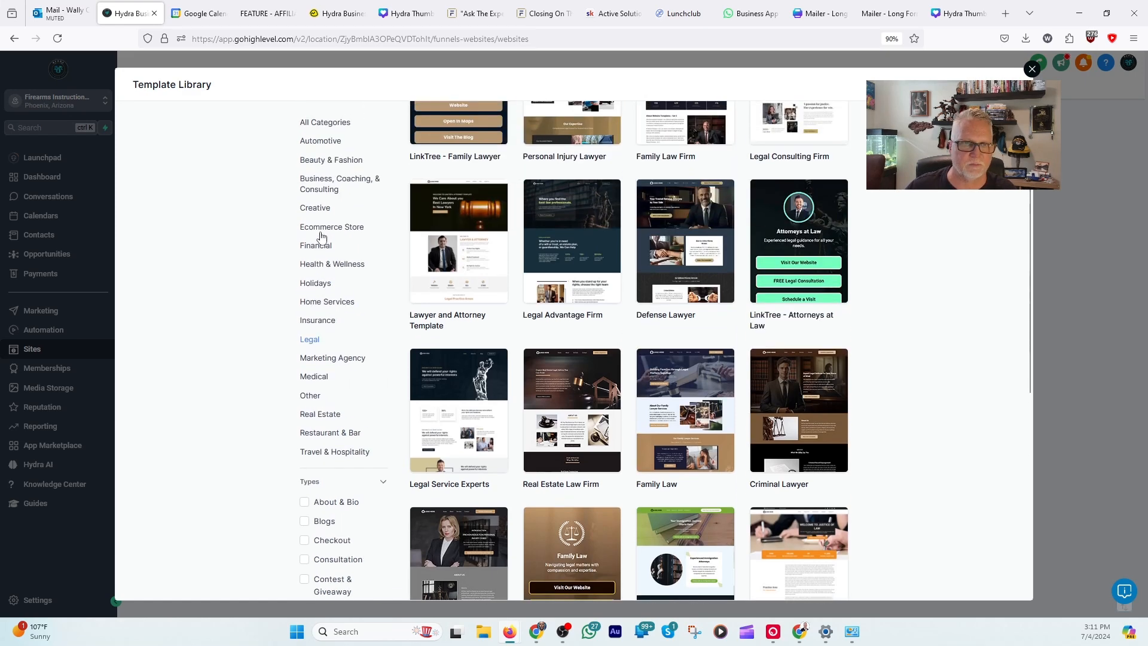
{"action": "left_click", "coordinate": [320, 187]}
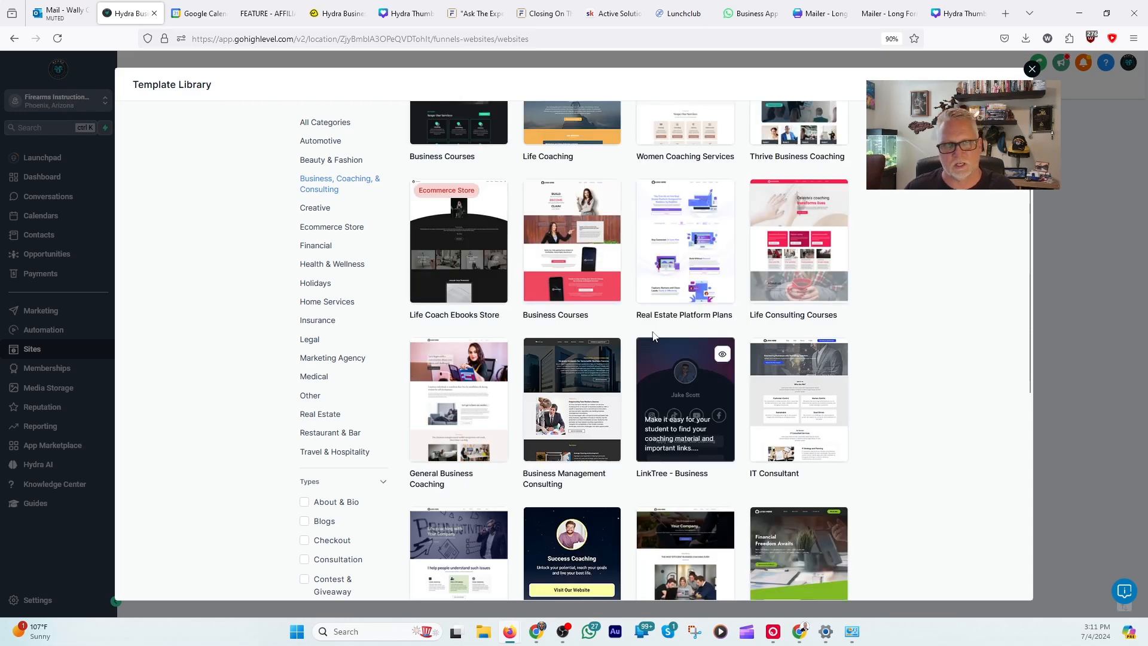
{"action": "scroll", "coordinate": [789, 389], "scroll_direction": "down", "scroll_amount": 6}
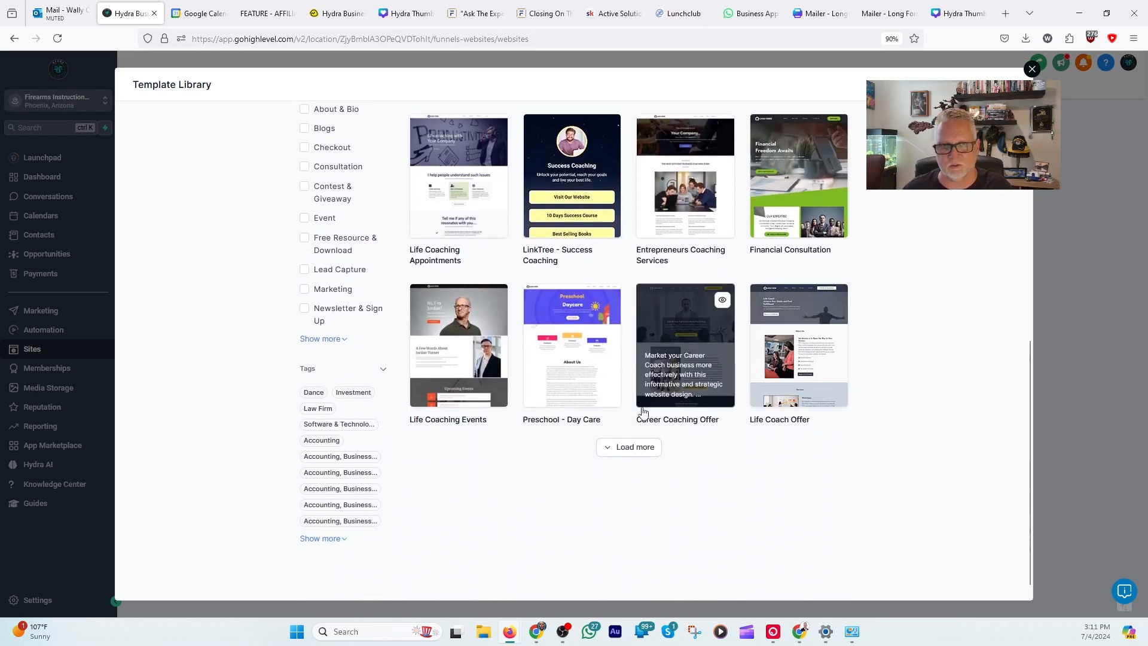
{"action": "left_click", "coordinate": [626, 447]}
{"action": "scroll", "coordinate": [669, 430], "scroll_direction": "down", "scroll_amount": 5}
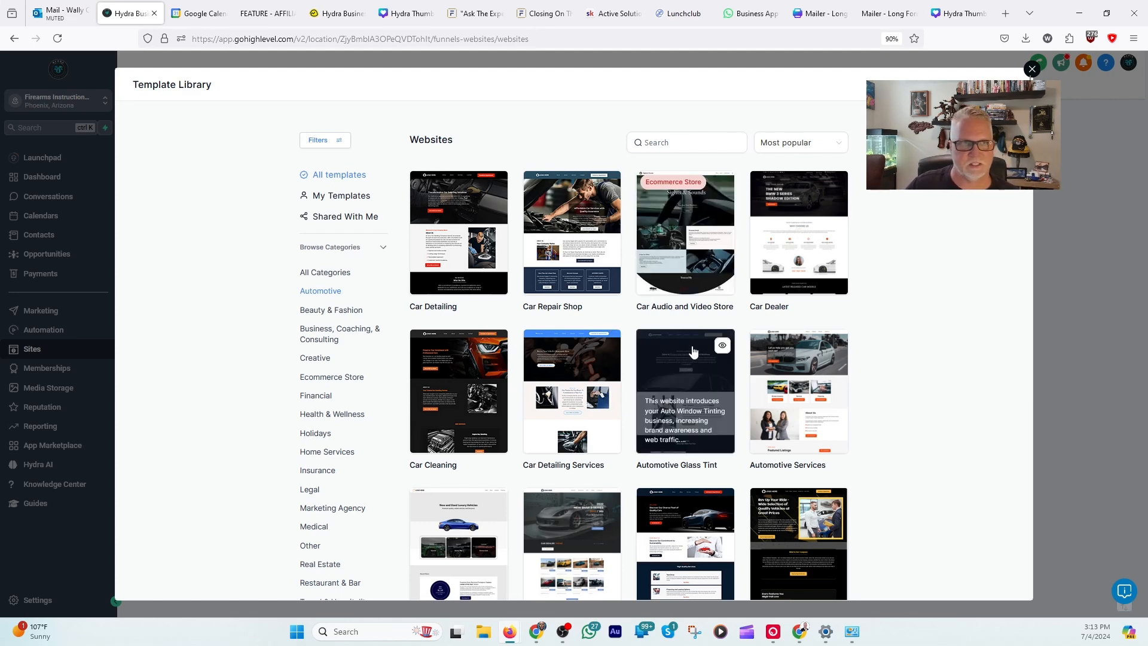
Step: Preview the Car Detailing template in the Automotive category and use it for the new website
{"action": "scroll", "coordinate": [682, 339], "scroll_direction": "down", "scroll_amount": 2}
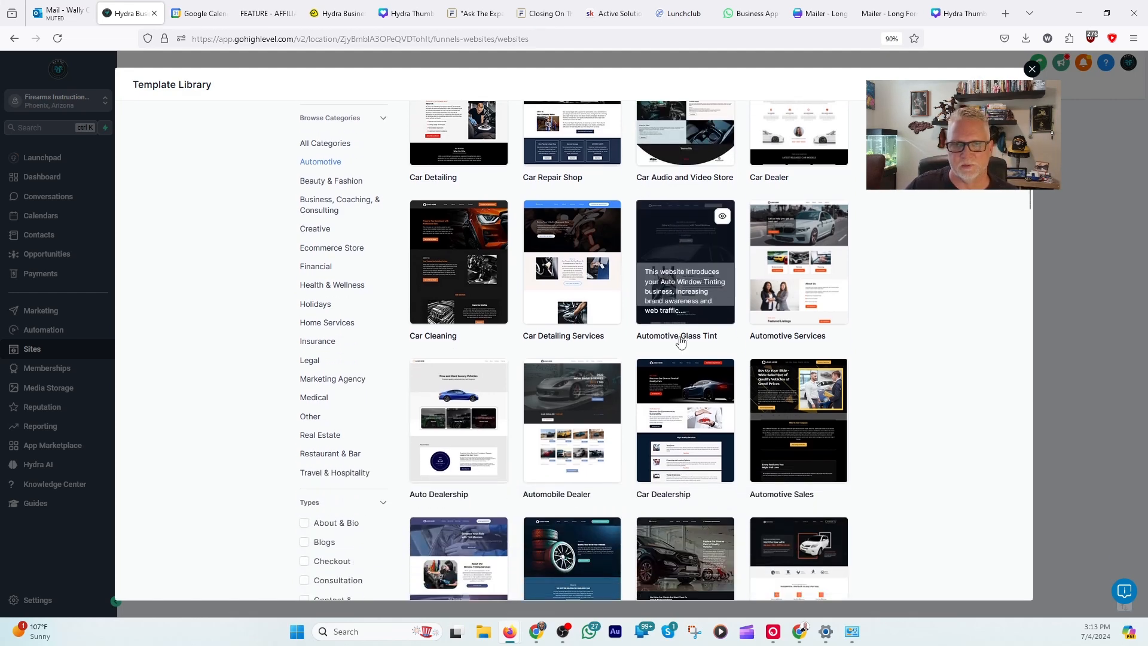
{"action": "scroll", "coordinate": [680, 341], "scroll_direction": "up", "scroll_amount": 2}
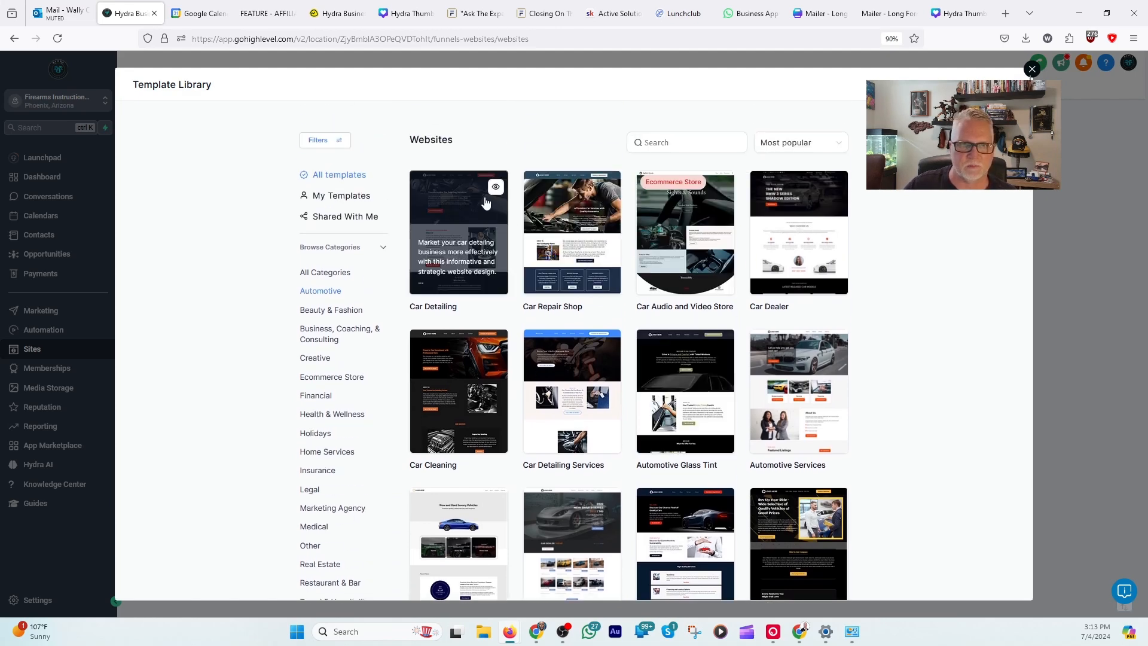
{"action": "left_click", "coordinate": [495, 188]}
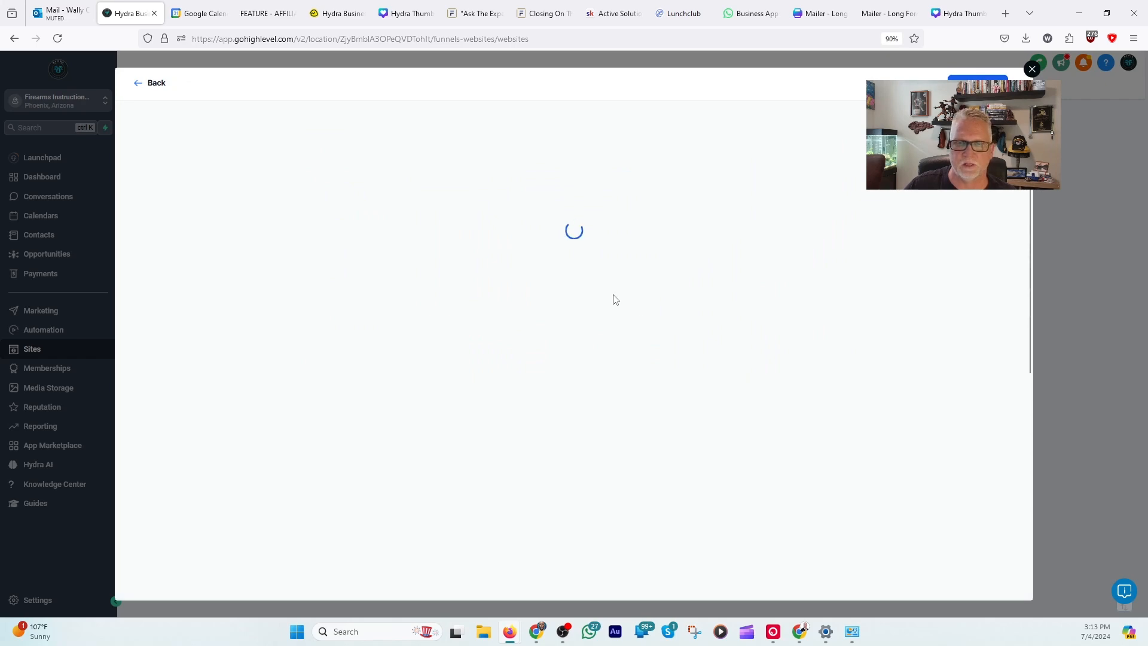
{"action": "scroll", "coordinate": [639, 353], "scroll_direction": "down", "scroll_amount": 10}
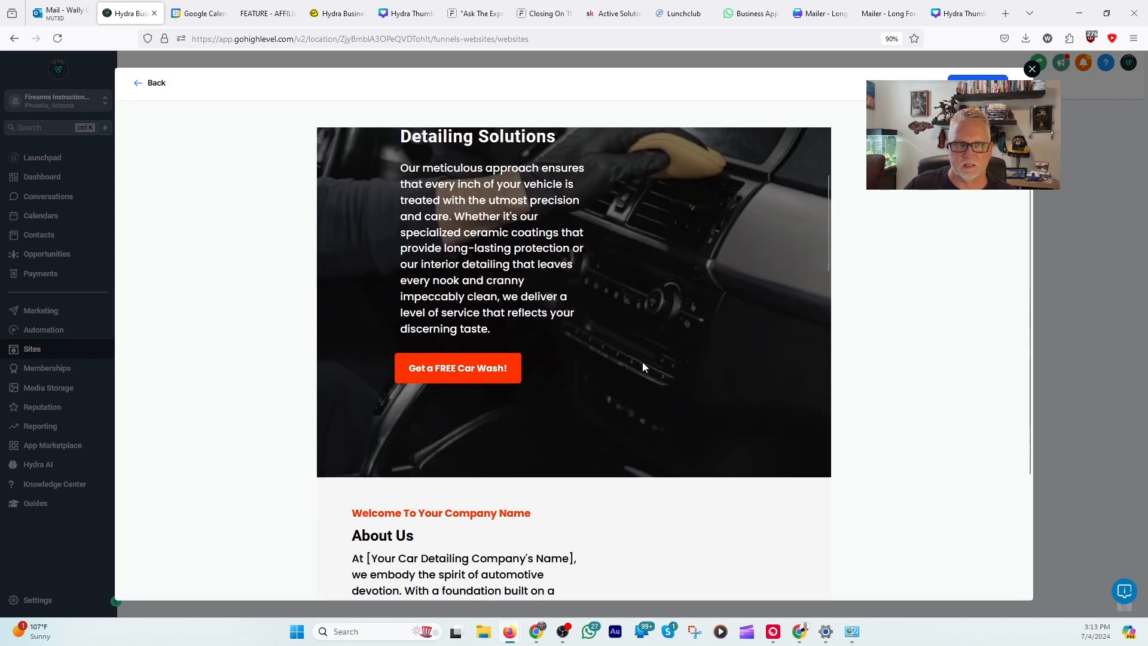
{"action": "scroll", "coordinate": [644, 371], "scroll_direction": "down", "scroll_amount": 4}
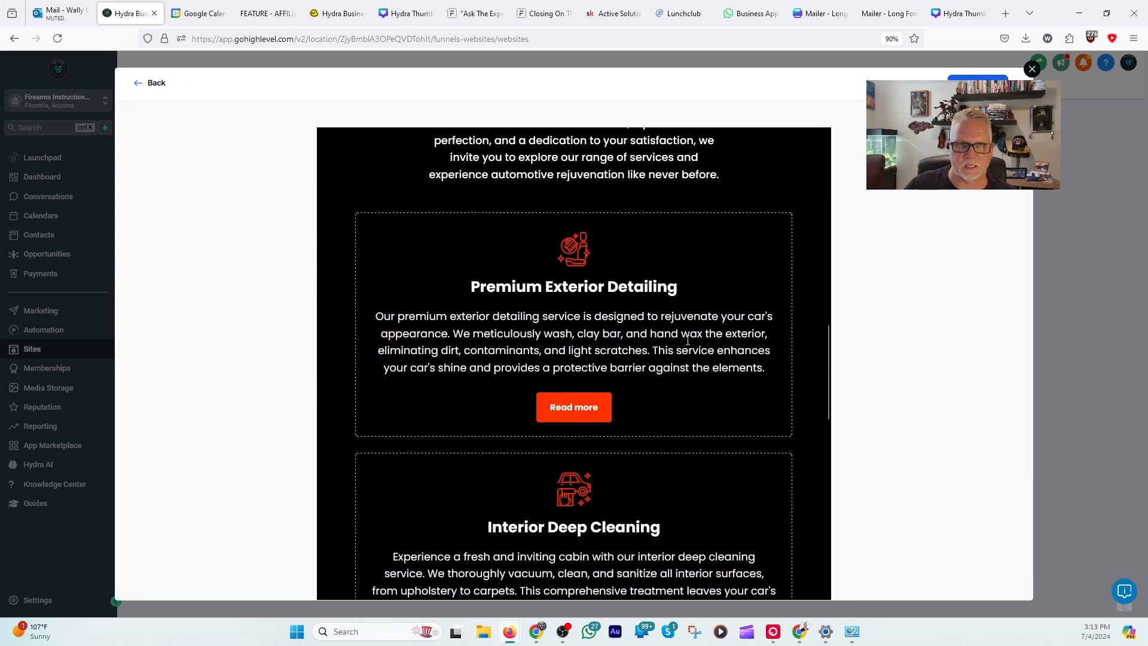
{"action": "scroll", "coordinate": [681, 346], "scroll_direction": "down", "scroll_amount": 12}
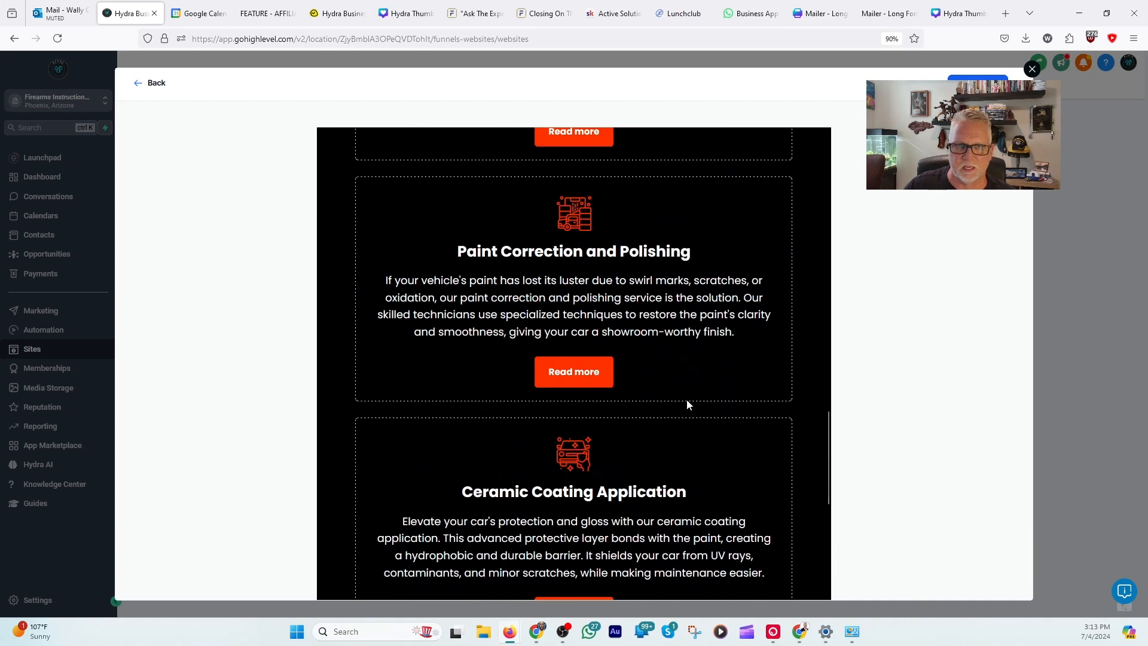
{"action": "scroll", "coordinate": [673, 369], "scroll_direction": "up", "scroll_amount": 20}
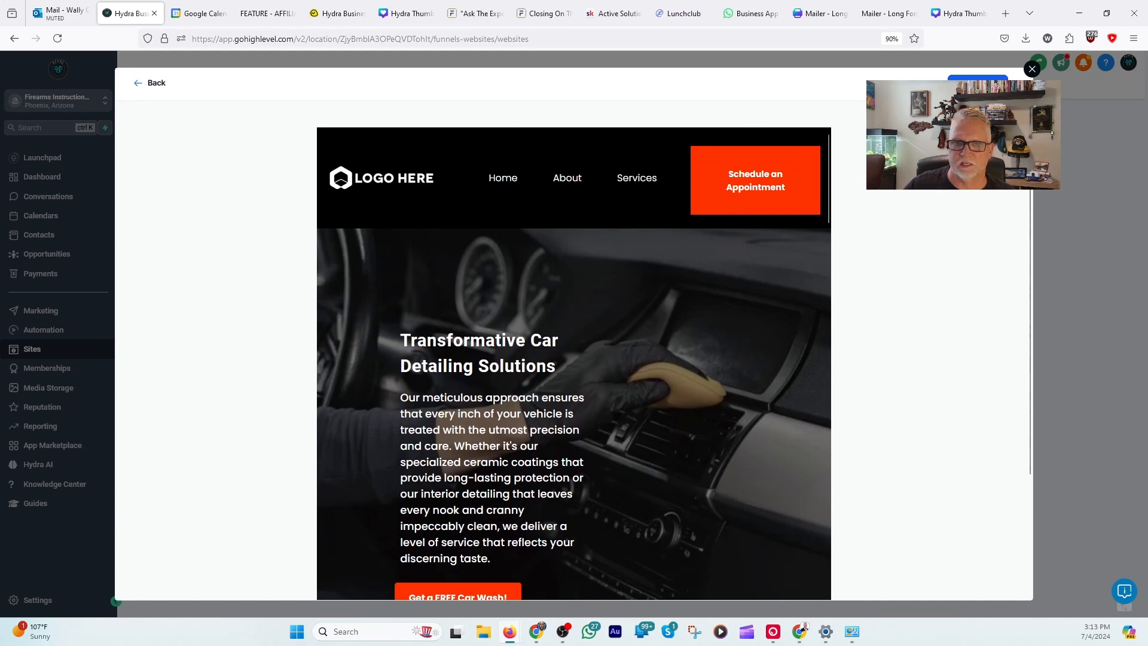
{"action": "left_click", "coordinate": [971, 83]}
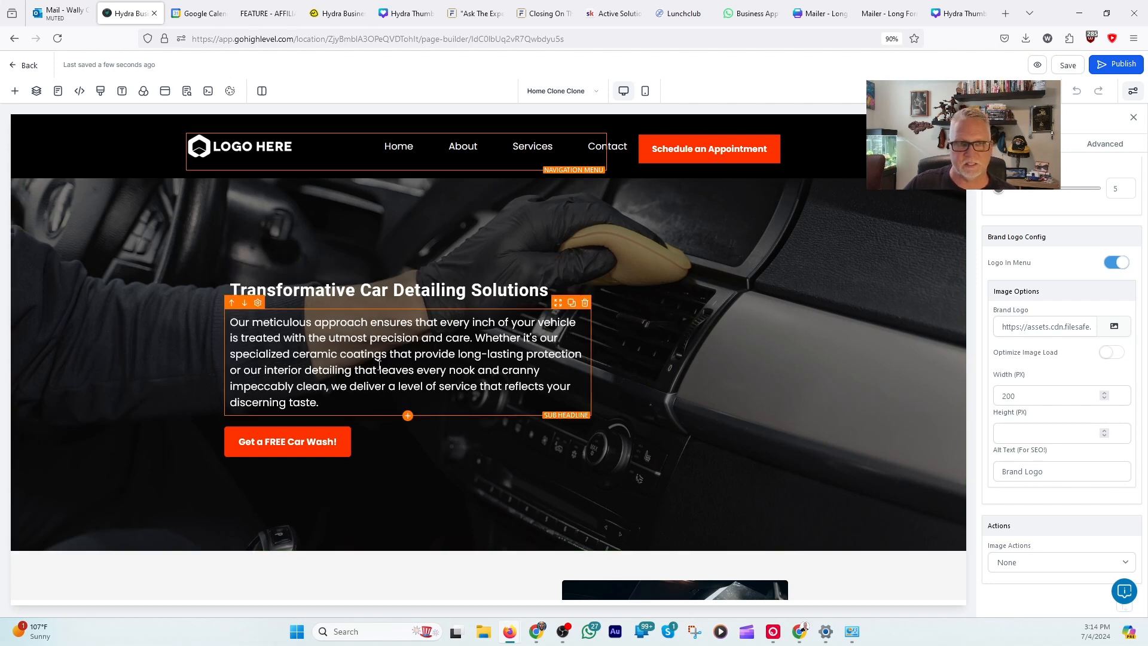
Step: Replace the hero section's background image with the stored indoor shooting range photo showing the blue and purple targets
{"action": "scroll", "coordinate": [656, 367], "scroll_direction": "down", "scroll_amount": 2}
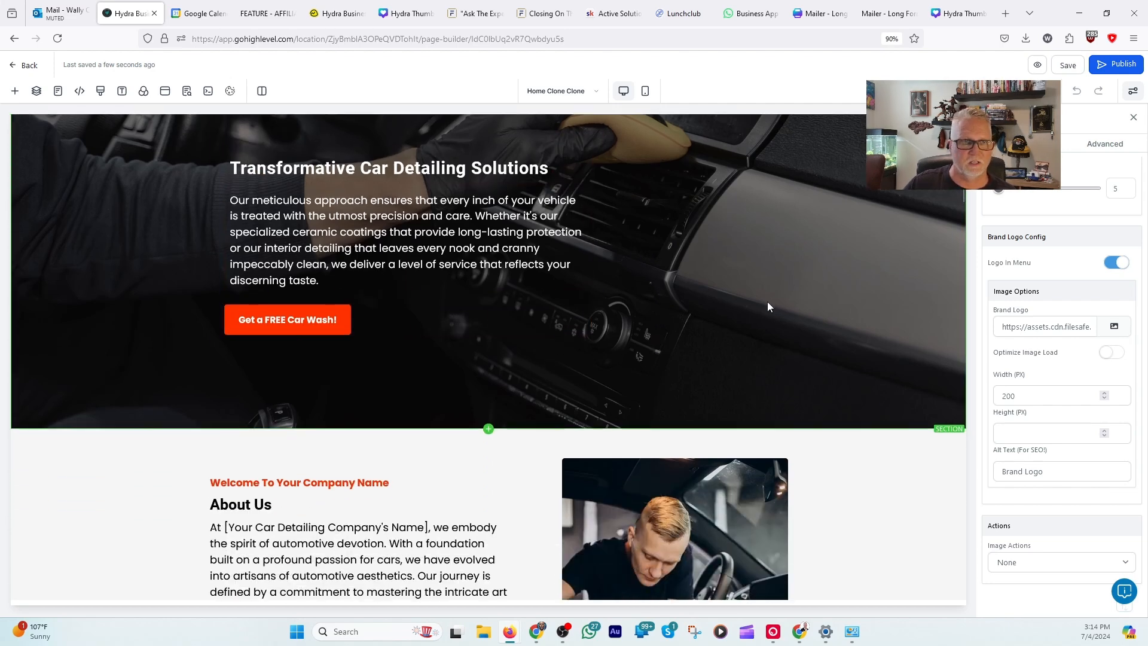
{"action": "scroll", "coordinate": [778, 302], "scroll_direction": "up", "scroll_amount": 2}
{"action": "left_click", "coordinate": [785, 286]}
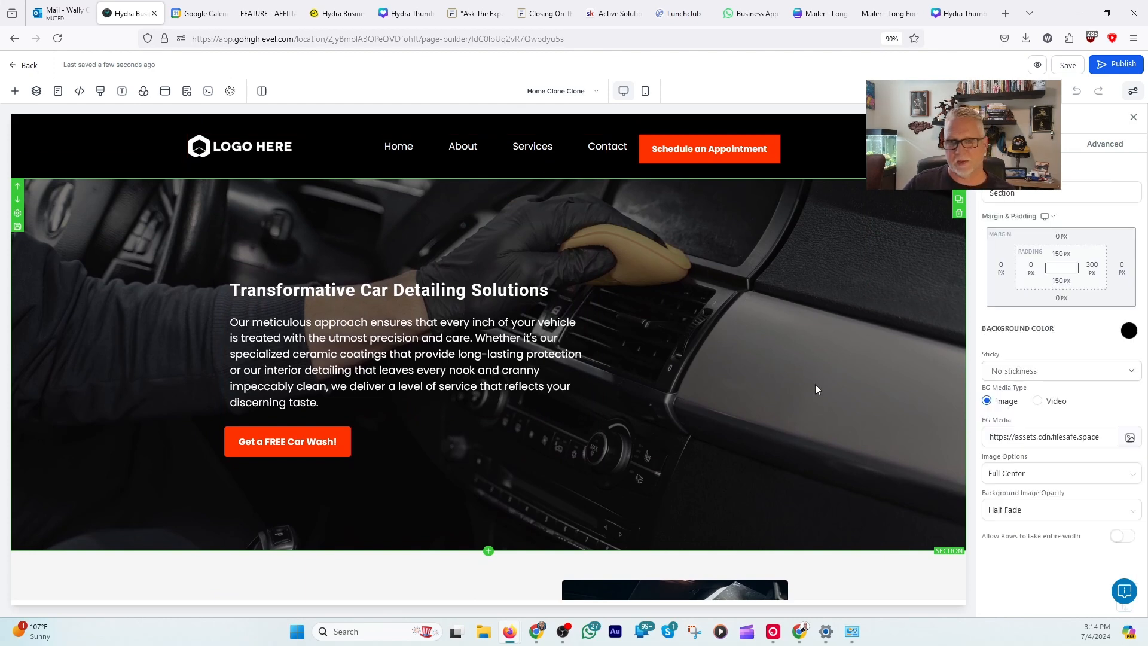
{"action": "left_click", "coordinate": [1131, 438]}
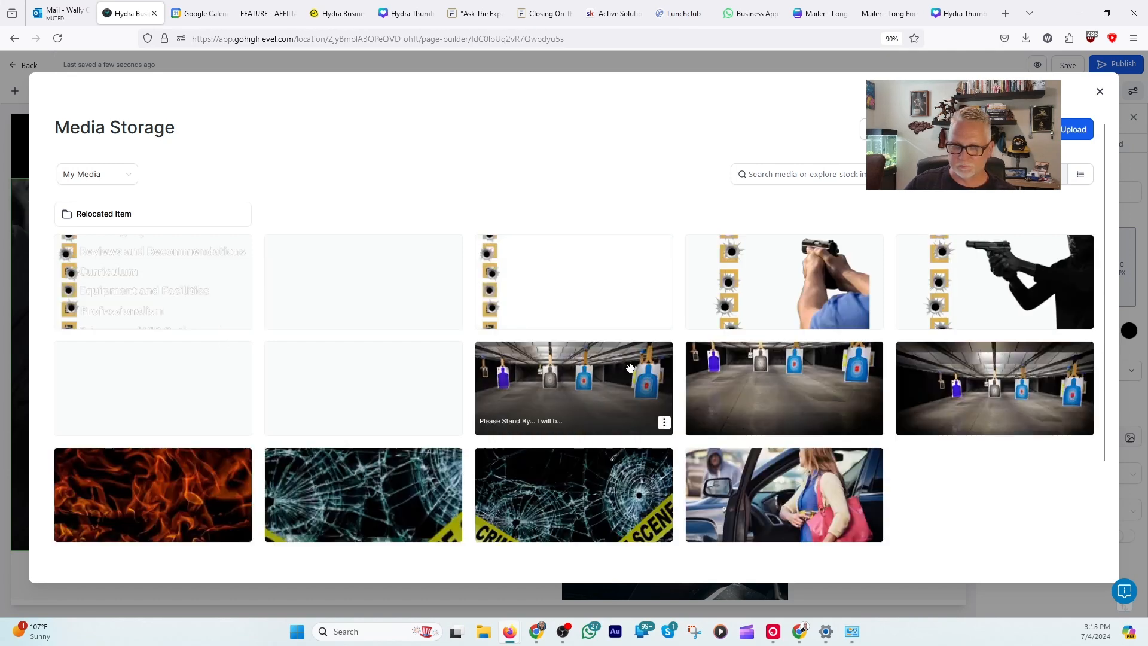
{"action": "scroll", "coordinate": [530, 404], "scroll_direction": "down", "scroll_amount": 3}
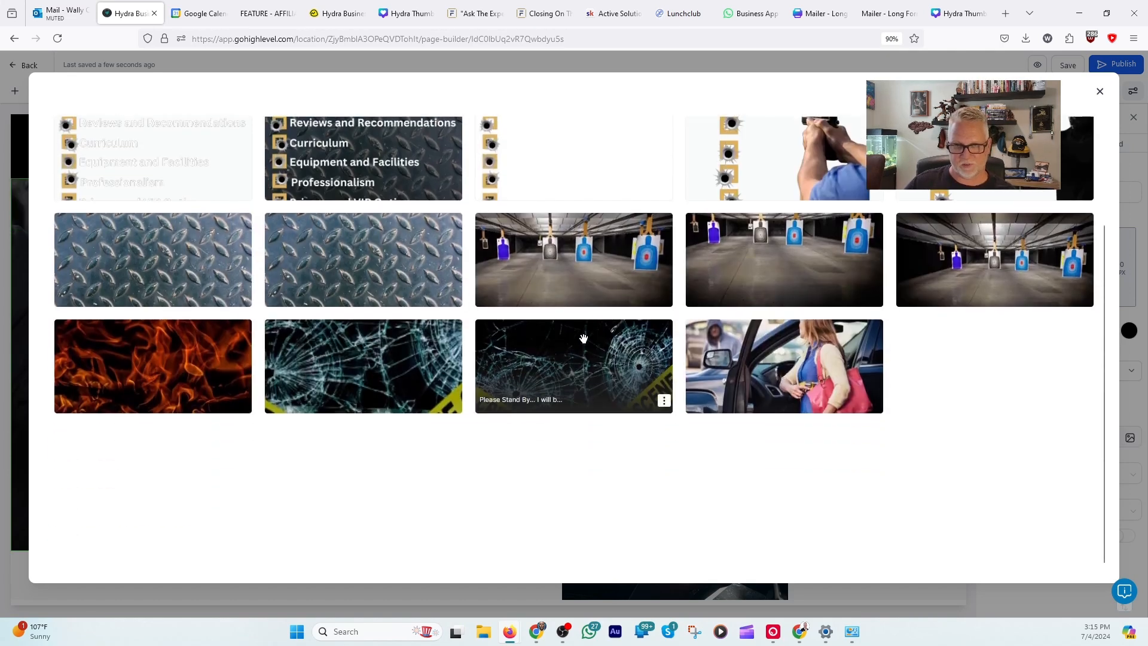
{"action": "left_click", "coordinate": [580, 261]}
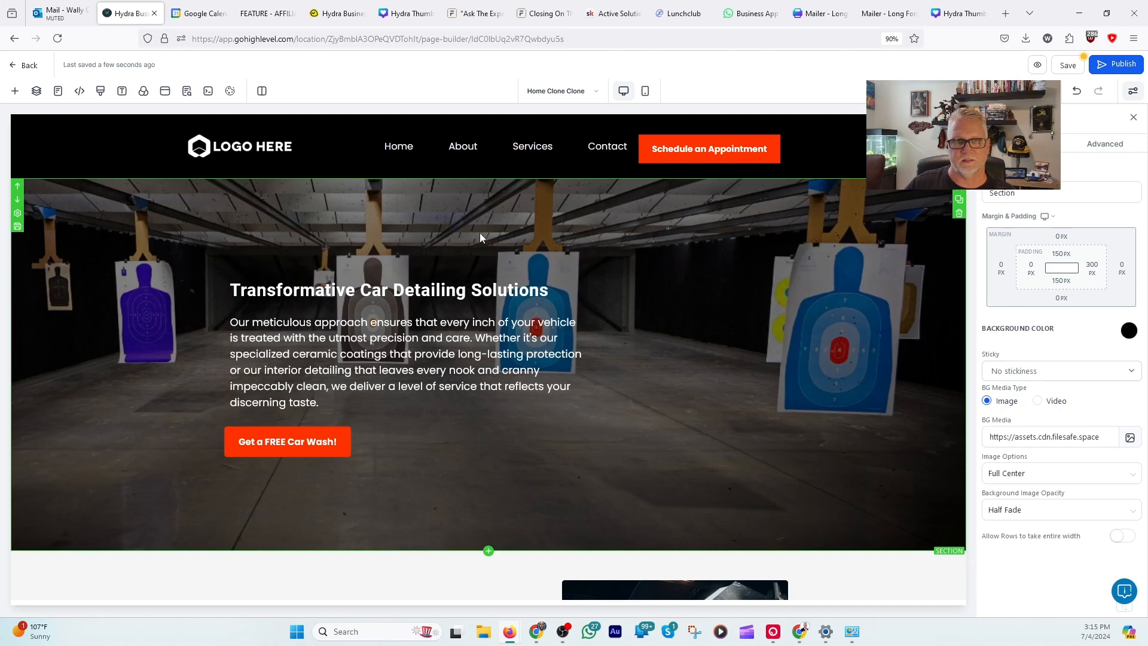
Step: Replace the navigation menu's brand logo with the stored image of the man in a blue shirt aiming a handgun
{"action": "left_click", "coordinate": [616, 148]}
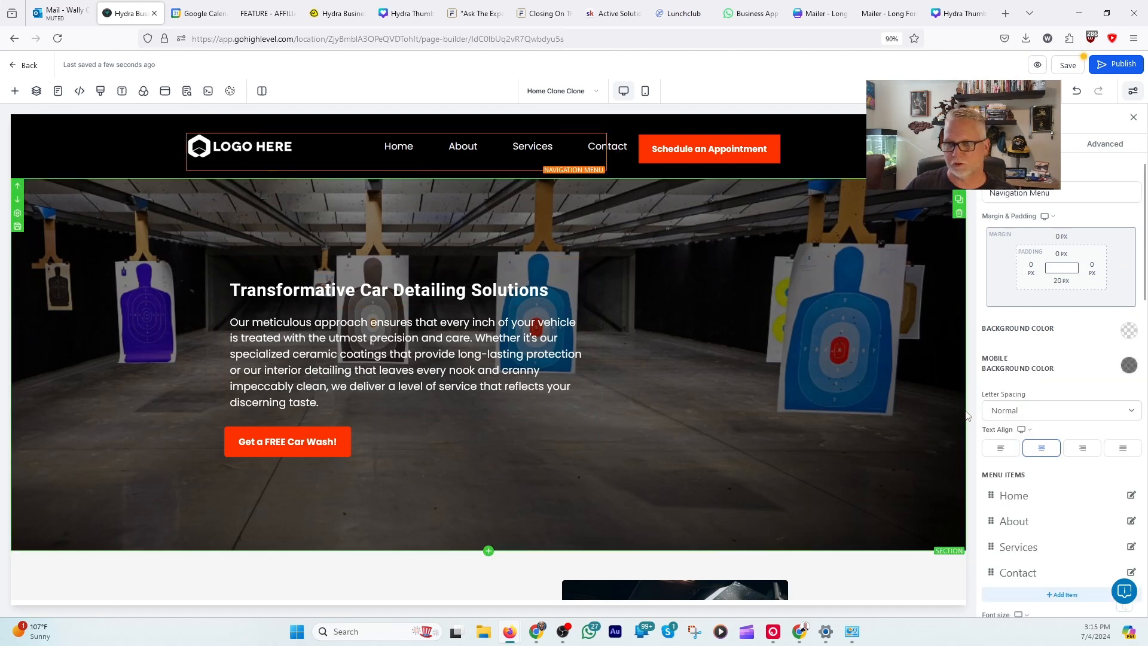
{"action": "scroll", "coordinate": [932, 467], "scroll_direction": "down", "scroll_amount": 1}
{"action": "scroll", "coordinate": [1090, 502], "scroll_direction": "down", "scroll_amount": 4}
{"action": "scroll", "coordinate": [1090, 503], "scroll_direction": "down", "scroll_amount": 11}
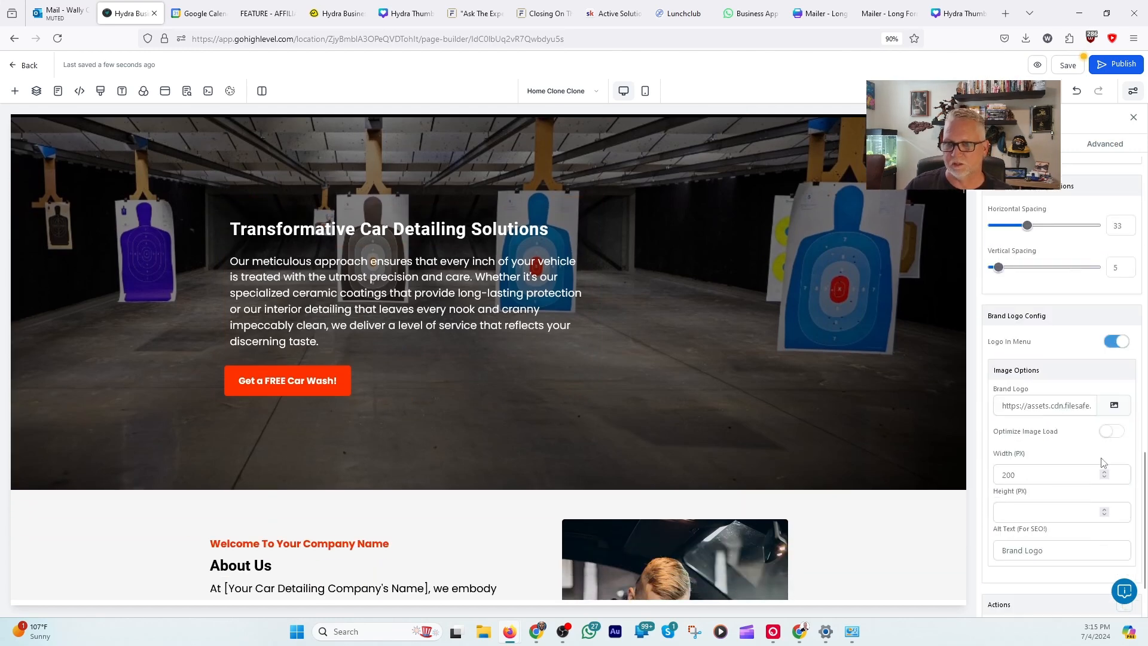
{"action": "left_click", "coordinate": [1107, 409]}
{"action": "scroll", "coordinate": [831, 381], "scroll_direction": "down", "scroll_amount": 3}
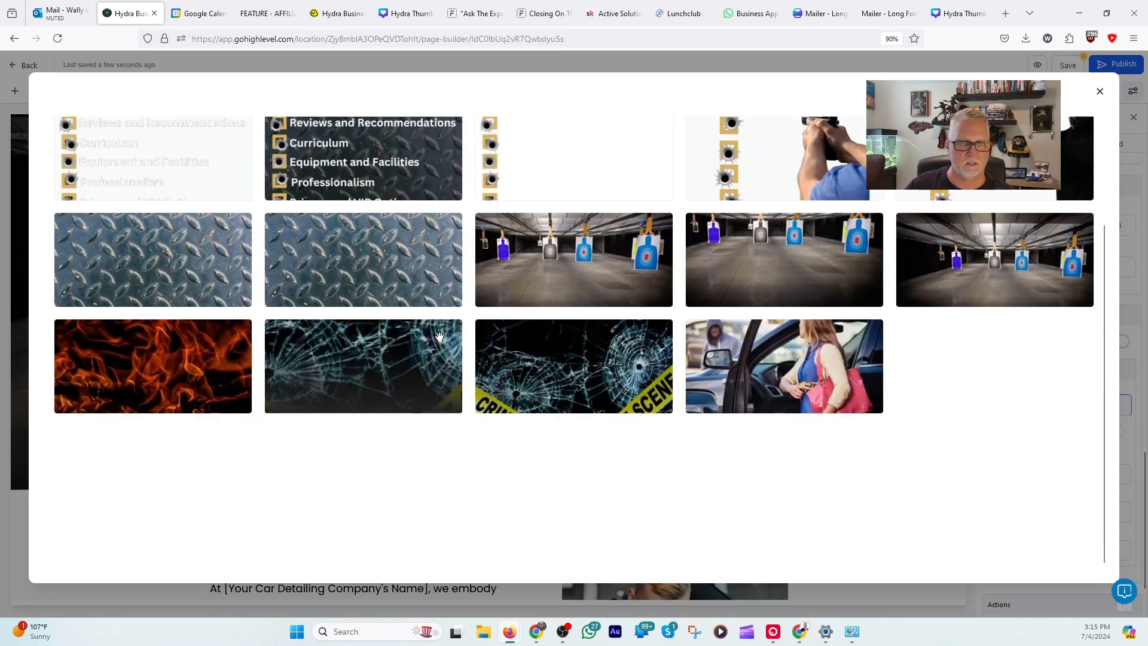
{"action": "scroll", "coordinate": [843, 311], "scroll_direction": "up", "scroll_amount": 3}
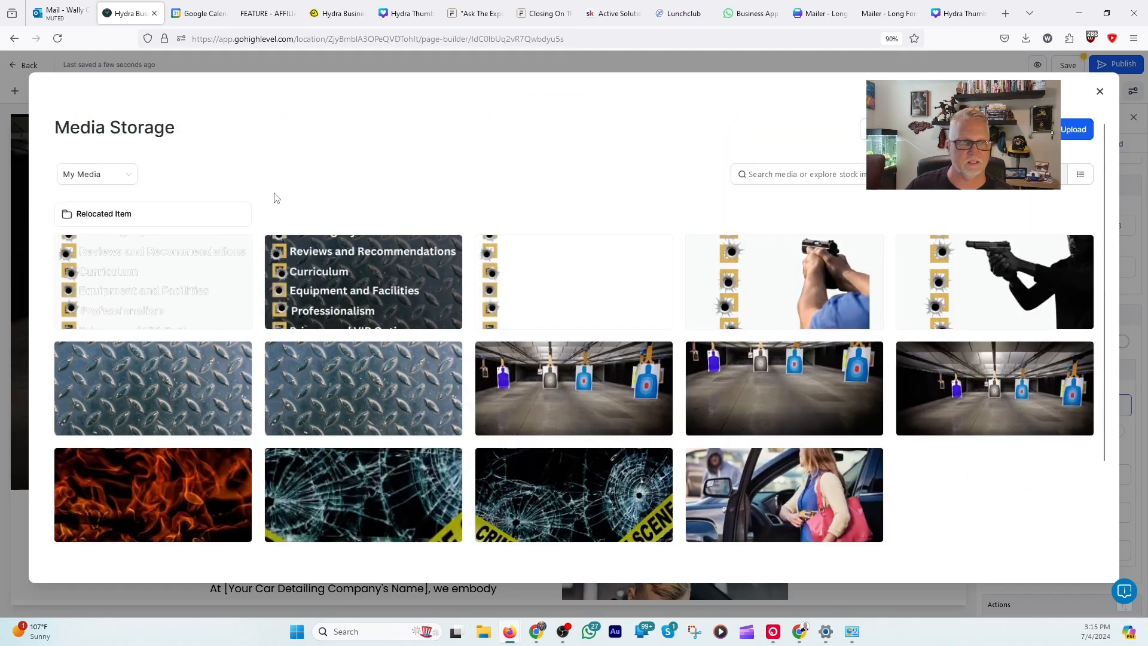
{"action": "left_click", "coordinate": [96, 219]}
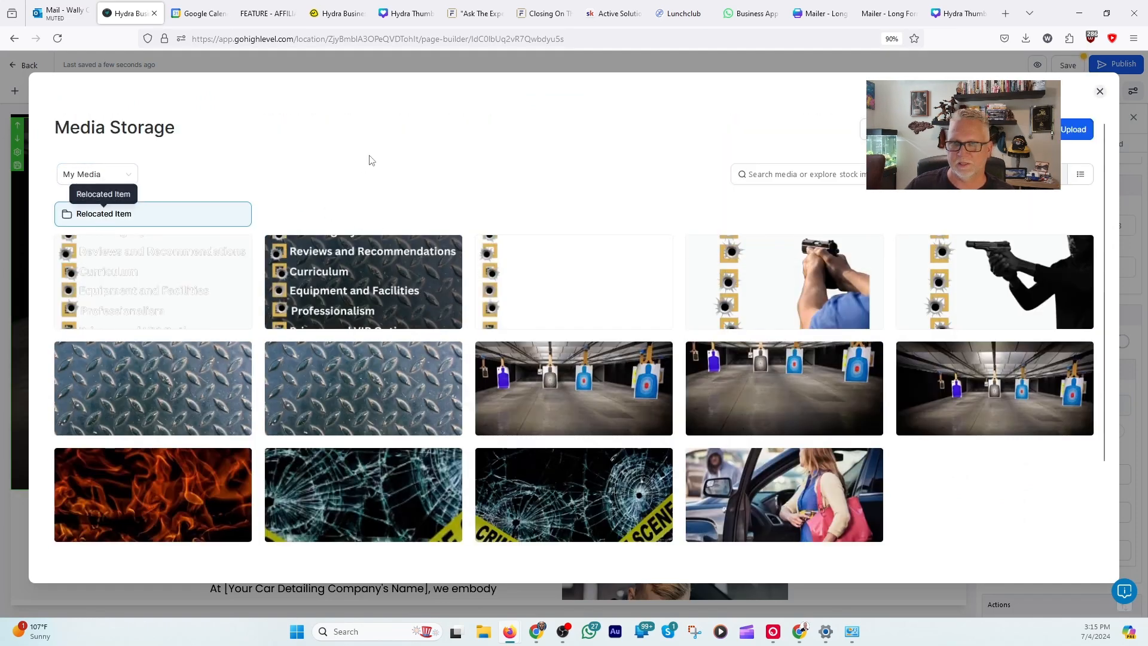
{"action": "left_click", "coordinate": [822, 294]}
{"action": "scroll", "coordinate": [821, 294], "scroll_direction": "up", "scroll_amount": 3}
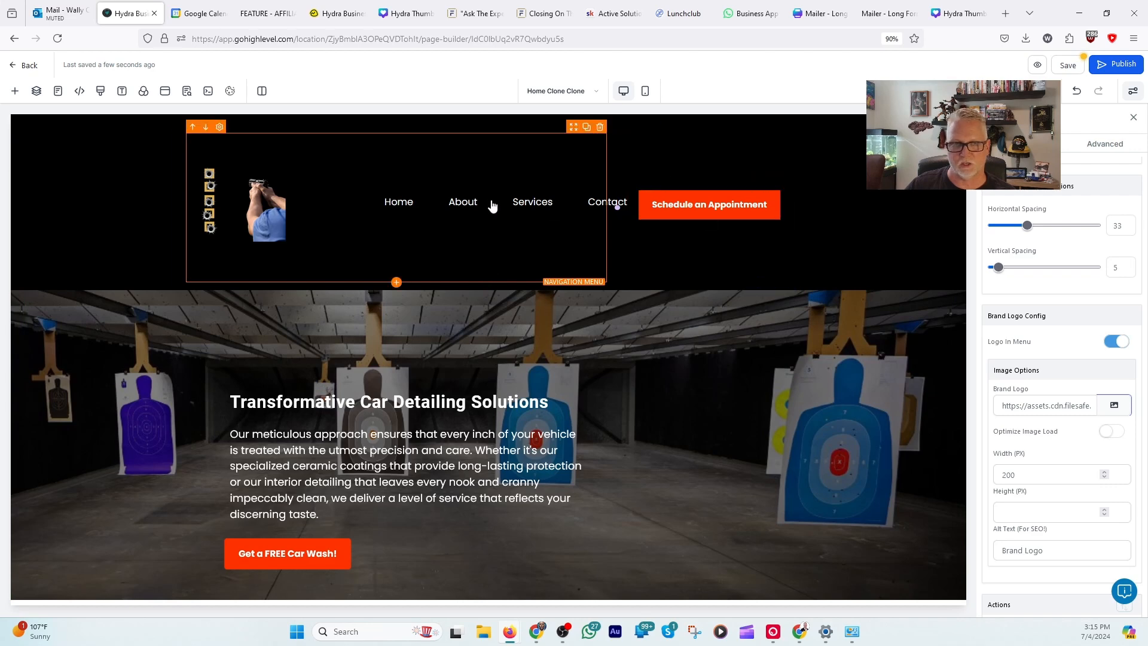
Step: Review the home page's About Us image and text, service blocks, Our Team section and testimonials for content to customize
{"action": "scroll", "coordinate": [664, 510], "scroll_direction": "down", "scroll_amount": 5}
{"action": "scroll", "coordinate": [478, 359], "scroll_direction": "up", "scroll_amount": 2}
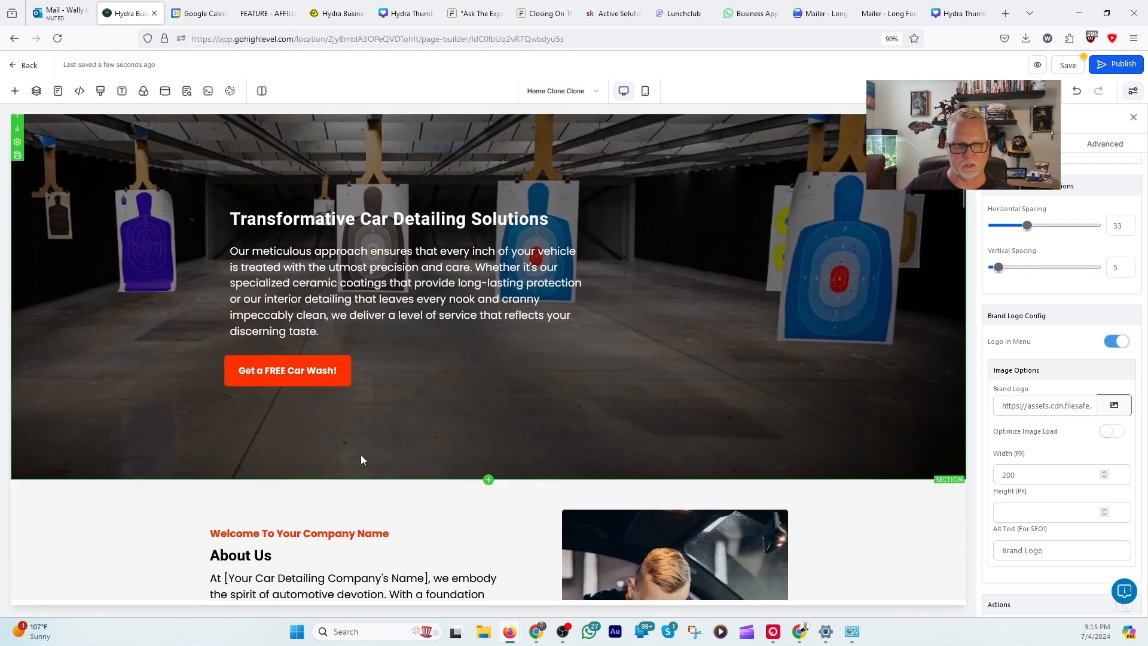
{"action": "scroll", "coordinate": [532, 432], "scroll_direction": "down", "scroll_amount": 5}
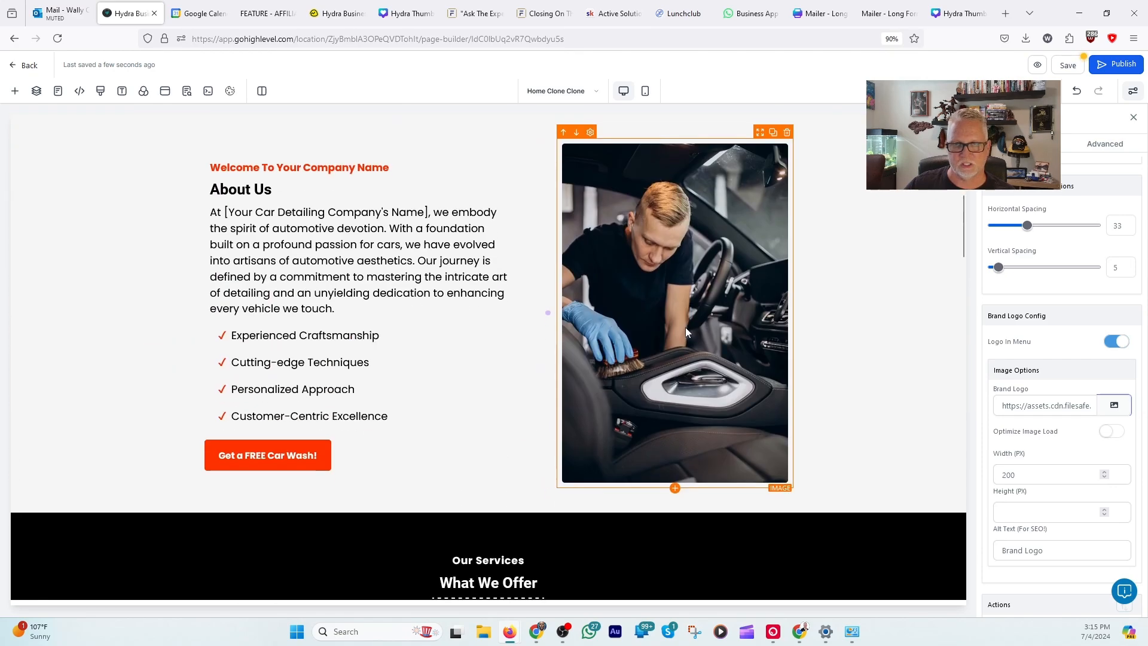
{"action": "left_click", "coordinate": [685, 327]}
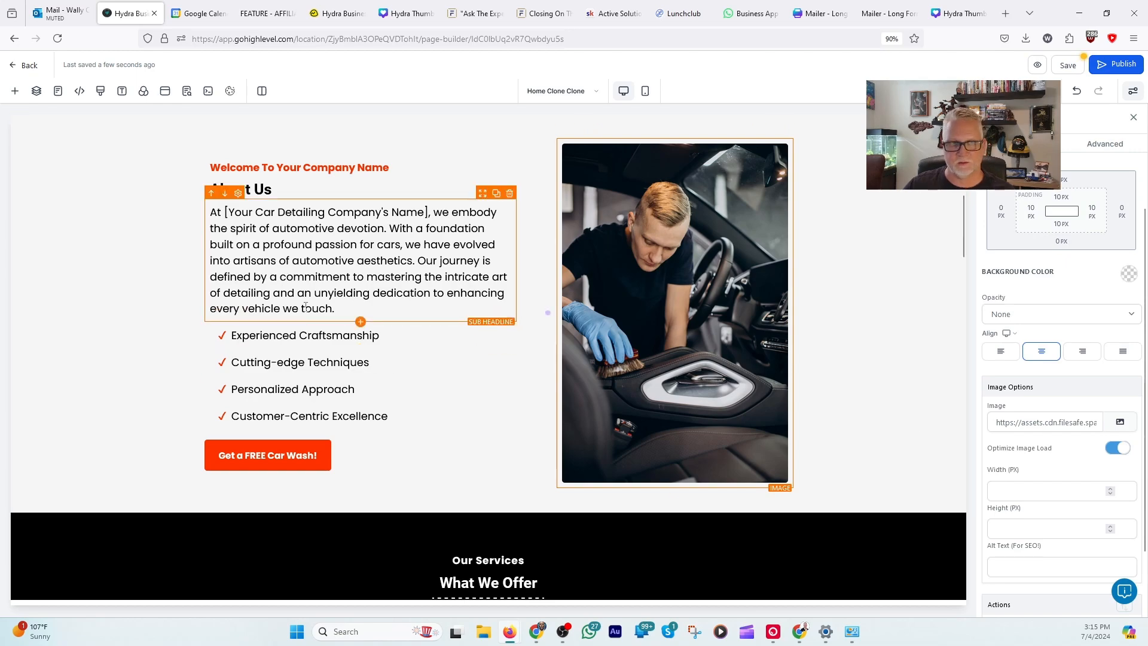
{"action": "scroll", "coordinate": [403, 363], "scroll_direction": "down", "scroll_amount": 15}
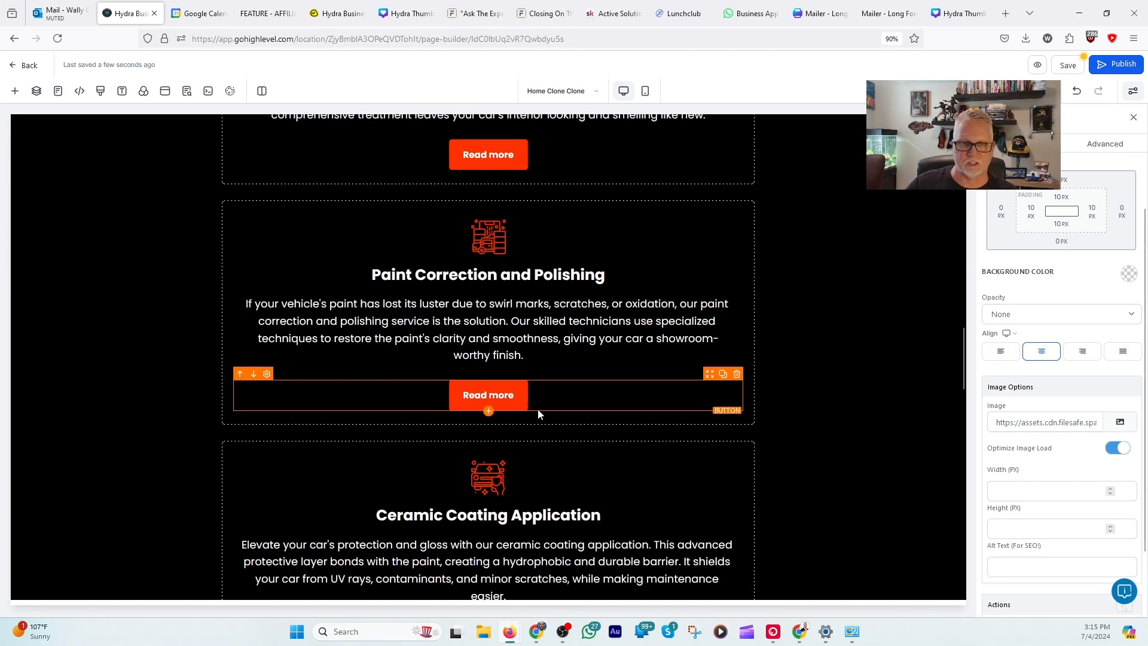
{"action": "scroll", "coordinate": [558, 472], "scroll_direction": "down", "scroll_amount": 8}
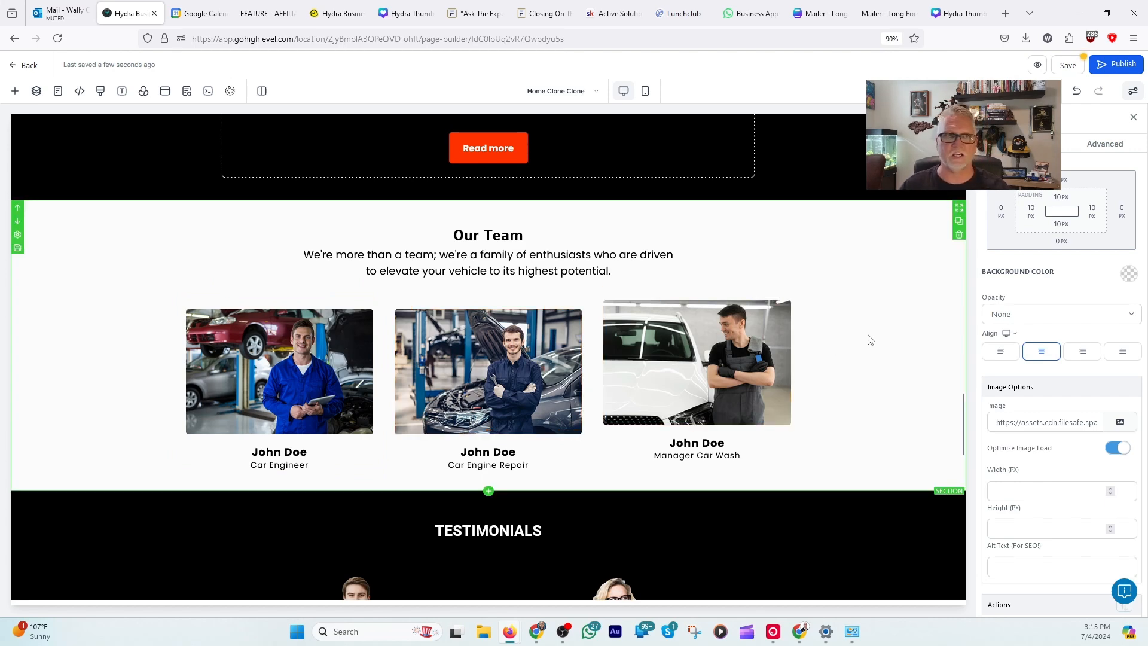
{"action": "scroll", "coordinate": [864, 335], "scroll_direction": "down", "scroll_amount": 5}
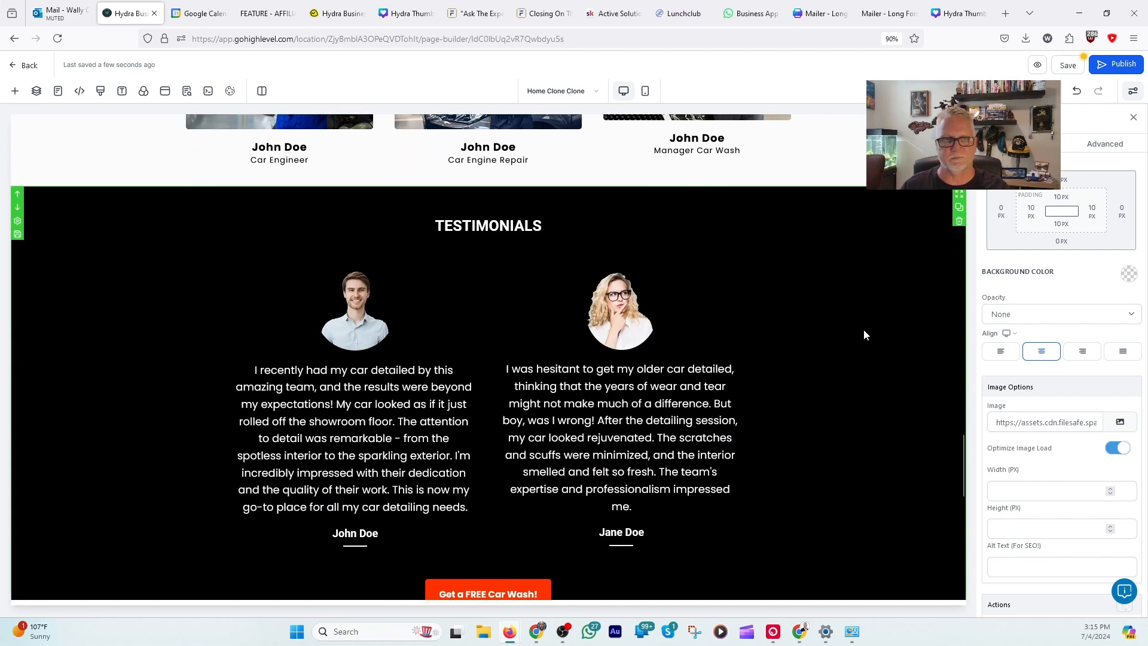
{"action": "scroll", "coordinate": [863, 335], "scroll_direction": "up", "scroll_amount": 20}
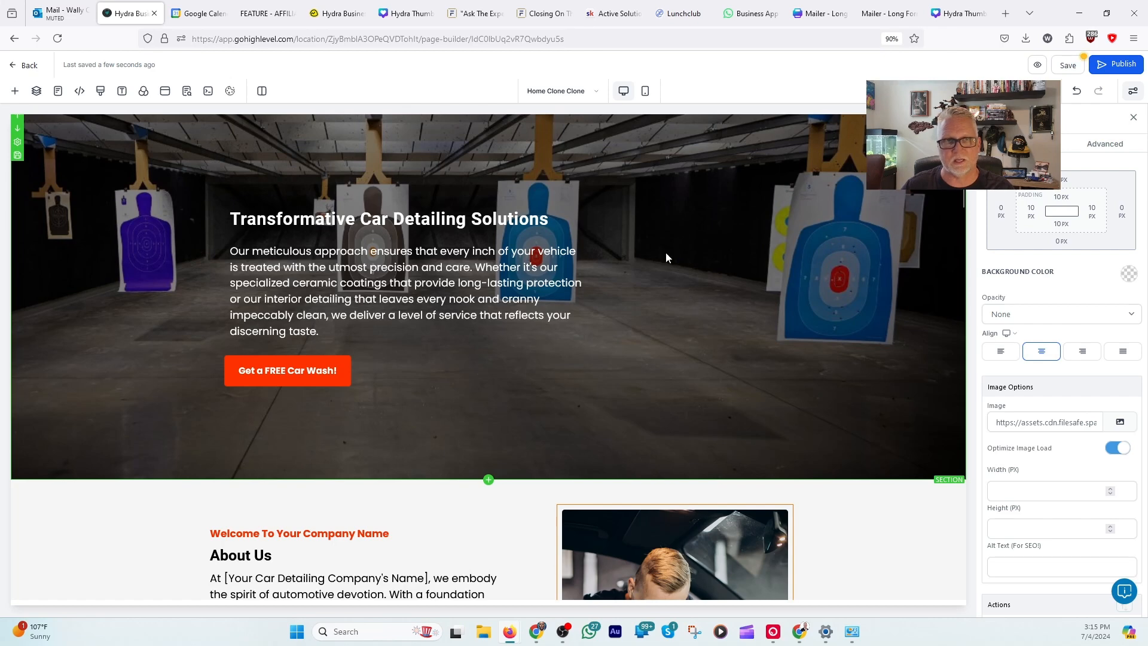
Step: Leave the page builder and open the Story Brand Website - AZ Firearms Instruction entry in Hydra AI's content history
{"action": "left_click", "coordinate": [15, 38]}
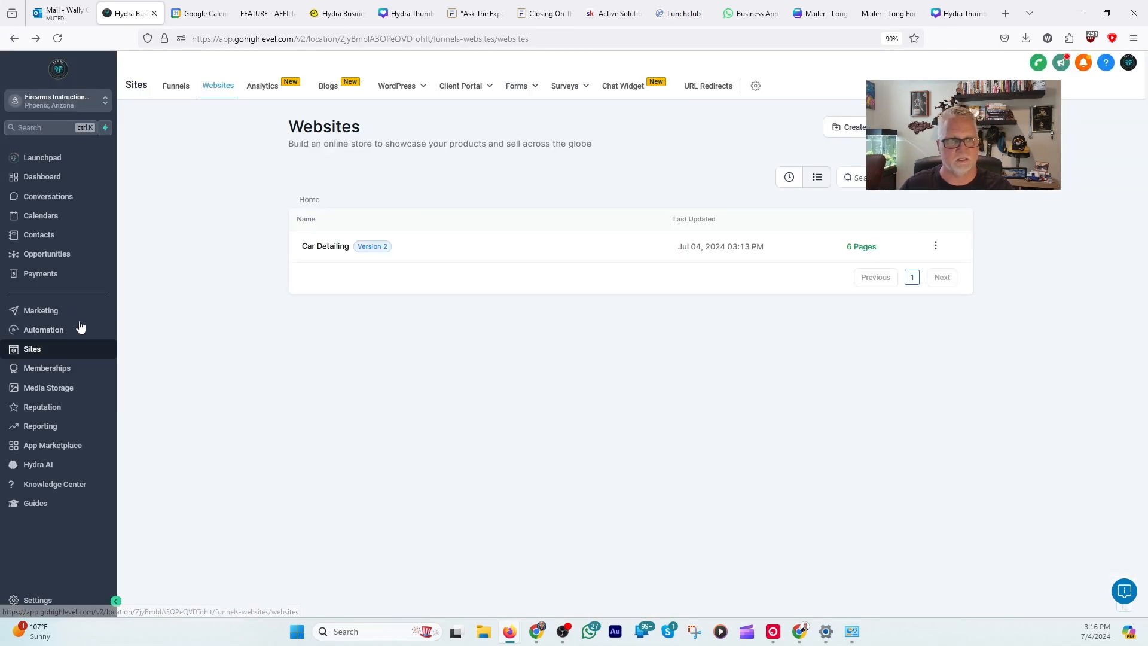
{"action": "left_click", "coordinate": [38, 465]}
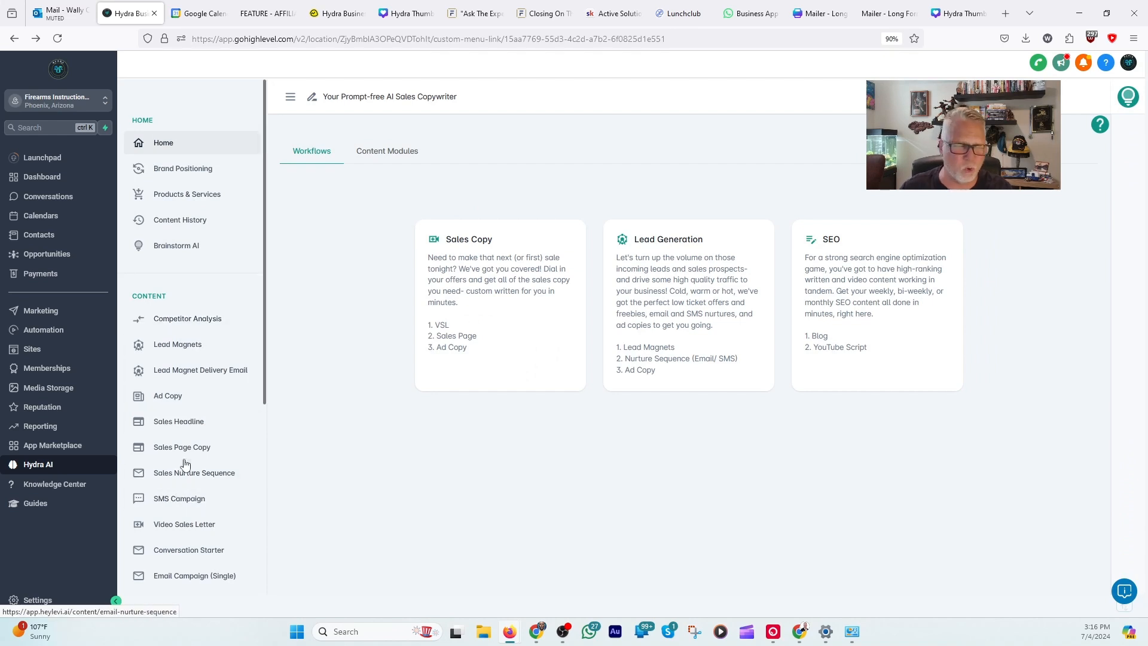
{"action": "scroll", "coordinate": [188, 455], "scroll_direction": "down", "scroll_amount": 3}
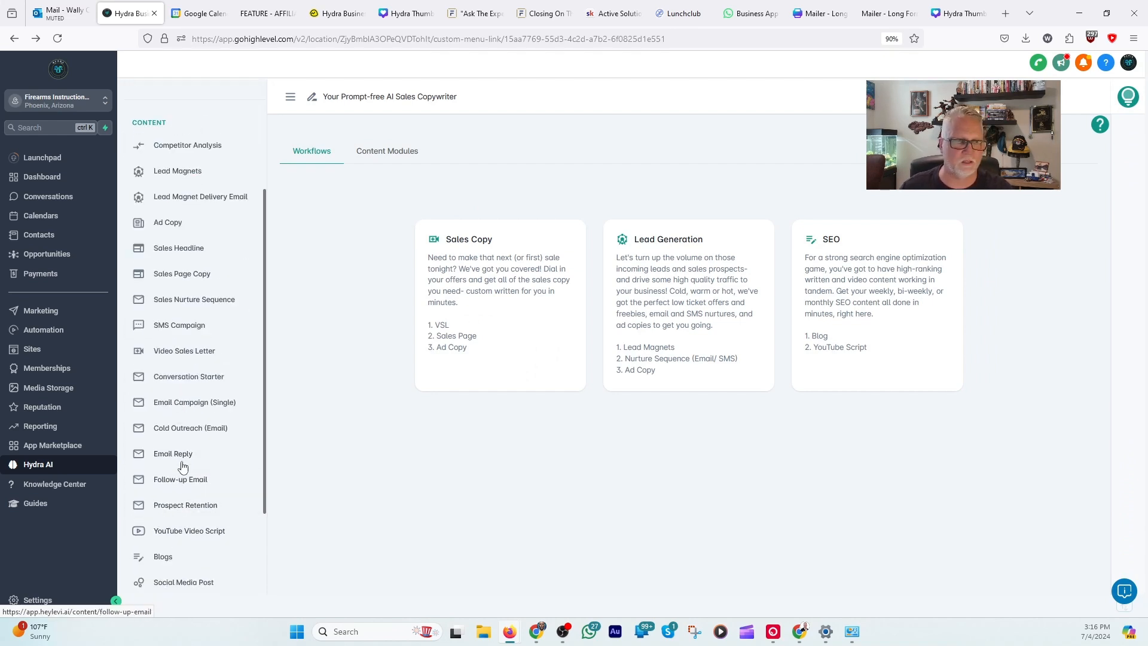
{"action": "scroll", "coordinate": [180, 461], "scroll_direction": "up", "scroll_amount": 2}
{"action": "left_click", "coordinate": [175, 174]}
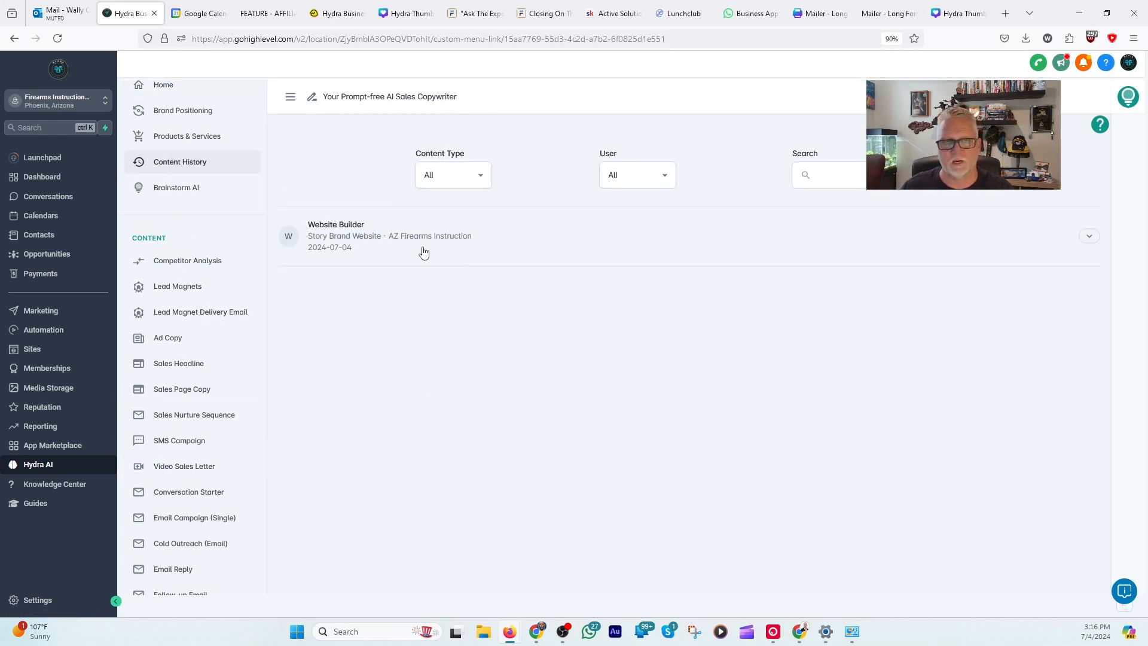
{"action": "left_click", "coordinate": [338, 230]}
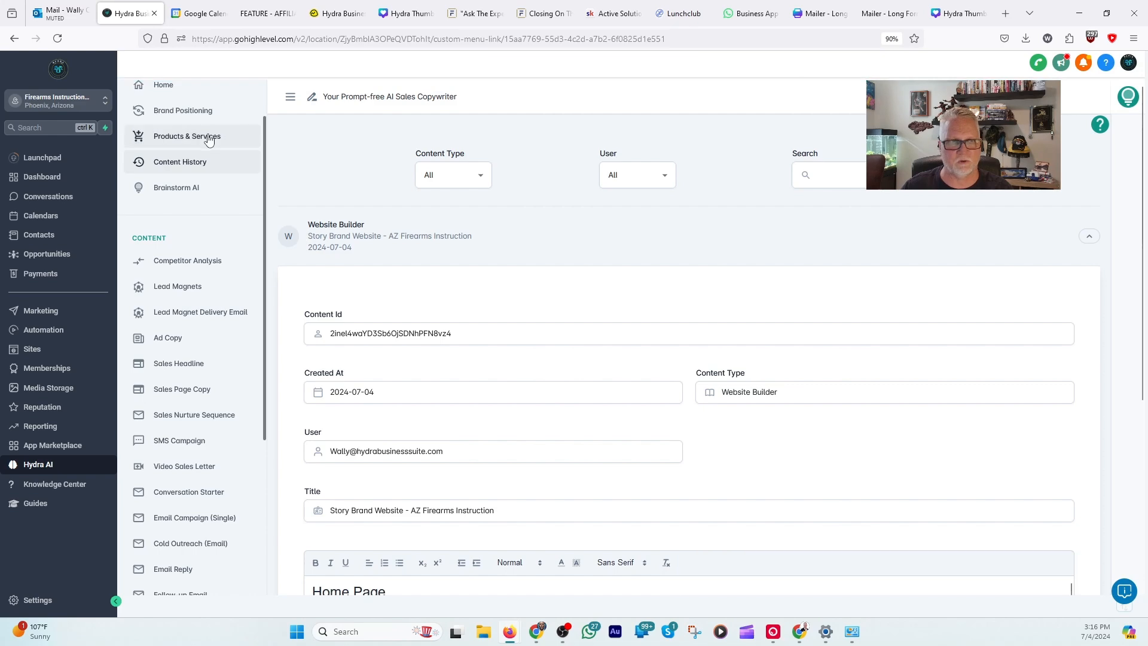
Step: Open the Brand Positioning Guide and examine its elevator pitch, customer avatar, positioning, solution, call to action and value propositions
{"action": "left_click", "coordinate": [169, 111]}
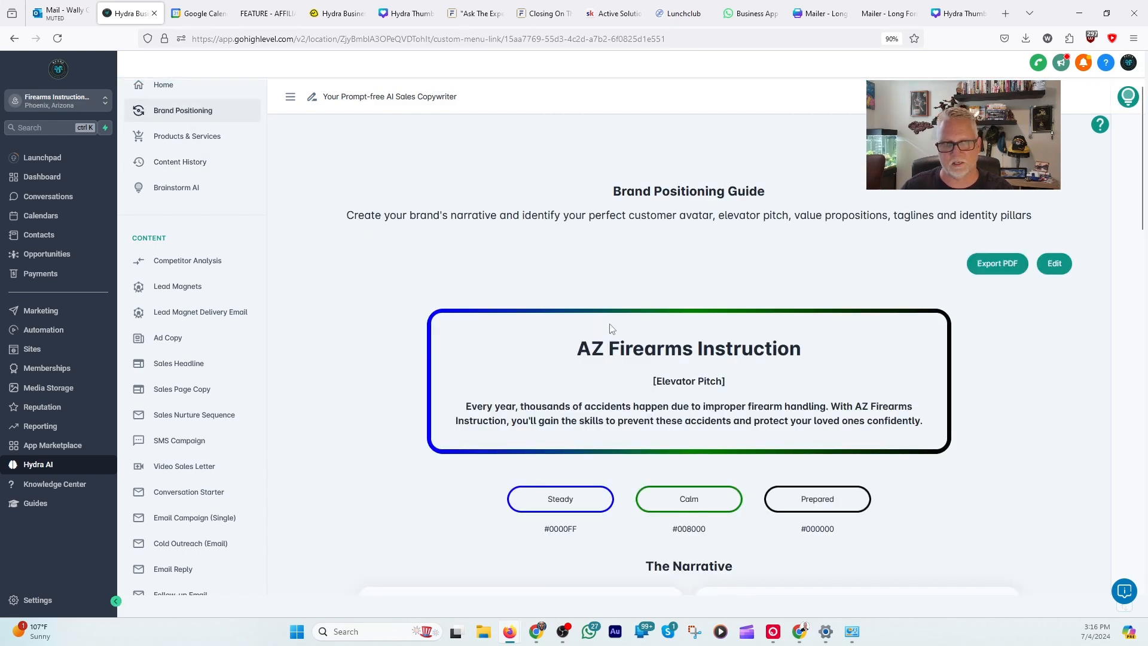
{"action": "scroll", "coordinate": [715, 499], "scroll_direction": "down", "scroll_amount": 5}
{"action": "scroll", "coordinate": [735, 418], "scroll_direction": "down", "scroll_amount": 4}
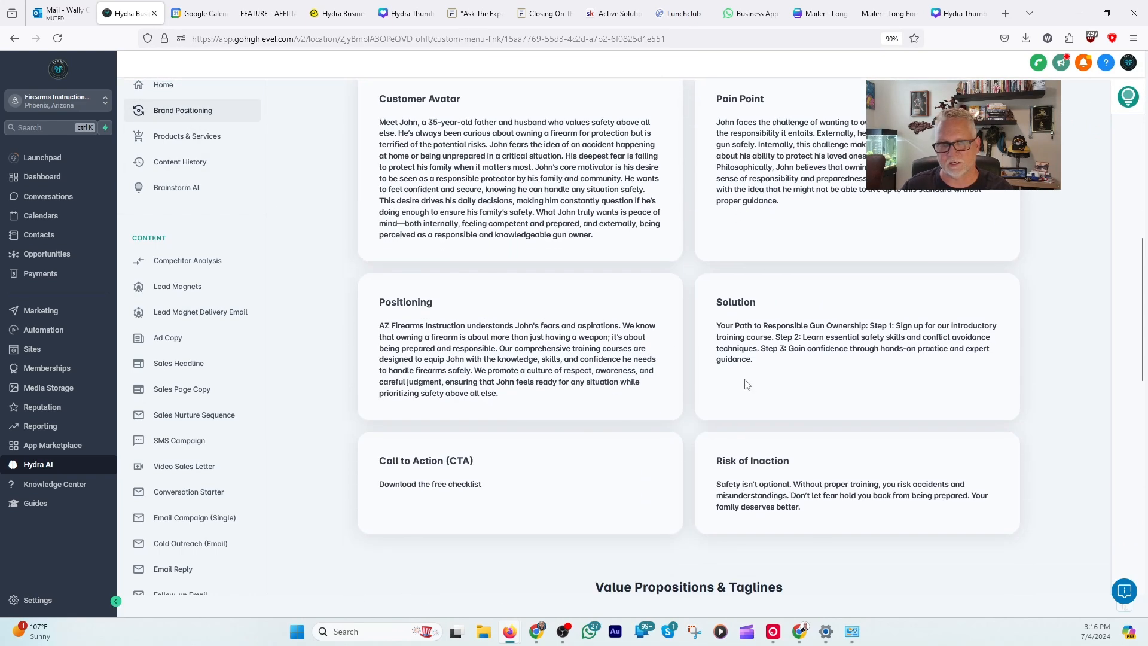
{"action": "scroll", "coordinate": [790, 515], "scroll_direction": "down", "scroll_amount": 3}
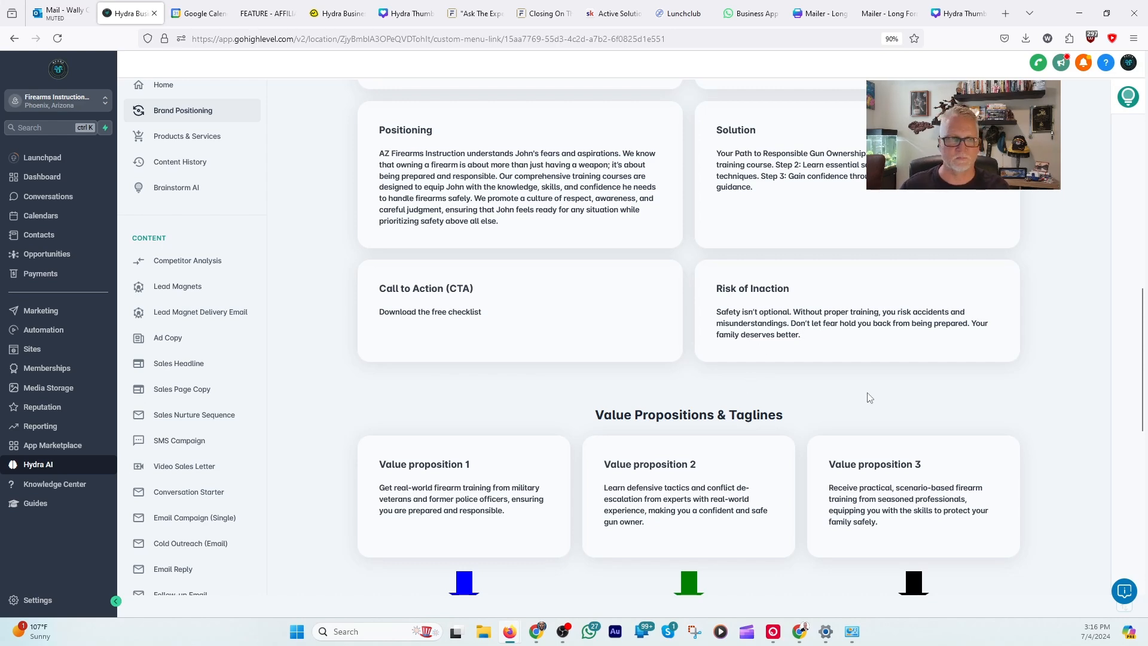
{"action": "scroll", "coordinate": [870, 397], "scroll_direction": "up", "scroll_amount": 3}
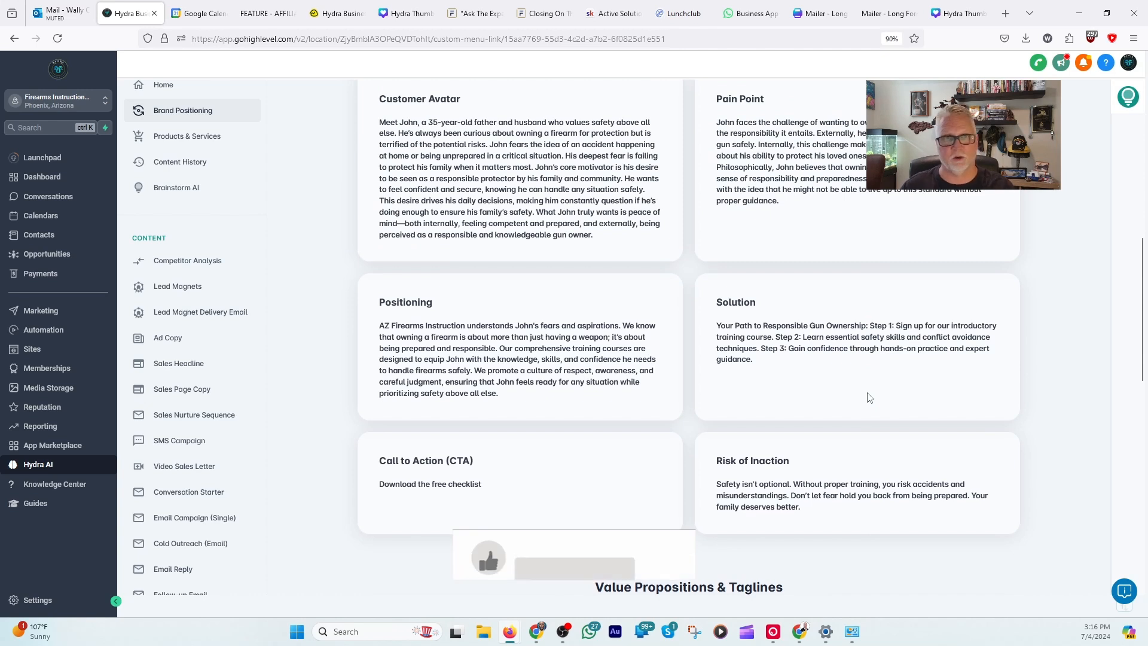